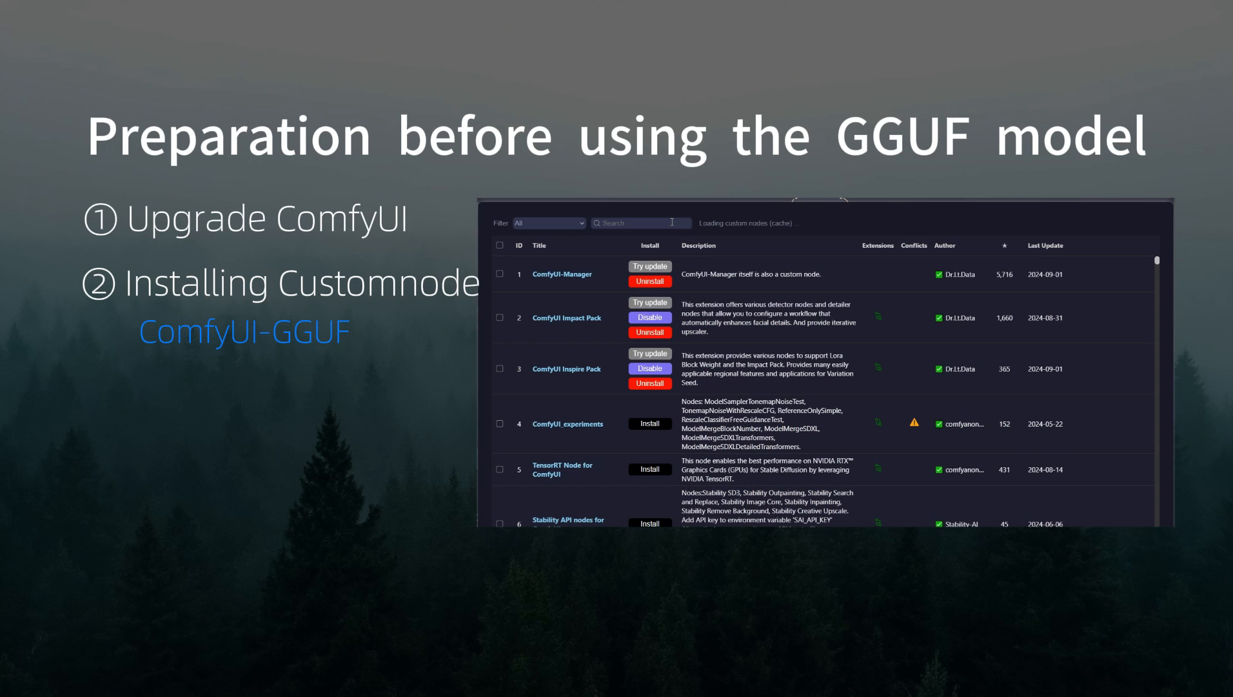
- Search the custom node list for GGUF
{"action": "left_click", "coordinate": [672, 222]}
{"action": "type", "text": "GGUF"}
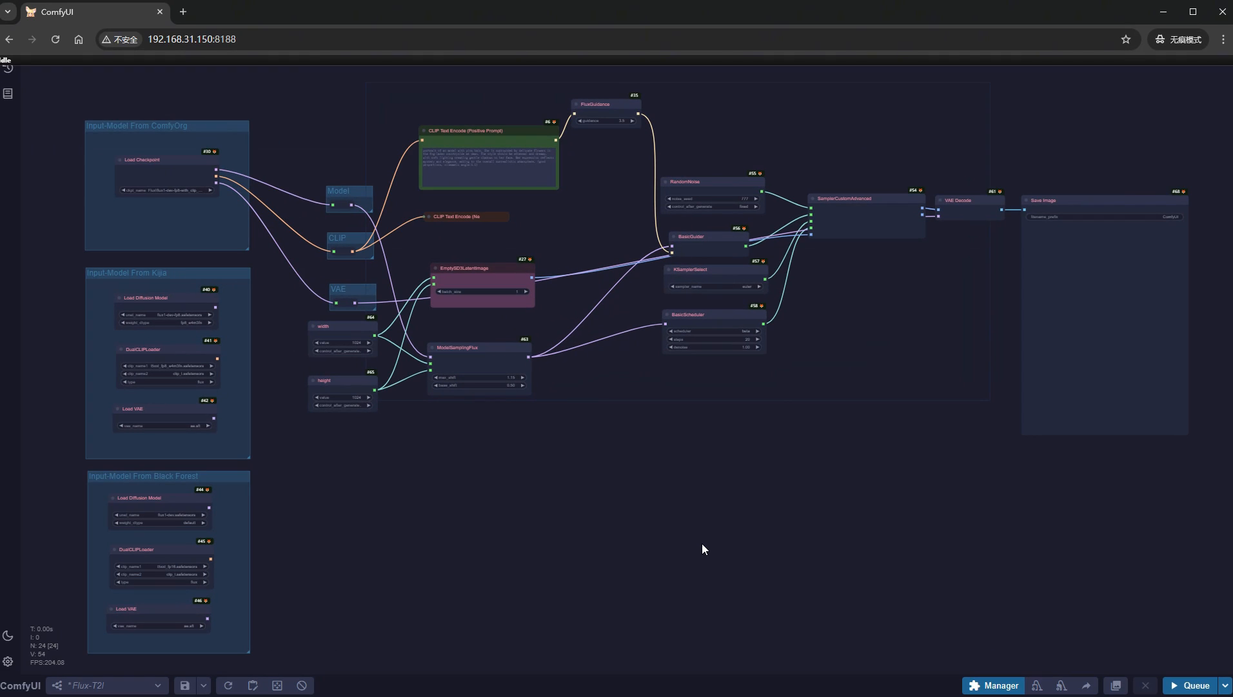
- Add a Unet Loader (GGUF) node in the empty space above the Input-Model From ComfyOrg group
{"action": "scroll", "coordinate": [354, 168], "scroll_direction": "up", "scroll_amount": 6}
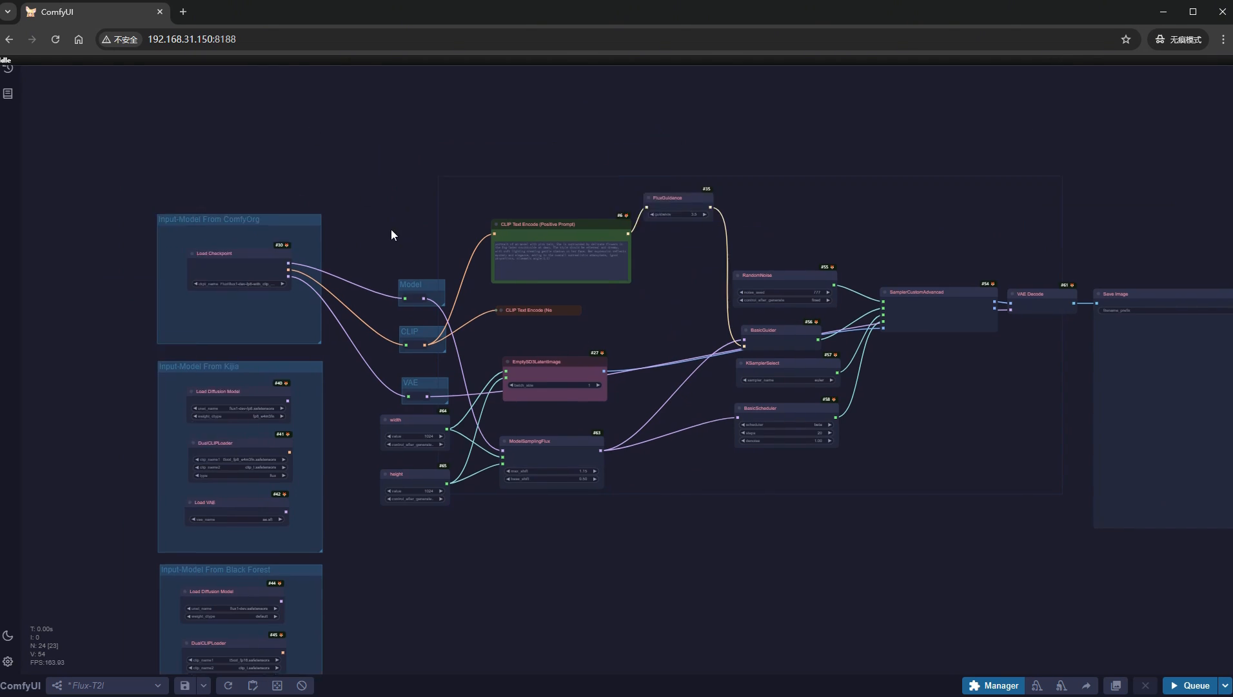
{"action": "double_click", "coordinate": [263, 213]}
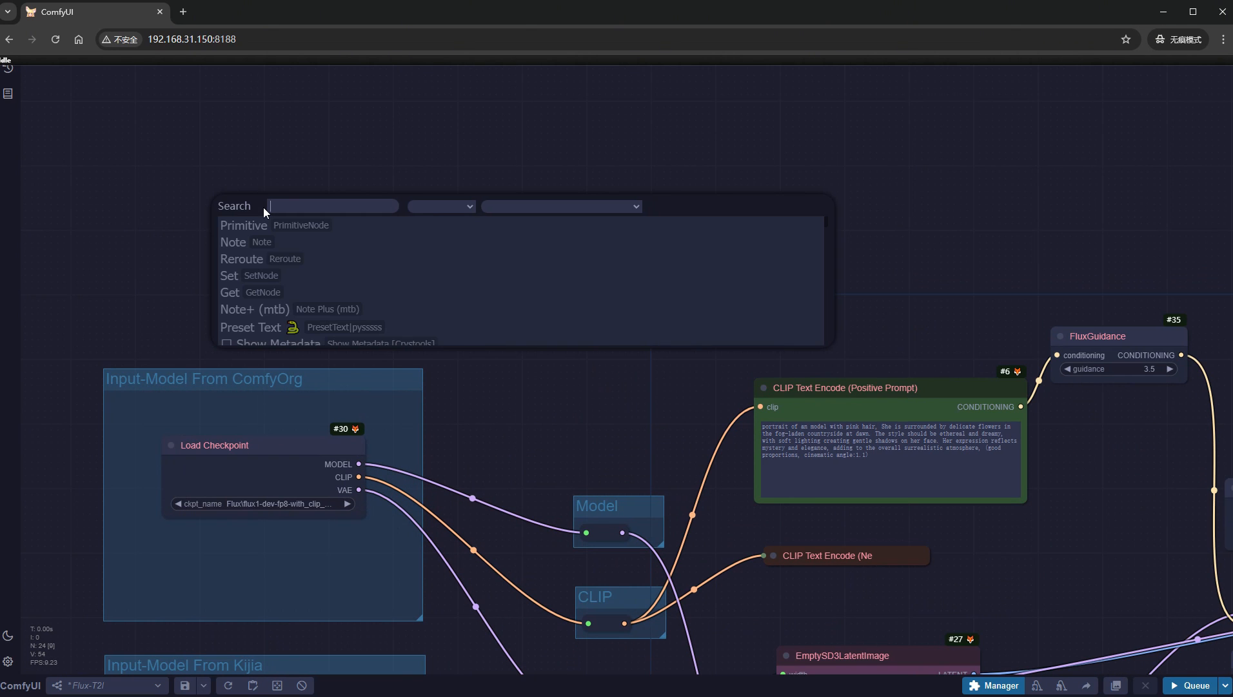
{"action": "type", "text": "gguf"}
{"action": "left_click", "coordinate": [257, 229]}
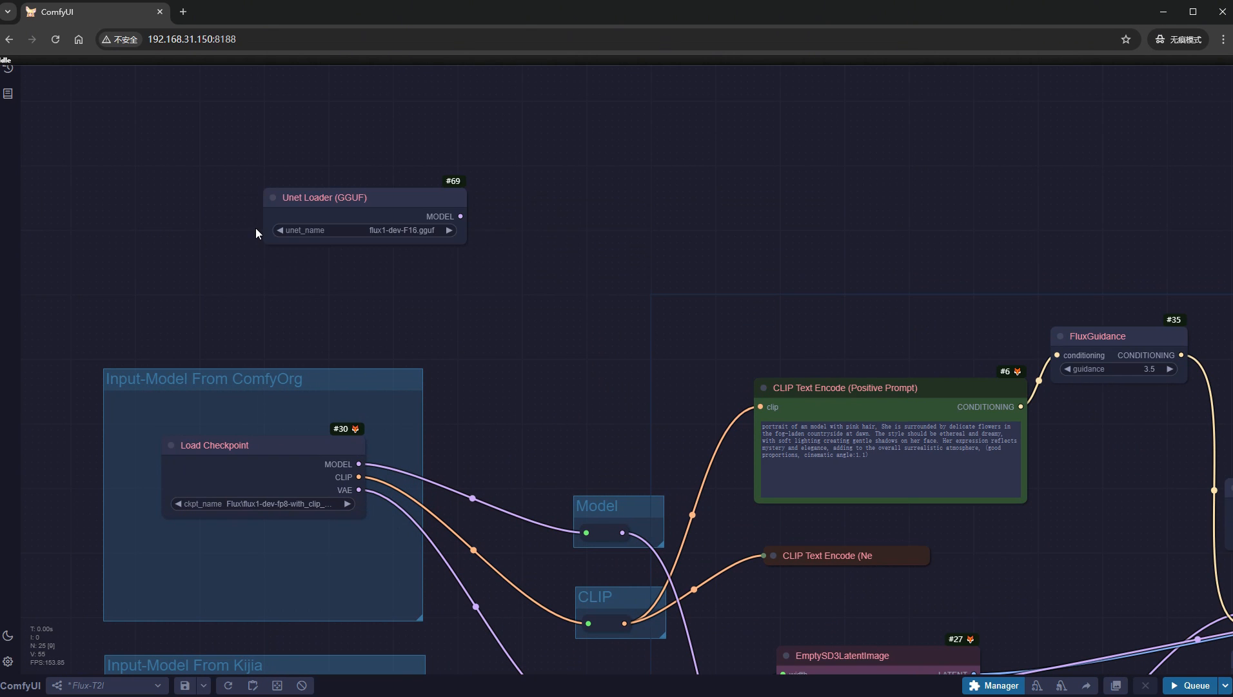
{"action": "left_click_drag", "start_coordinate": [303, 200], "coordinate": [232, 193]}
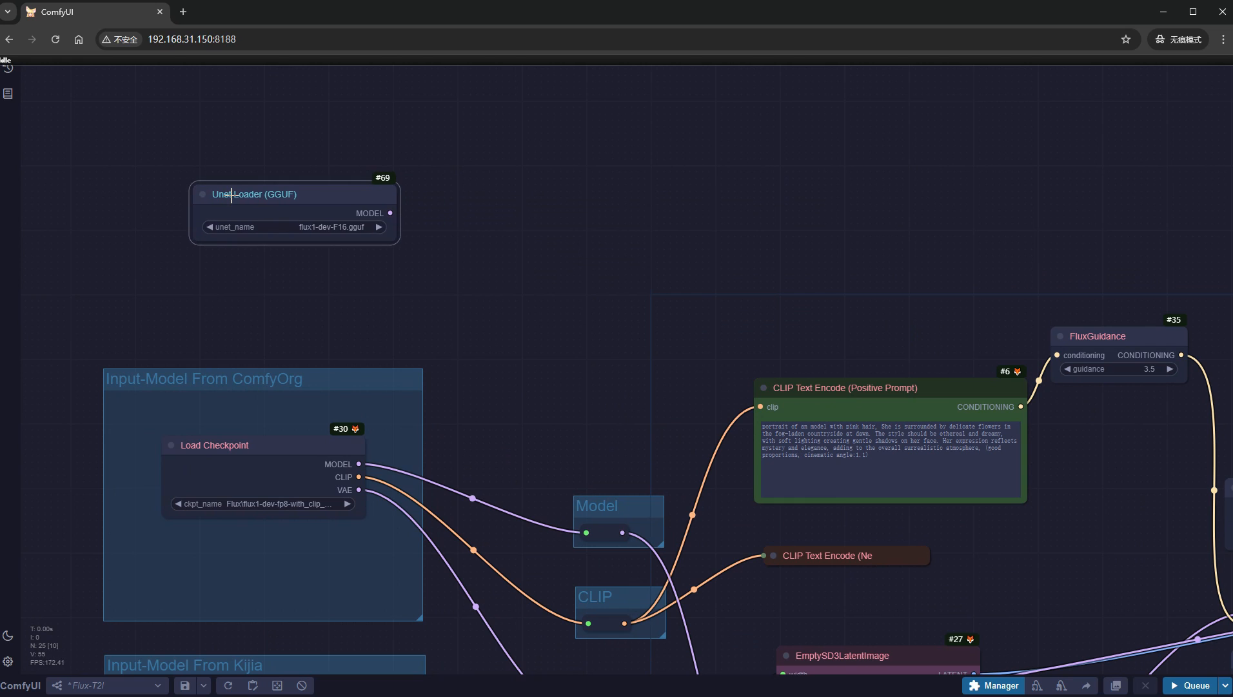
- Create a group around the Unet Loader (GGUF) node, enlarge it to about the width of the group below, and title it GGUF
{"action": "key", "text": "ctrl+g"}
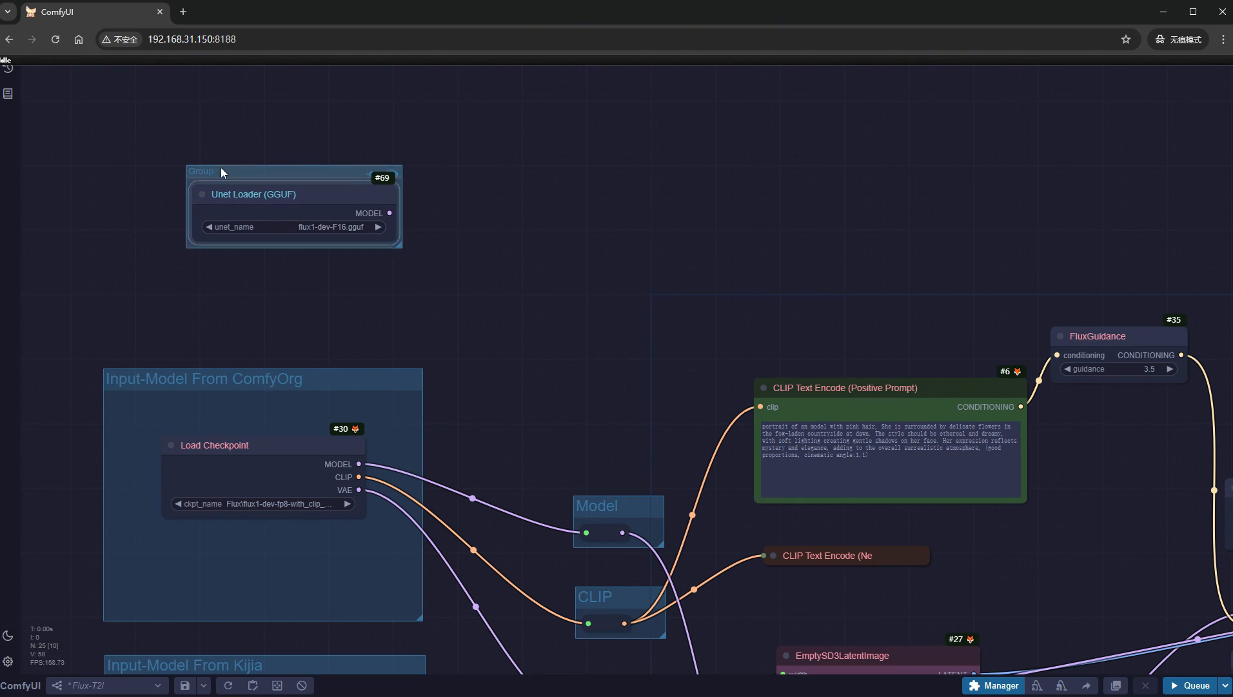
{"action": "left_click_drag", "start_coordinate": [220, 167], "coordinate": [147, 148]}
{"action": "left_click_drag", "start_coordinate": [321, 228], "coordinate": [421, 351]}
{"action": "left_click_drag", "start_coordinate": [245, 172], "coordinate": [277, 191]}
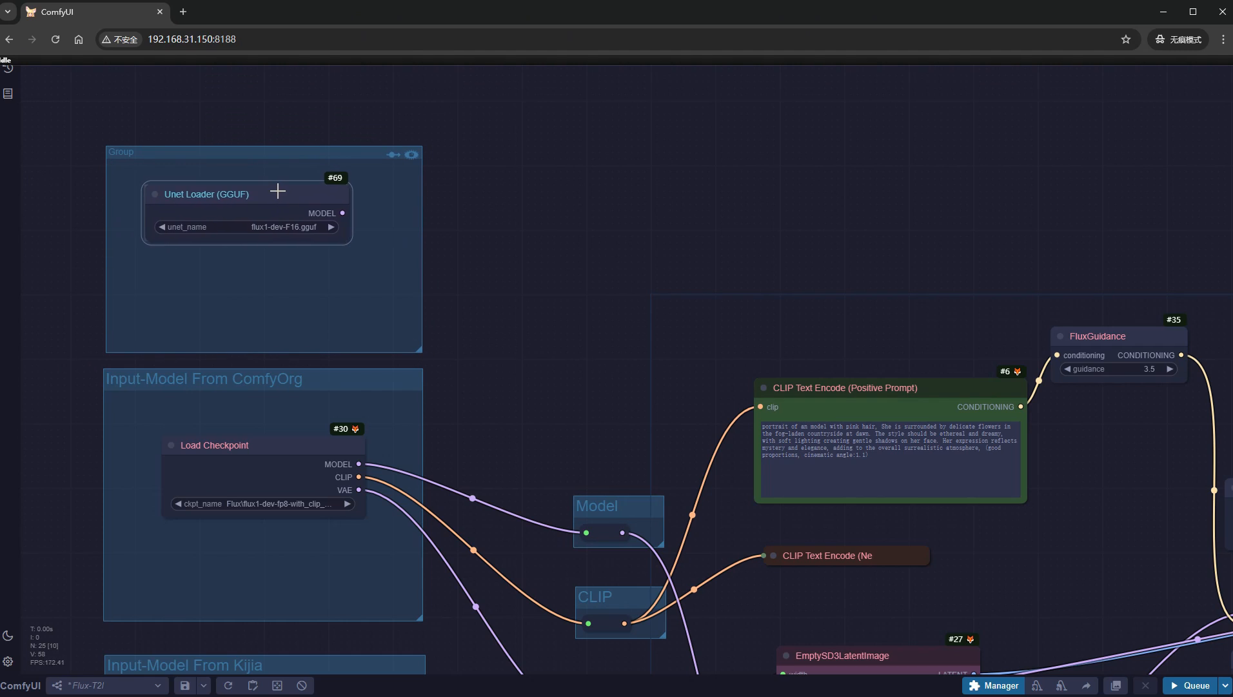
{"action": "double_click", "coordinate": [238, 152]}
{"action": "type", "text": "GGUF"}
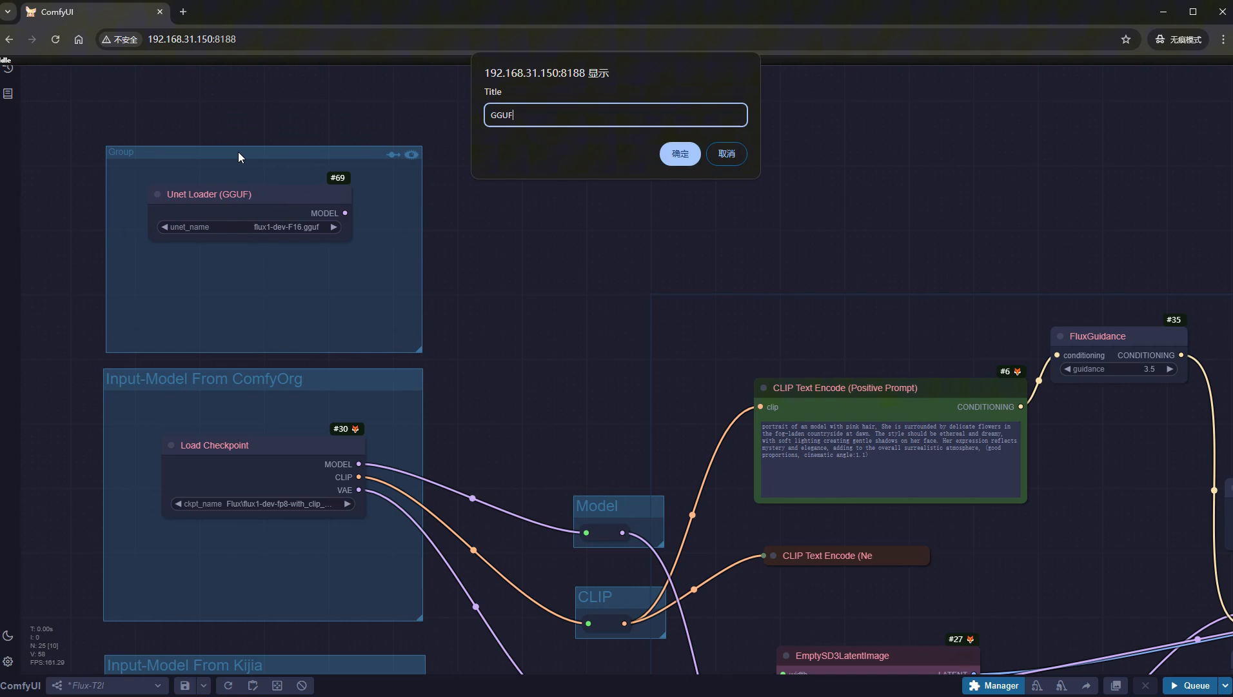
{"action": "key", "text": "Return"}
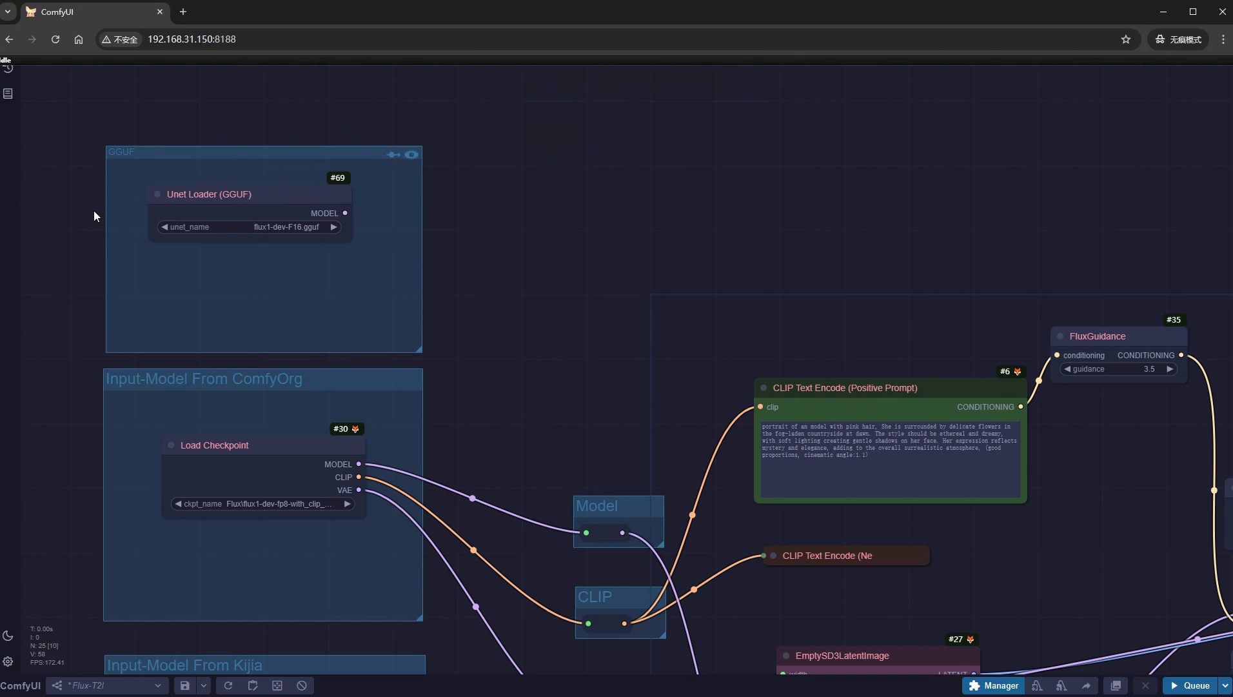
- Set the Unet Loader's unet_name to flux1-dev-Q6_K.gguf
{"action": "scroll", "coordinate": [96, 212], "scroll_direction": "up", "scroll_amount": 5}
{"action": "left_click", "coordinate": [335, 237]}
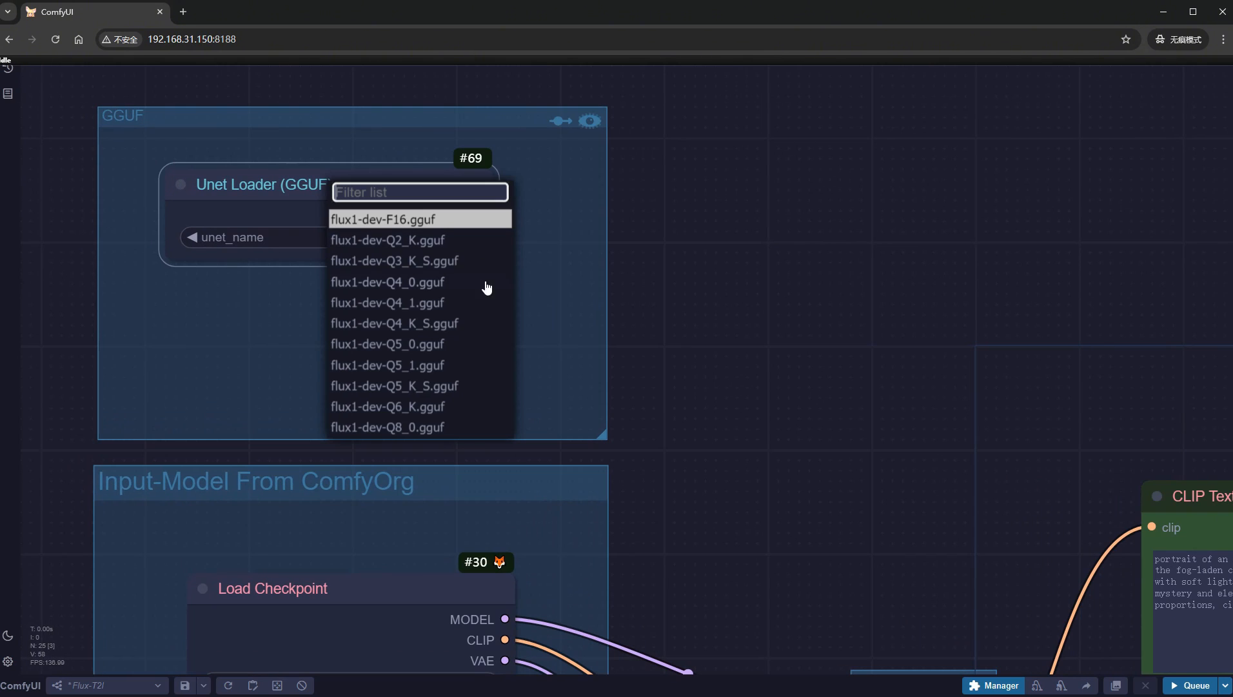
{"action": "left_click", "coordinate": [467, 407]}
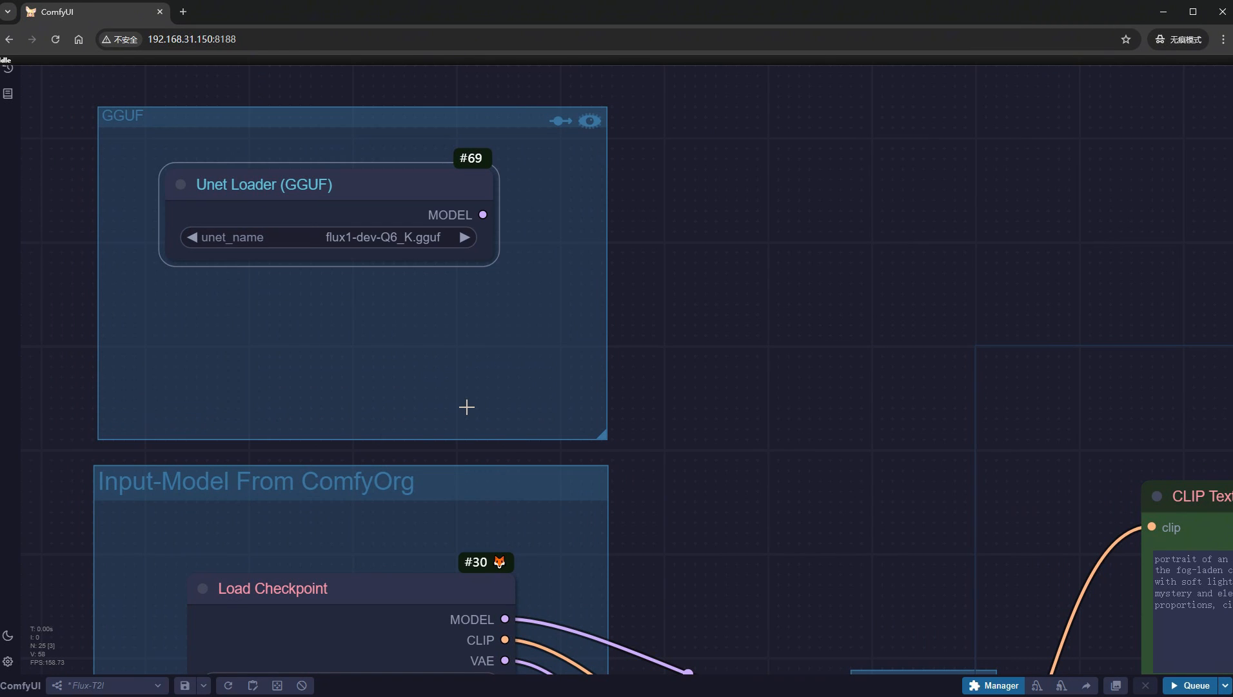
- Connect the GGUF loader's MODEL to the Model reroute, and the Kijia group's CLIP and VAE outputs to the CLIP and VAE reroutes
{"action": "scroll", "coordinate": [471, 406], "scroll_direction": "down", "scroll_amount": 6}
{"action": "left_click_drag", "start_coordinate": [790, 396], "coordinate": [662, 242]}
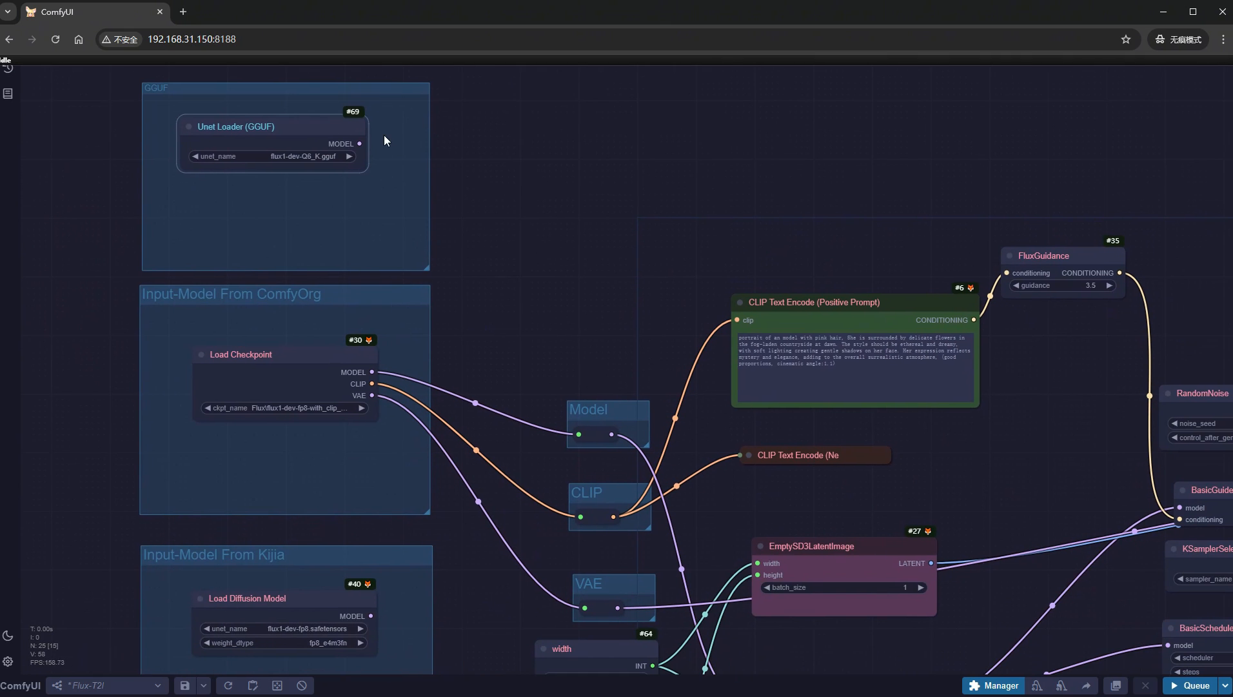
{"action": "left_click_drag", "start_coordinate": [362, 145], "coordinate": [579, 433]}
{"action": "scroll", "coordinate": [498, 519], "scroll_direction": "down", "scroll_amount": 5}
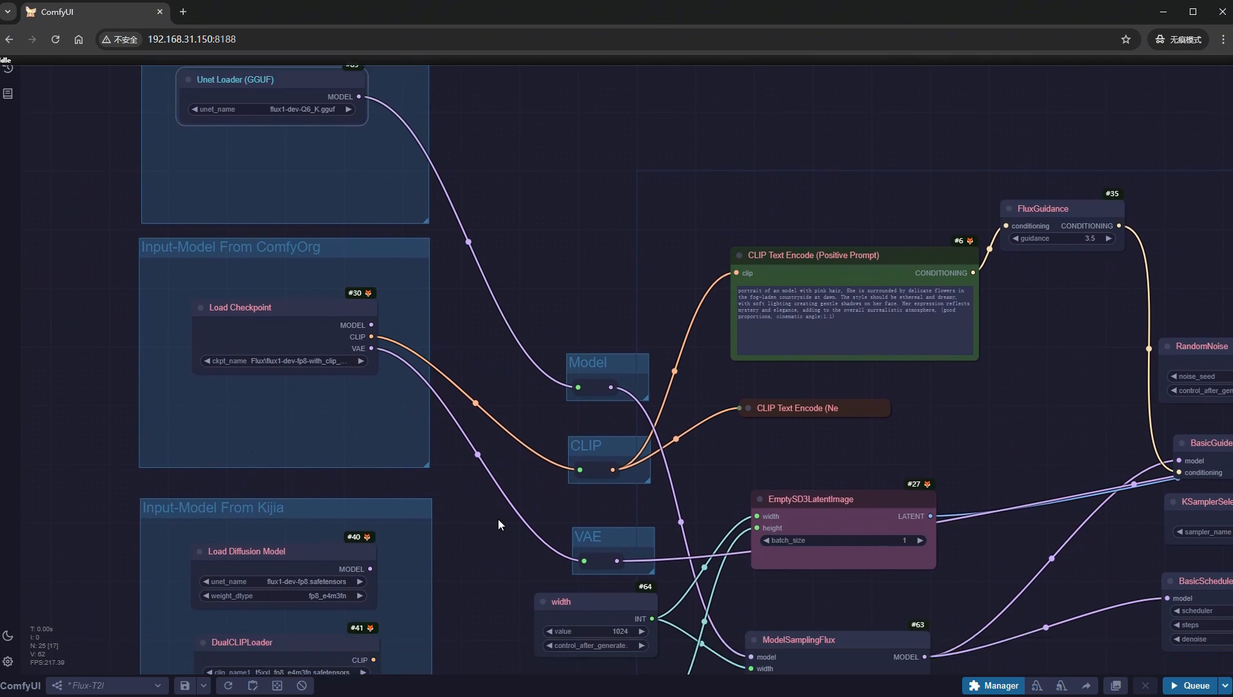
{"action": "left_click_drag", "start_coordinate": [373, 432], "coordinate": [581, 243]}
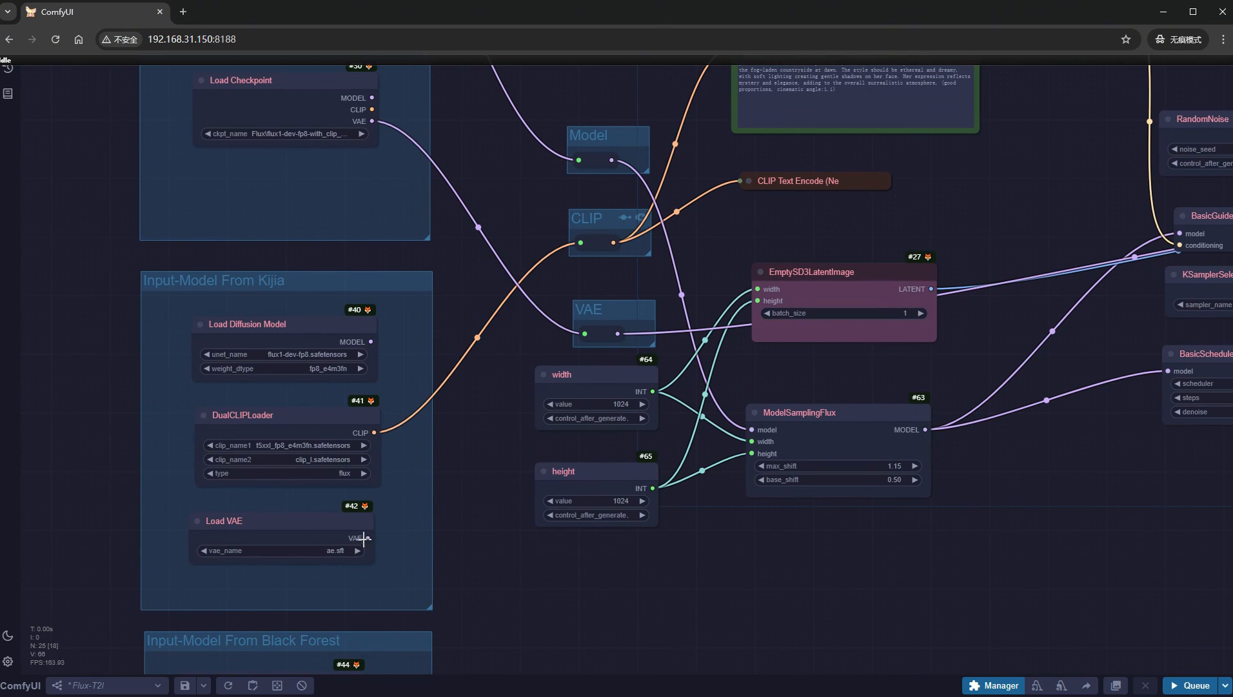
{"action": "left_click_drag", "start_coordinate": [371, 538], "coordinate": [585, 332]}
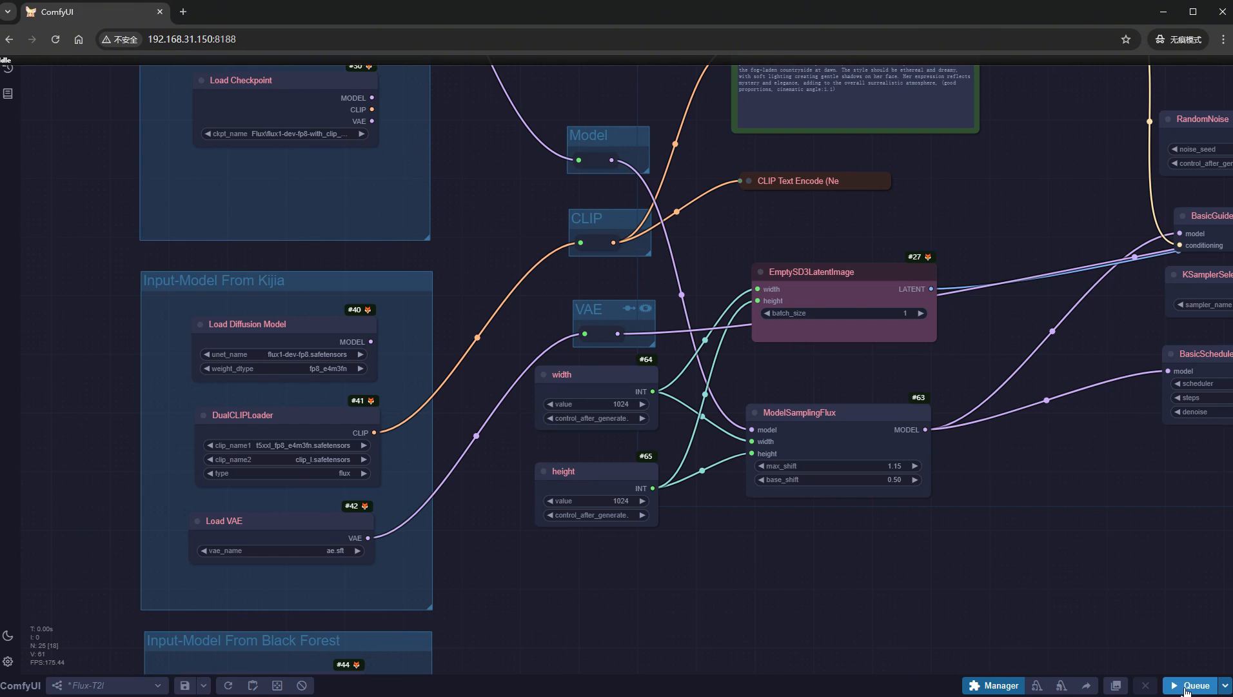
- Queue the workflow and inspect the generated portrait in the Save Image node
{"action": "left_click", "coordinate": [1190, 687]}
{"action": "scroll", "coordinate": [1065, 538], "scroll_direction": "down", "scroll_amount": 8}
{"action": "left_click_drag", "start_coordinate": [1065, 539], "coordinate": [580, 471]}
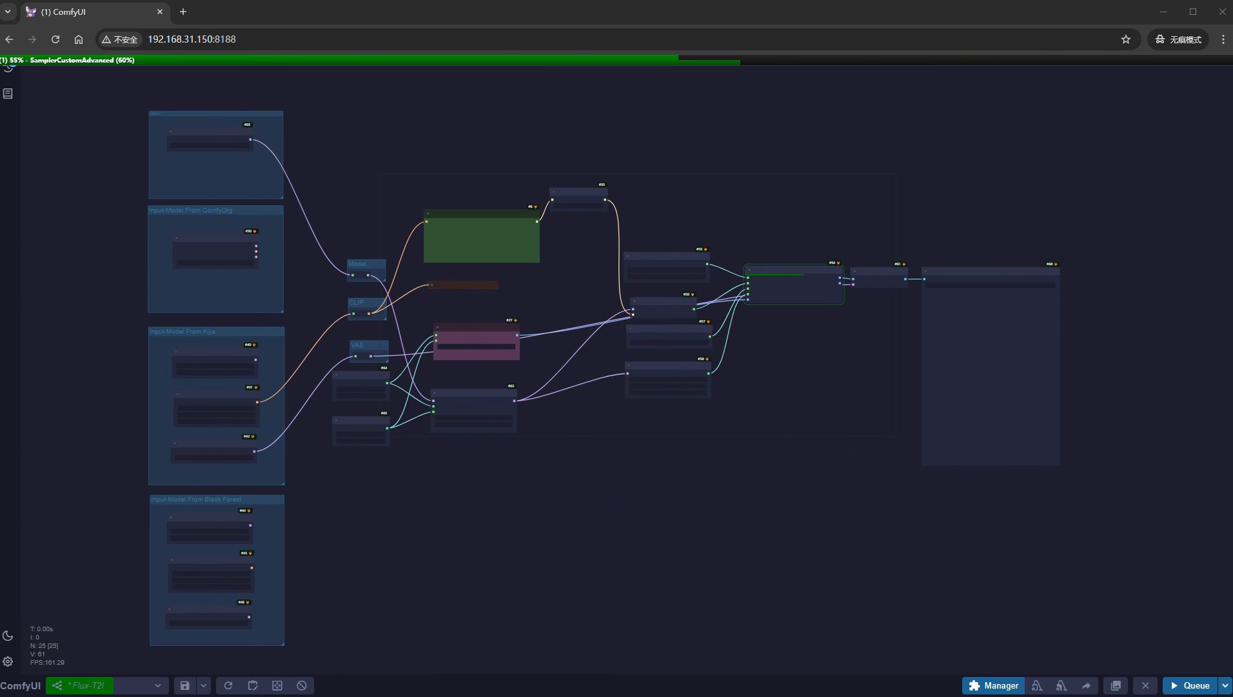
{"action": "left_click_drag", "start_coordinate": [1134, 354], "coordinate": [868, 371]}
{"action": "scroll", "coordinate": [869, 370], "scroll_direction": "up", "scroll_amount": 10}
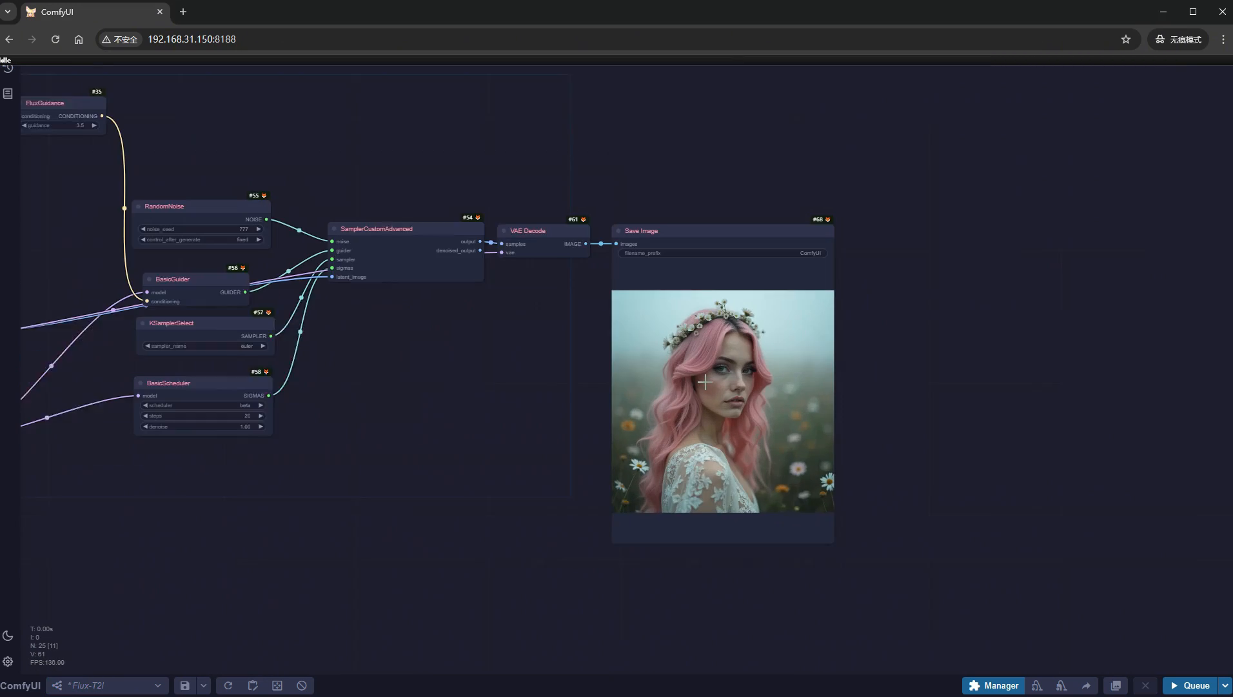
{"action": "scroll", "coordinate": [897, 431], "scroll_direction": "up", "scroll_amount": 1}
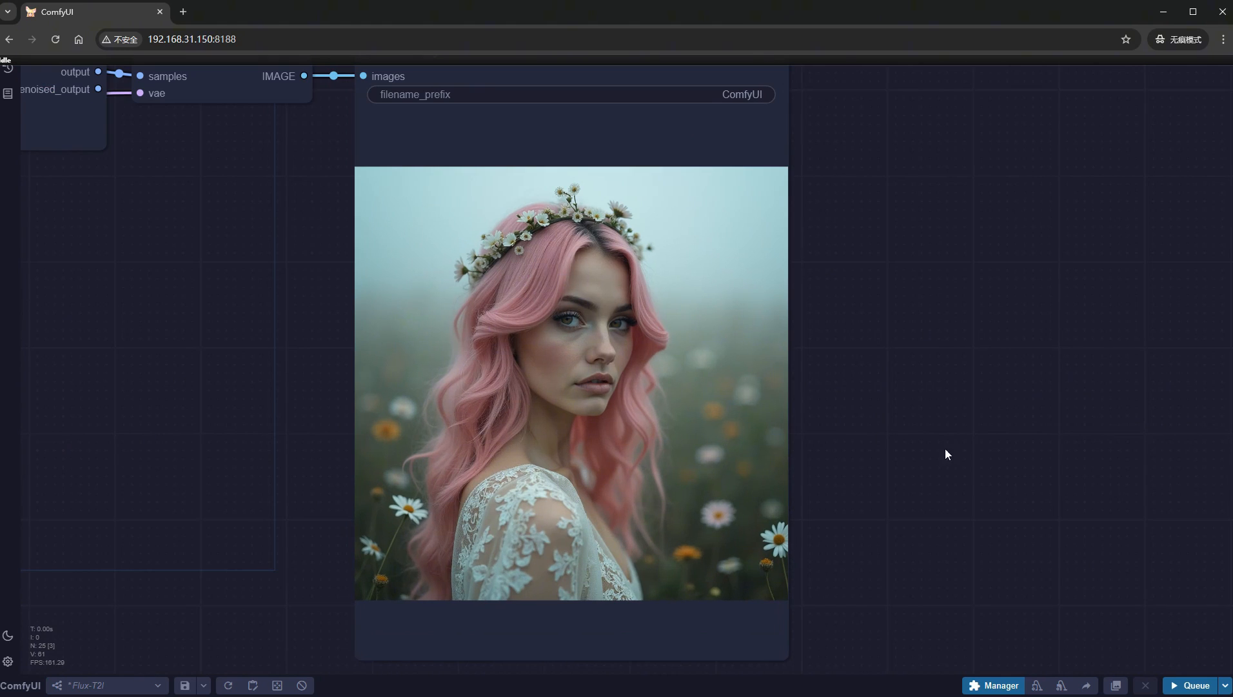
- Paste a Load Image node with fp8.png beside the Save Image node and enlarge it to match the generated portrait for comparison
{"action": "left_click_drag", "start_coordinate": [944, 448], "coordinate": [754, 475]}
{"action": "key", "text": "ctrl+v"}
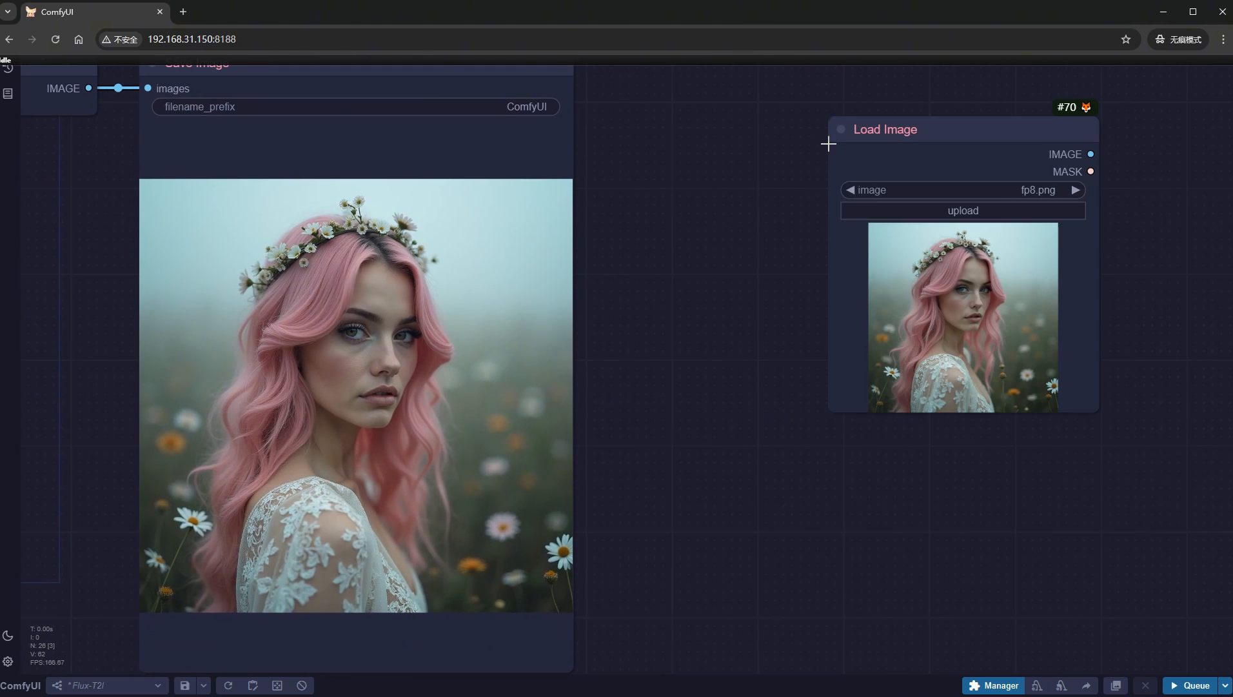
{"action": "left_click_drag", "start_coordinate": [914, 131], "coordinate": [684, 93]}
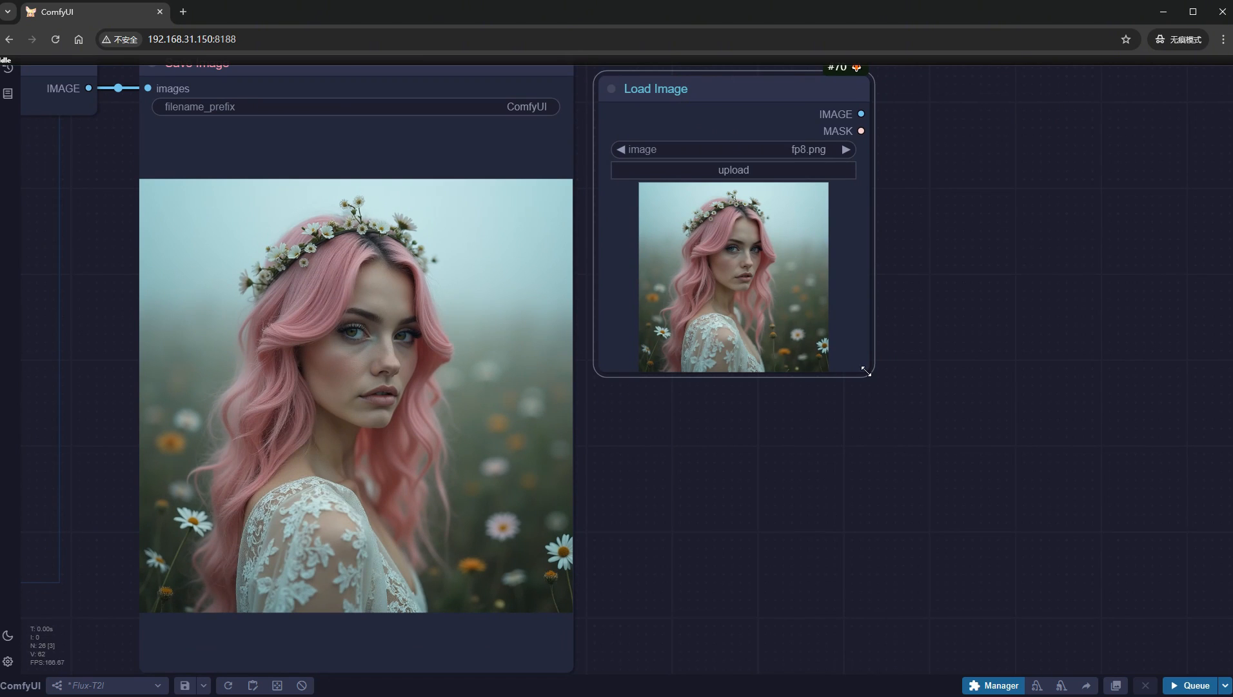
{"action": "left_click_drag", "start_coordinate": [871, 373], "coordinate": [1061, 649]}
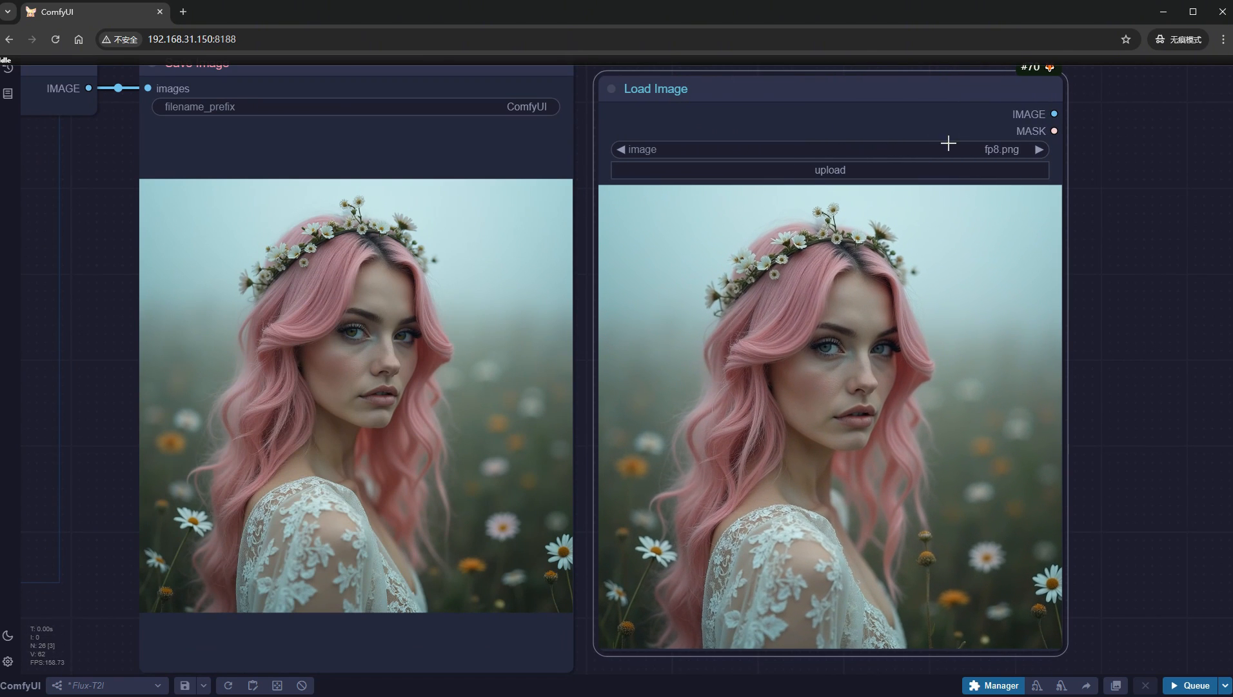
{"action": "left_click_drag", "start_coordinate": [926, 91], "coordinate": [921, 78]}
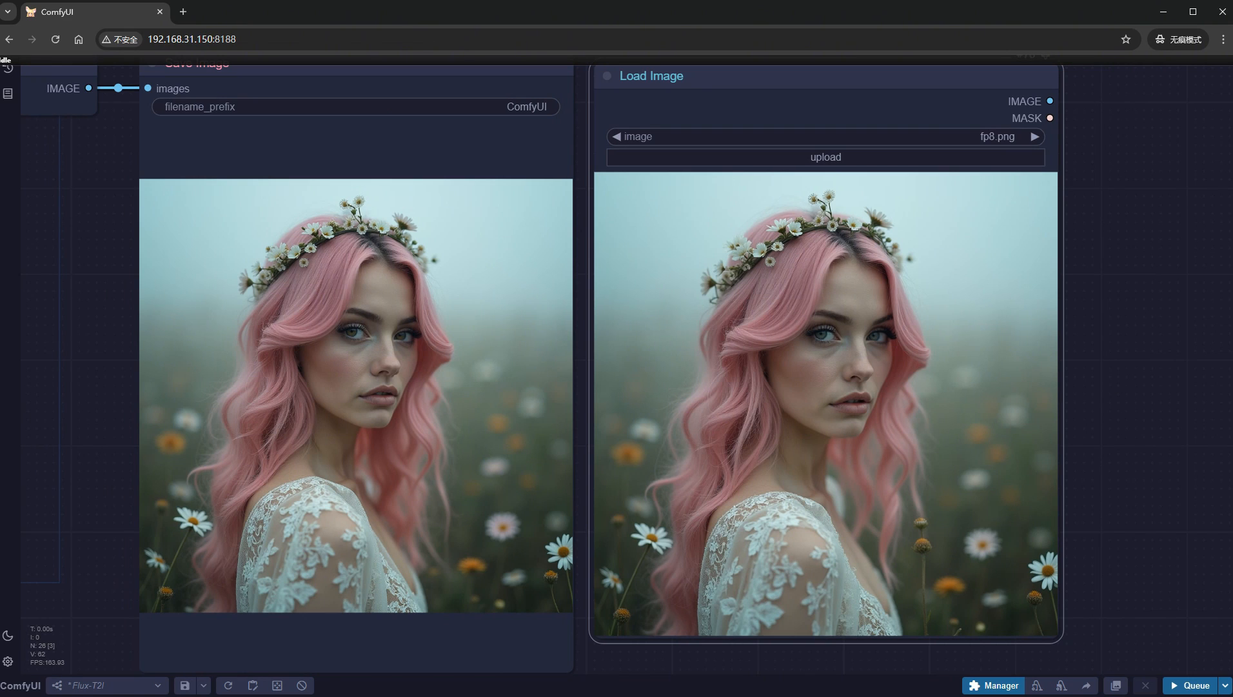
- Check the generation log in the ComfyUI server's command window and close the window to stop the server
{"action": "left_click_drag", "start_coordinate": [0, 51], "coordinate": [381, 202]}
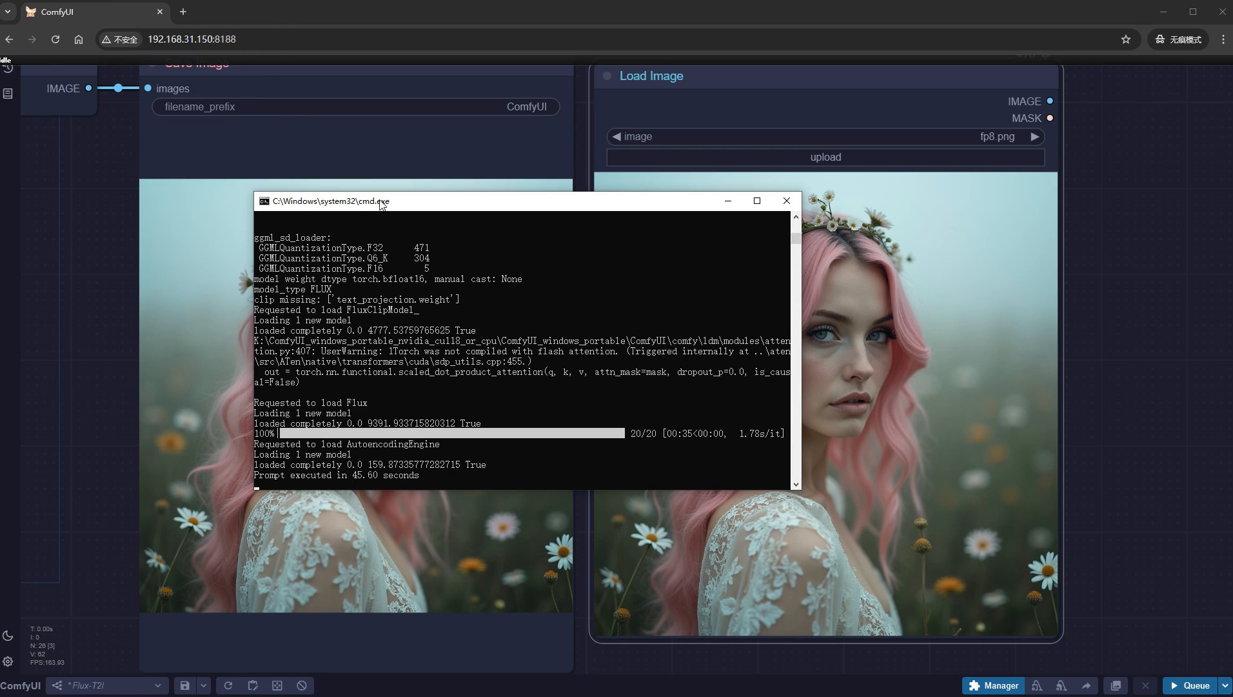
{"action": "left_click", "coordinate": [787, 201]}
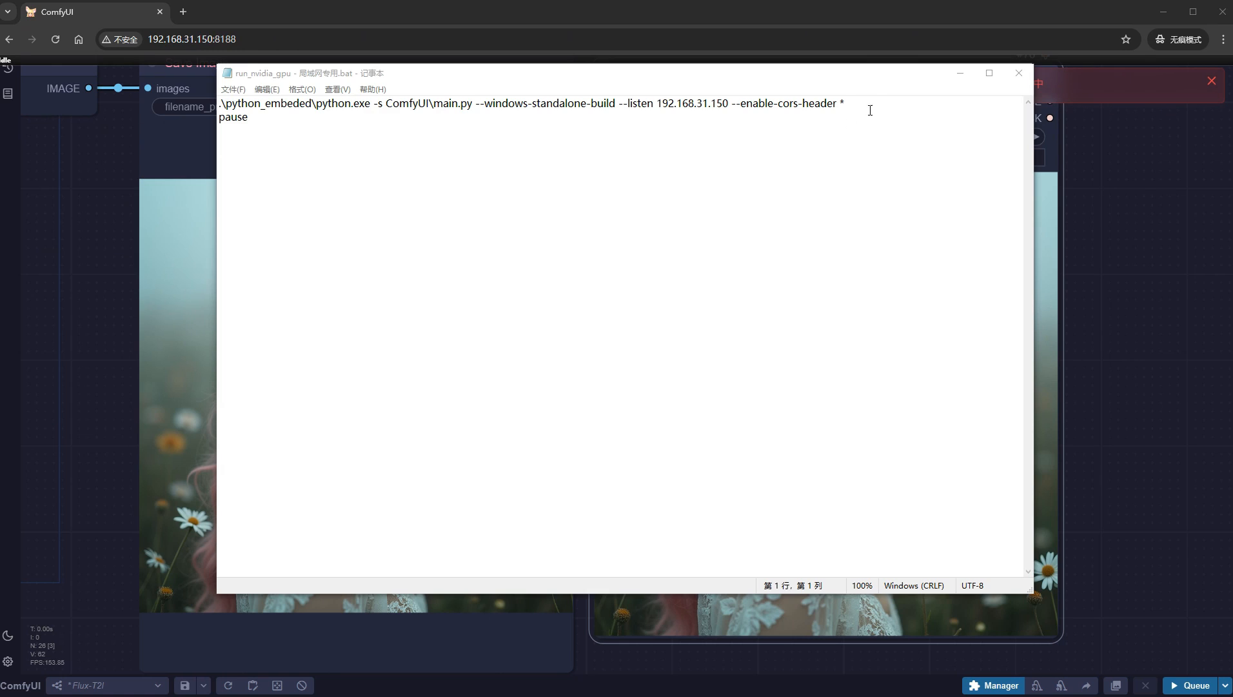
- Append --reserve-vram 8.0 to the launch command in "run_nvidia_gpu - 局域网专用.bat", save it, and restart the server with that file
{"action": "left_click", "coordinate": [877, 104]}
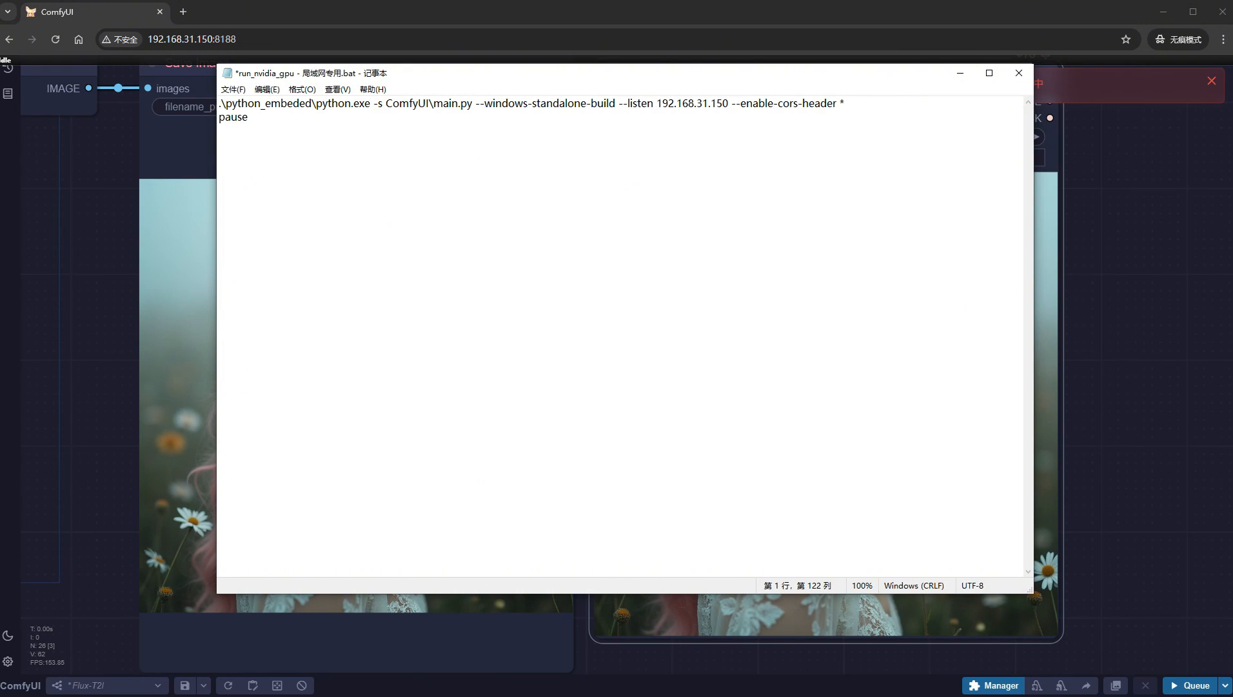
{"action": "type", "text": "--reserve"}
{"action": "type", "text": "-vram 8.0"}
{"action": "key", "text": "ctrl+s"}
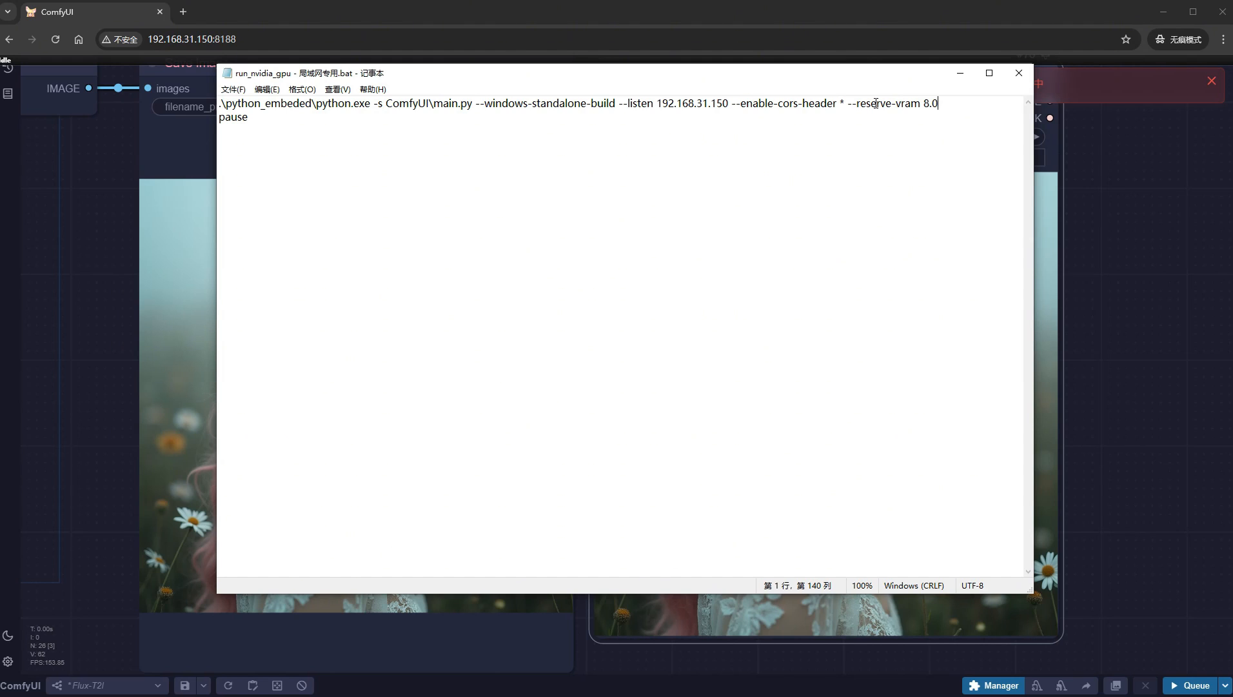
{"action": "left_click", "coordinate": [1019, 73]}
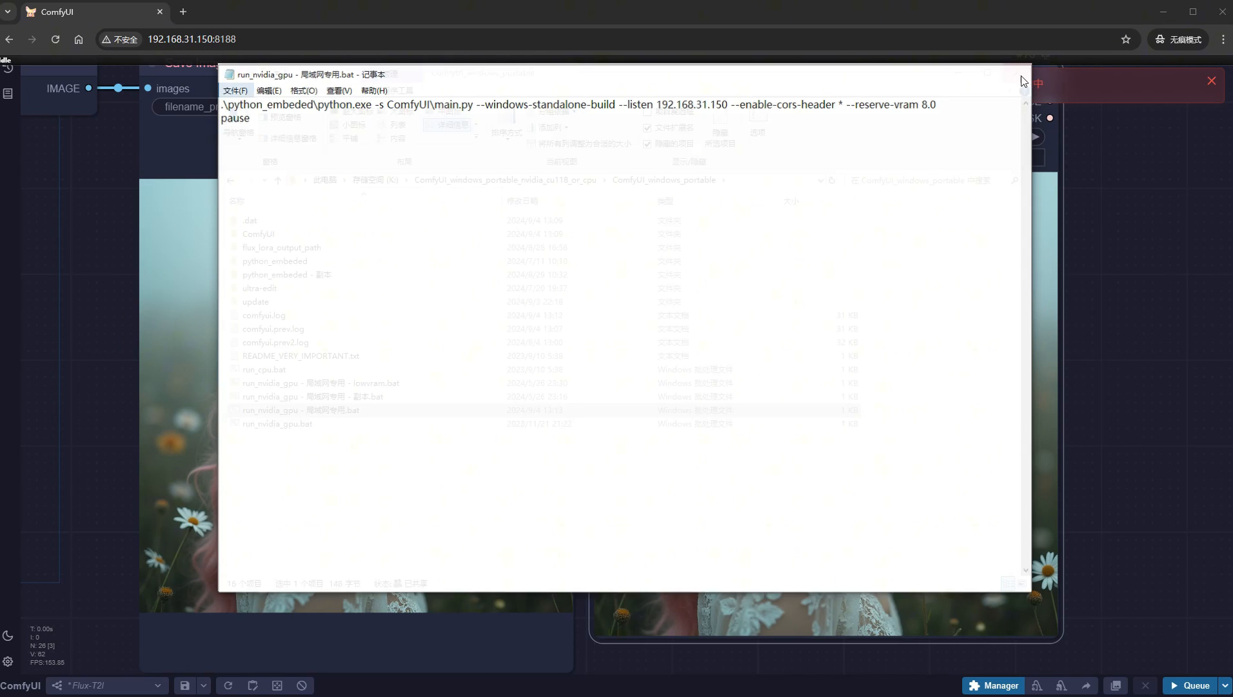
{"action": "double_click", "coordinate": [376, 413]}
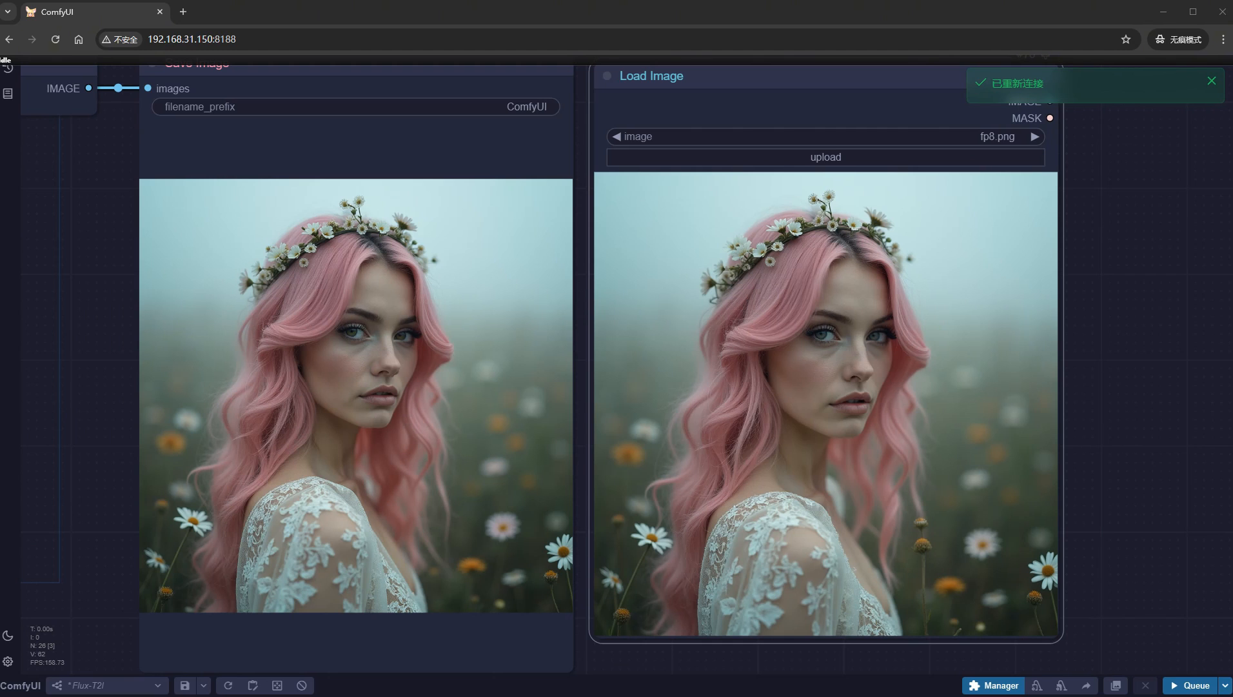
- Delete the Load Image node showing fp8.png
{"action": "scroll", "coordinate": [1130, 378], "scroll_direction": "down", "scroll_amount": 5}
{"action": "left_click_drag", "start_coordinate": [1130, 379], "coordinate": [817, 408]}
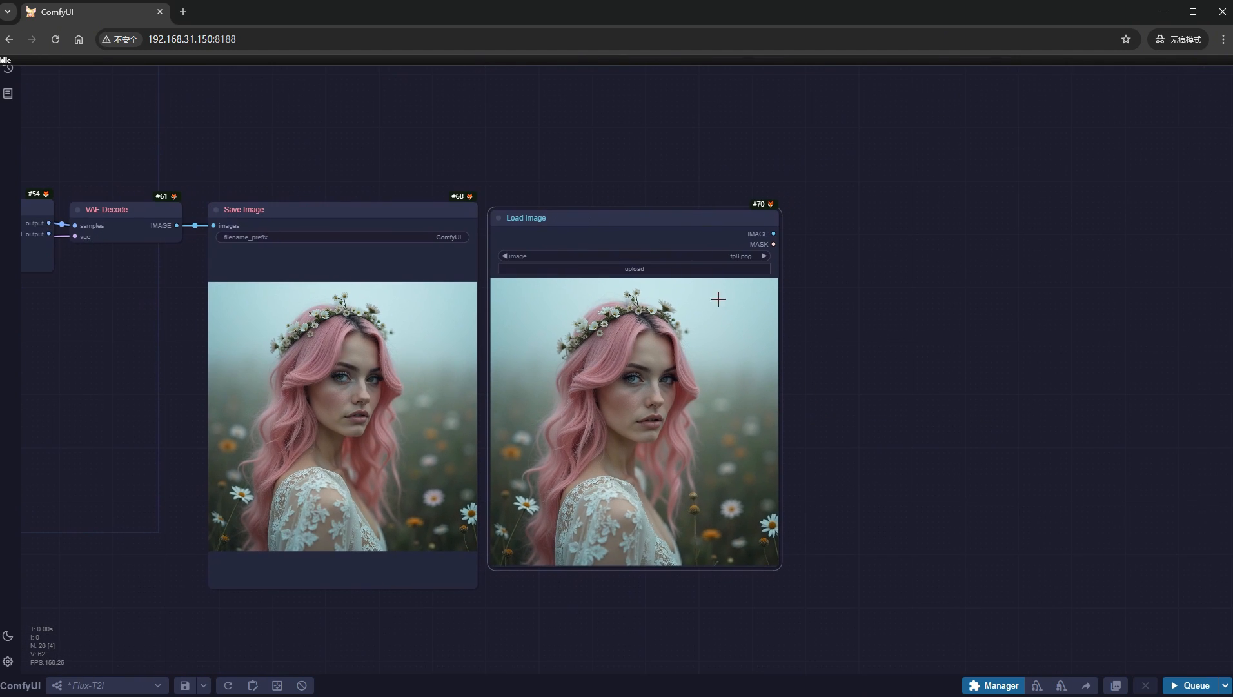
{"action": "key", "text": "Delete"}
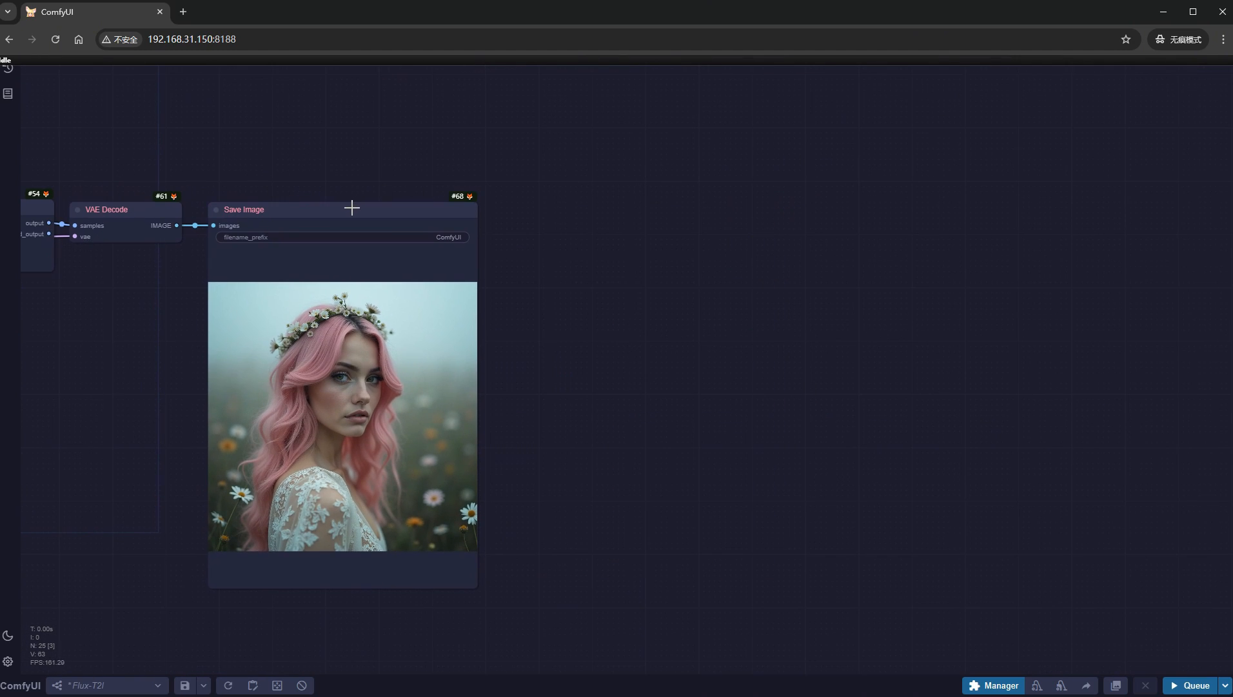
- Duplicate the Save Image node beside the original and connect VAE Decode's IMAGE output to the copy
{"action": "mouse_move", "coordinate": [351, 207]}
{"action": "left_mouse_down"}
{"action": "mouse_move", "coordinate": [633, 193]}
{"action": "mouse_move", "coordinate": [638, 204]}
{"action": "left_mouse_up"}
{"action": "left_click_drag", "start_coordinate": [177, 226], "coordinate": [556, 242]}
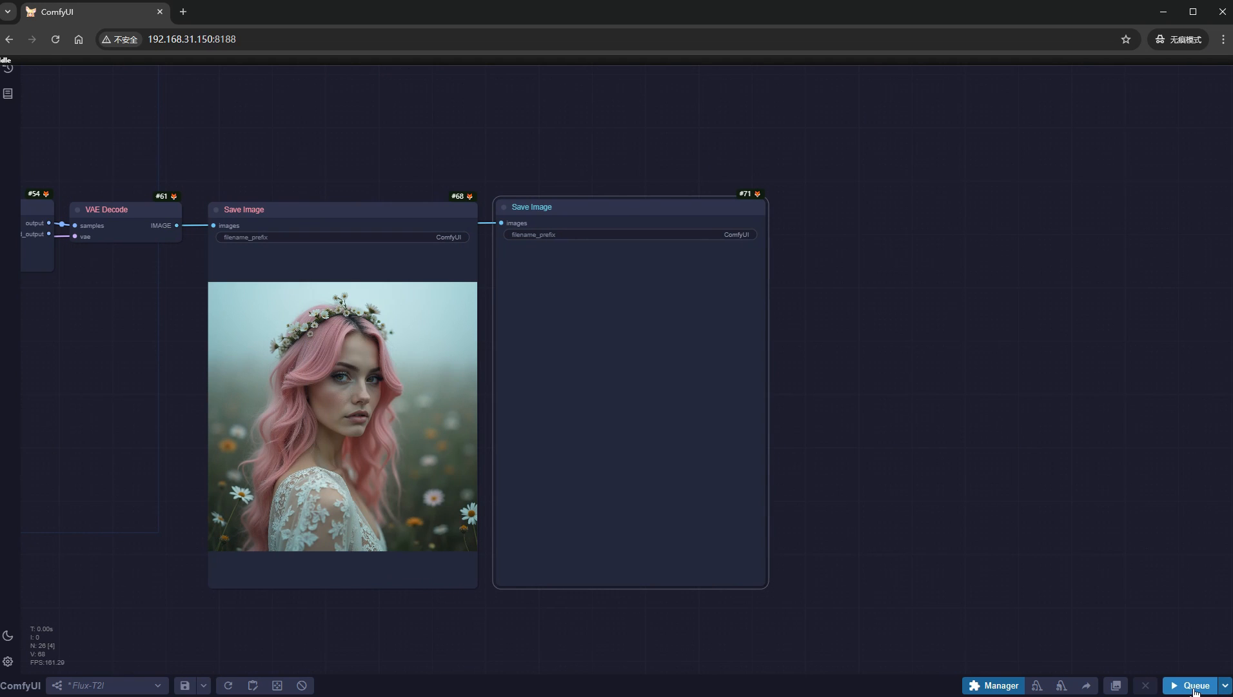
- Queue the workflow again, check the GPU memory usage in Task Manager, and minimize Task Manager
{"action": "left_click", "coordinate": [1194, 688]}
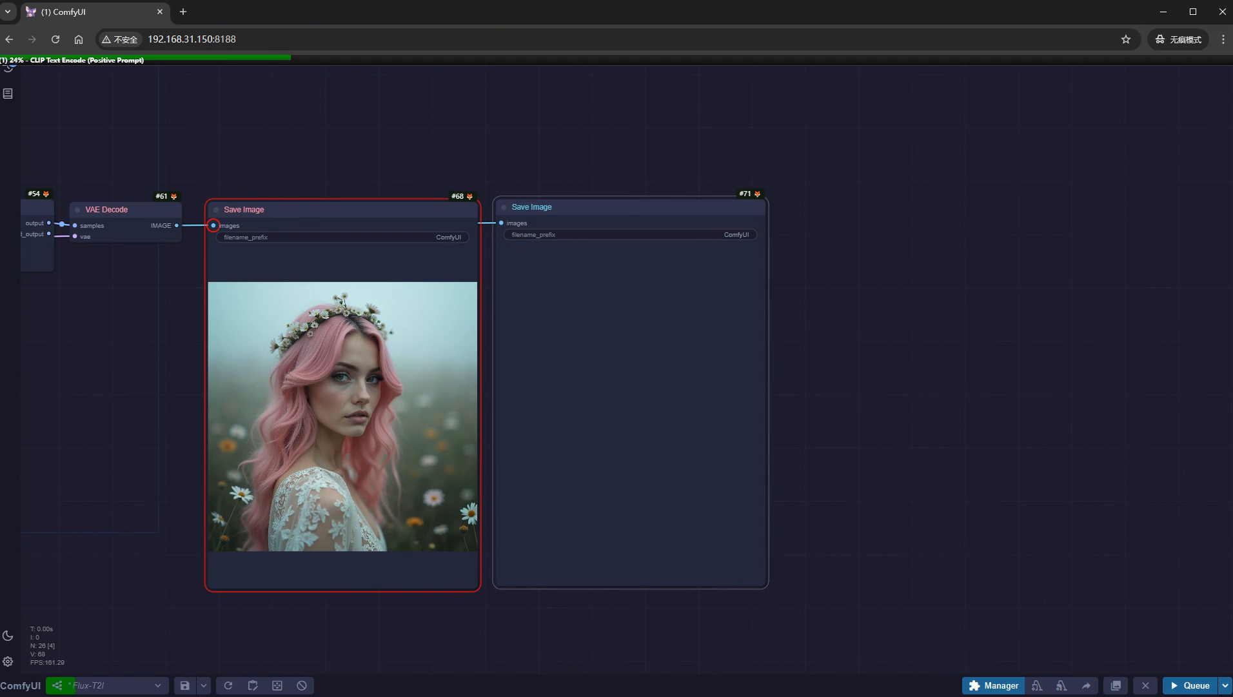
{"action": "key", "text": "ctrl+shift+Escape"}
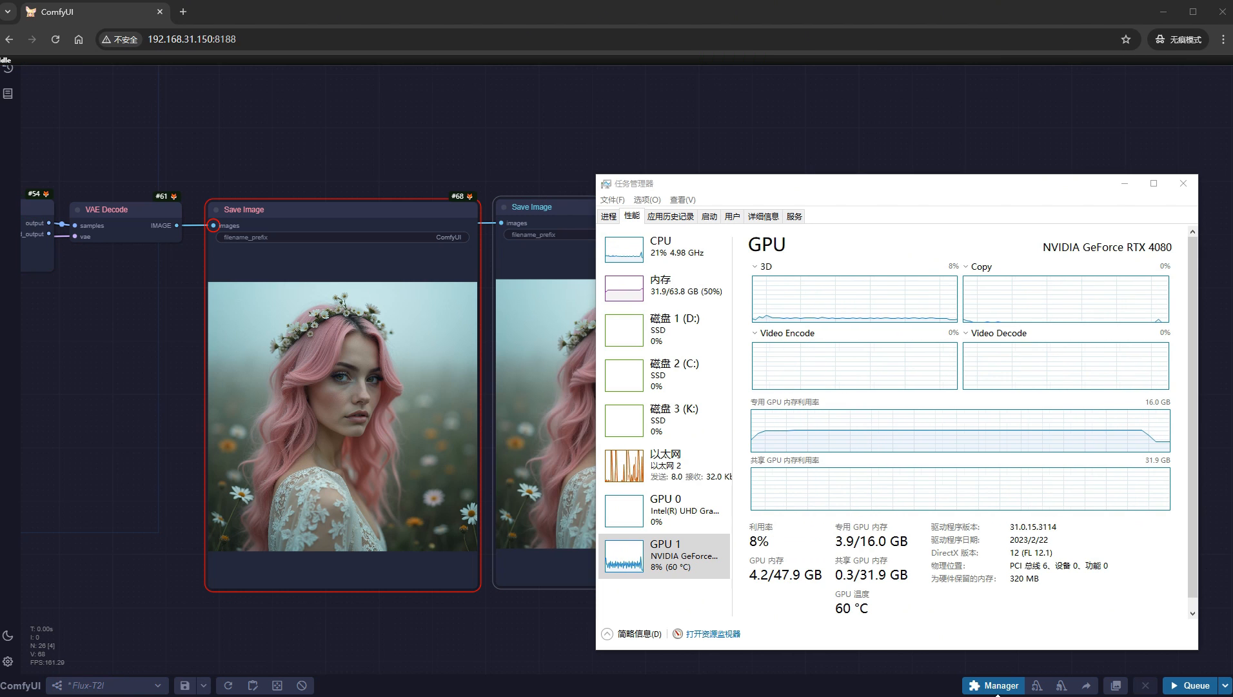
{"action": "left_click", "coordinate": [1122, 180]}
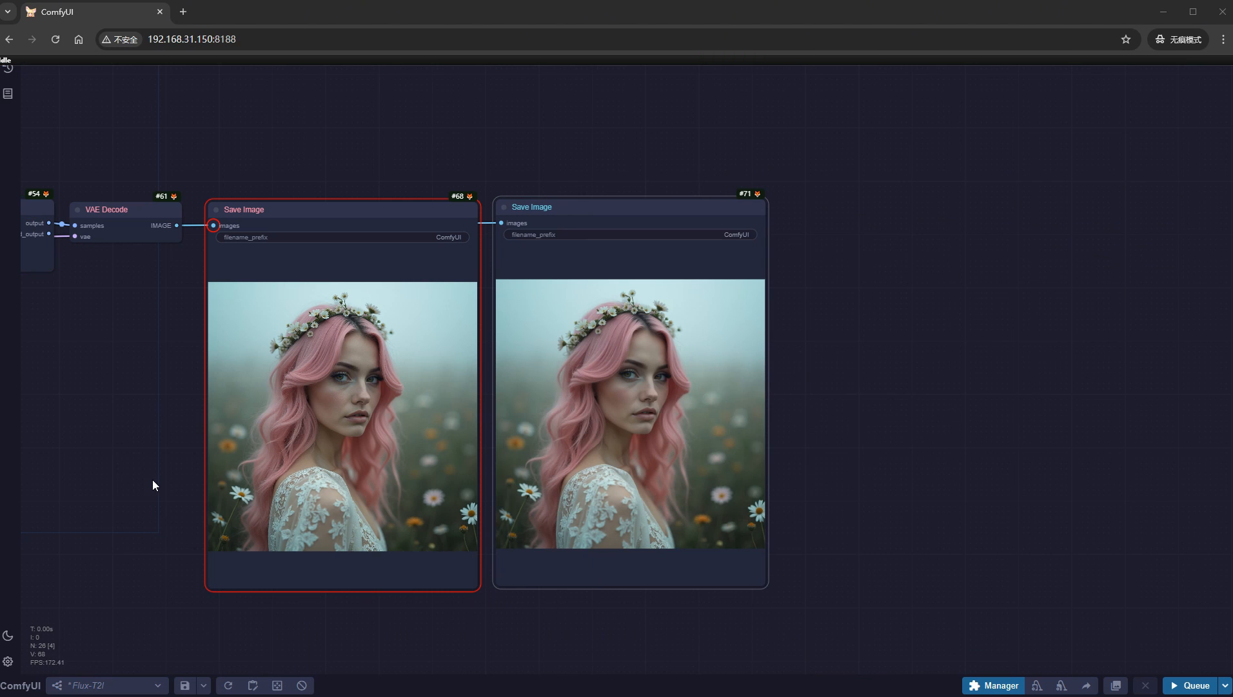
- Compare the portraits in the two Save Image nodes up close
{"action": "scroll", "coordinate": [449, 446], "scroll_direction": "up", "scroll_amount": 1}
{"action": "scroll", "coordinate": [323, 451], "scroll_direction": "up", "scroll_amount": 5}
{"action": "left_click_drag", "start_coordinate": [39, 413], "coordinate": [78, 414]}
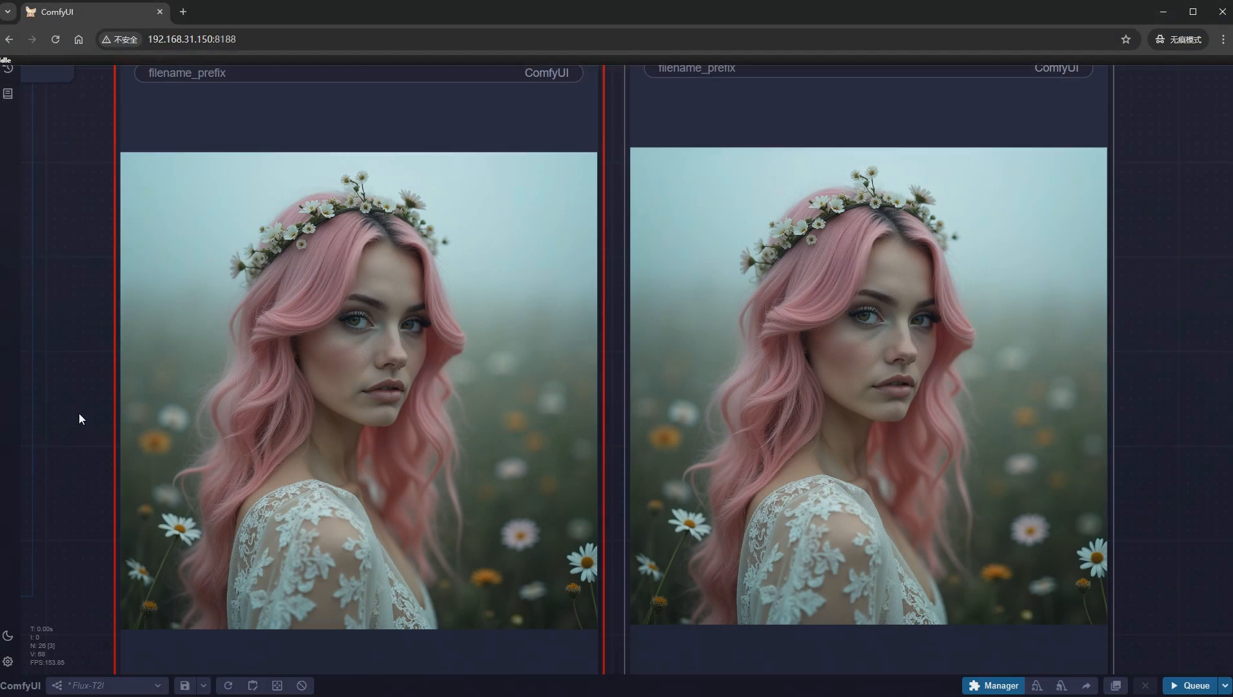
- Add a DualCLIPLoader (GGUF) node beneath the Unet Loader (GGUF) node inside the GGUF group
{"action": "scroll", "coordinate": [79, 414], "scroll_direction": "down", "scroll_amount": 9}
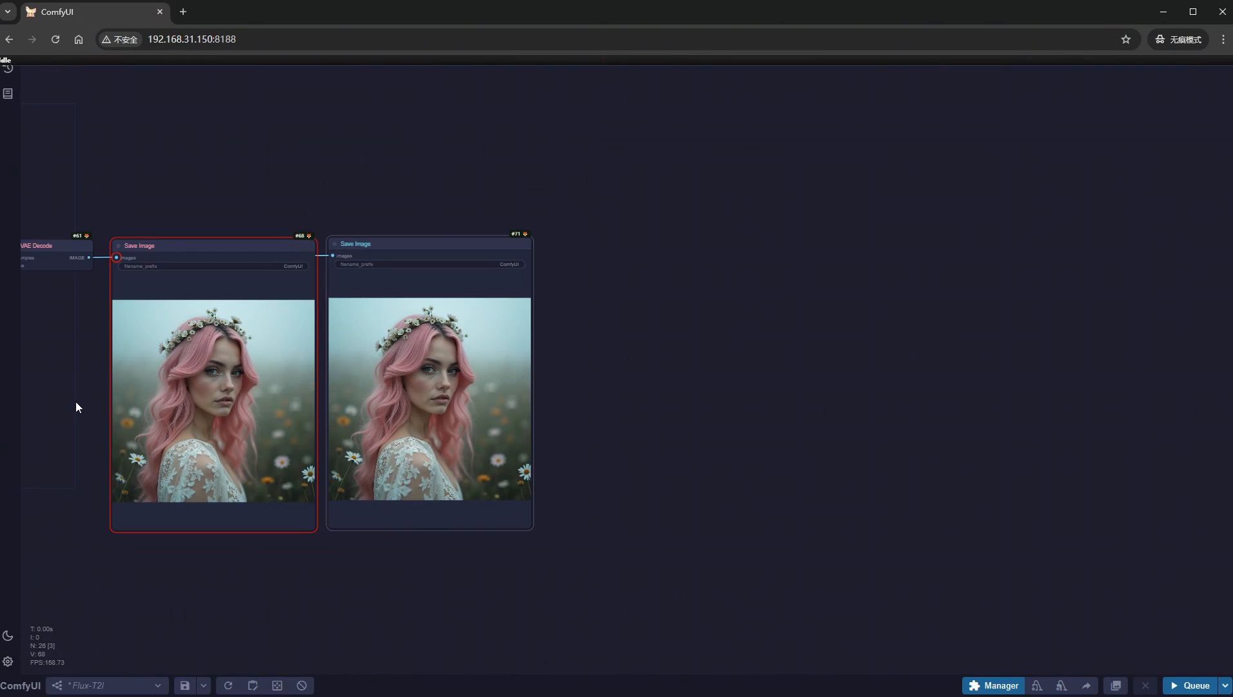
{"action": "left_click_drag", "start_coordinate": [76, 401], "coordinate": [1219, 452]}
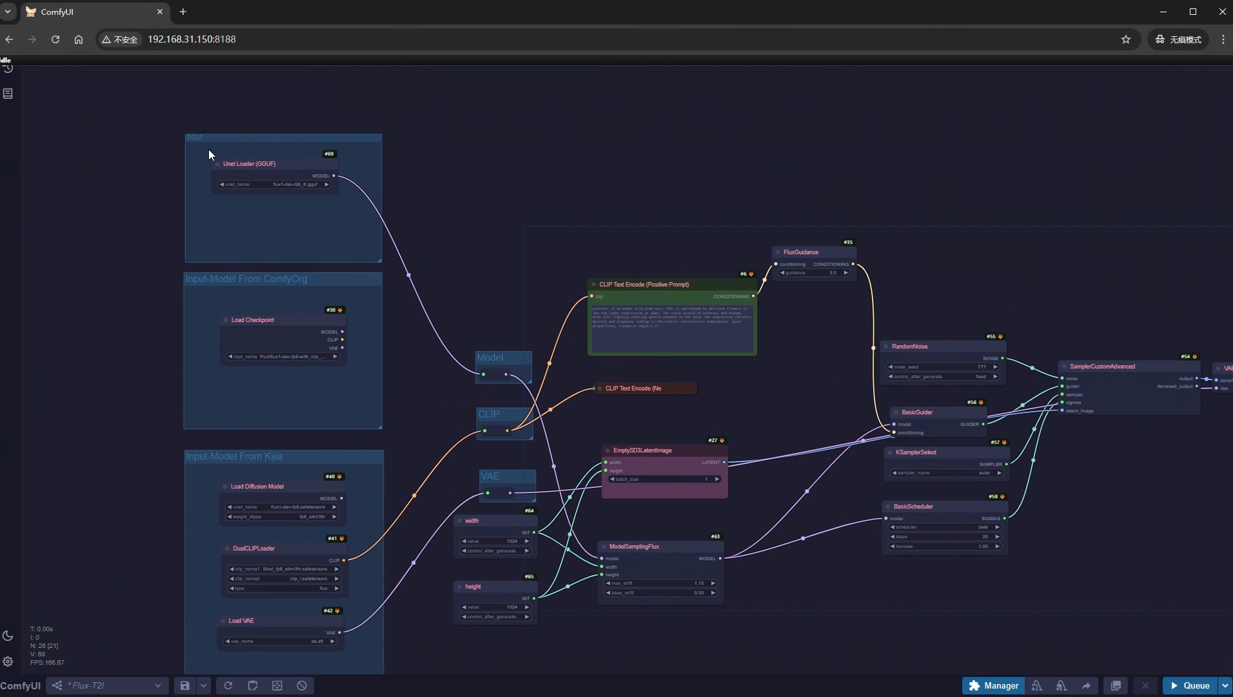
{"action": "scroll", "coordinate": [256, 198], "scroll_direction": "up", "scroll_amount": 10}
{"action": "left_click_drag", "start_coordinate": [75, 201], "coordinate": [50, 294]}
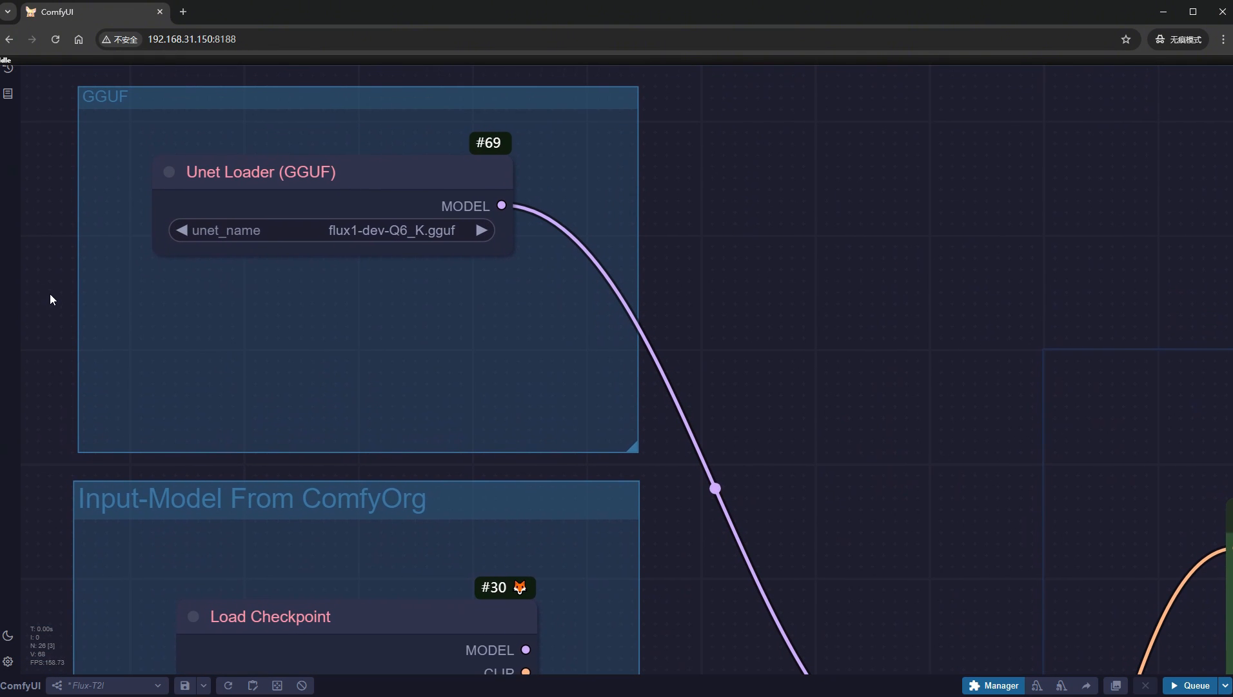
{"action": "double_click", "coordinate": [229, 308]}
{"action": "type", "text": "gguf"}
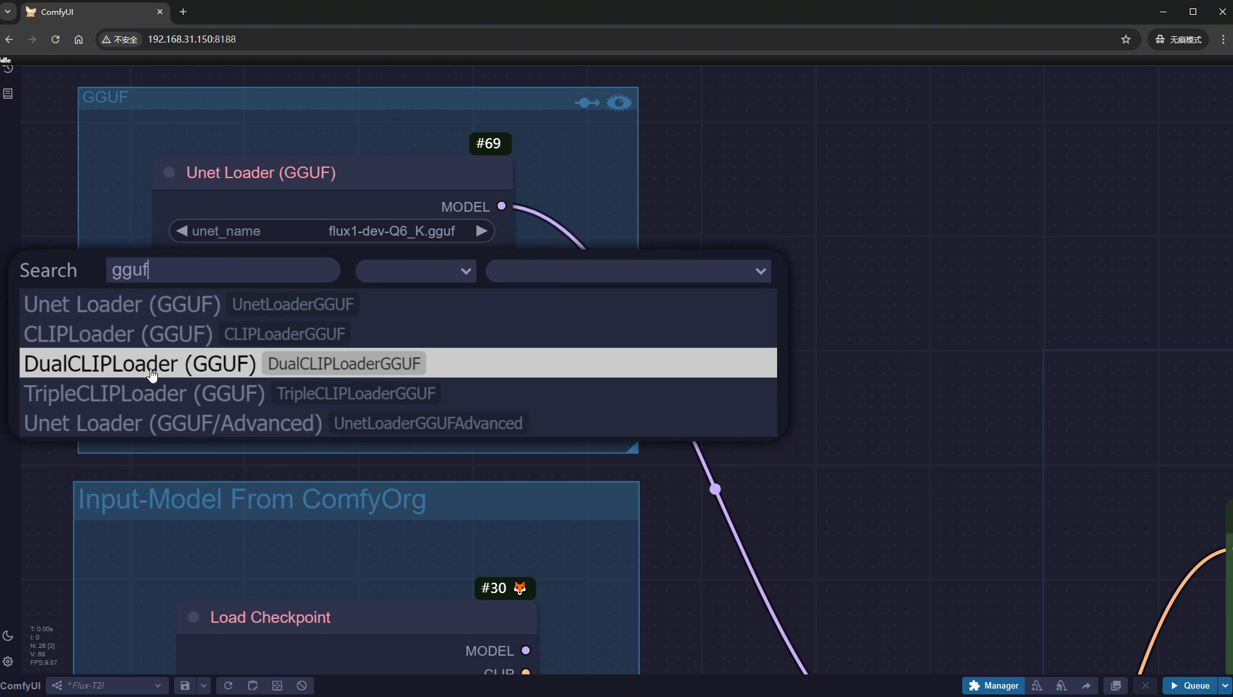
{"action": "left_click", "coordinate": [207, 364]}
{"action": "left_click_drag", "start_coordinate": [379, 293], "coordinate": [301, 294]}
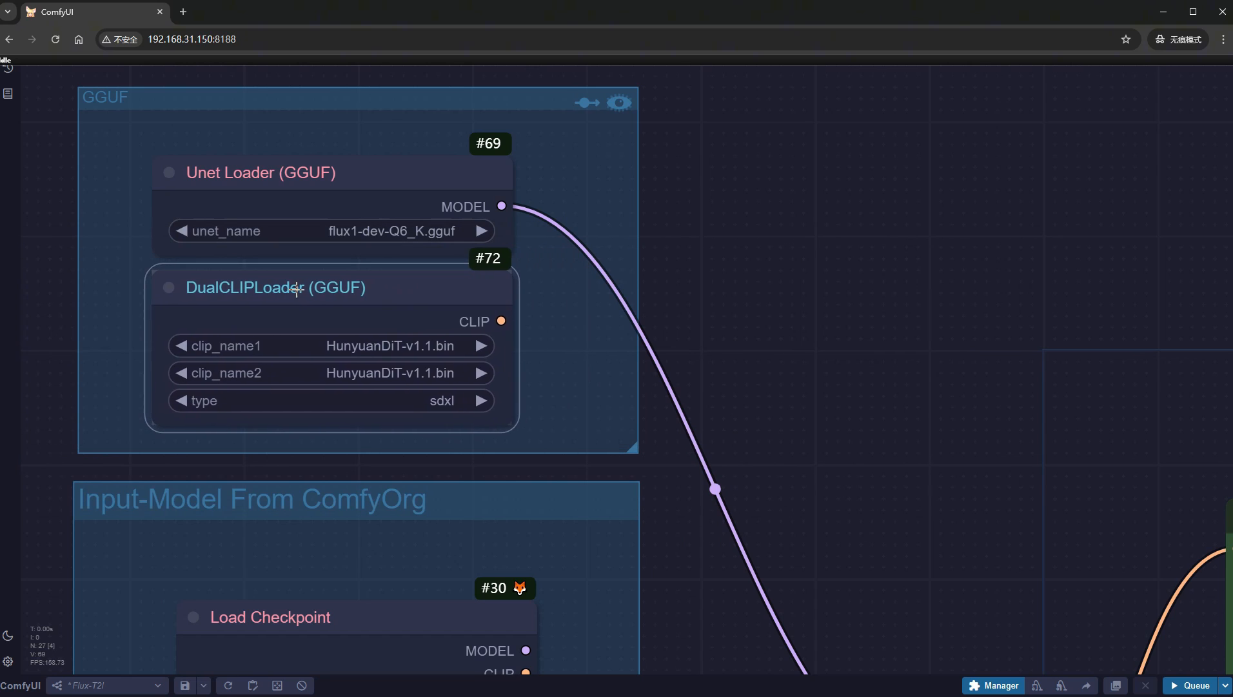
- Set the DualCLIPLoader (GGUF) node's clip_name1 to t5-v1_1-xxl-encoder-Q6_K.gguf, clip_name2 to clip_l.safetensors and type to flux
{"action": "left_click", "coordinate": [376, 346]}
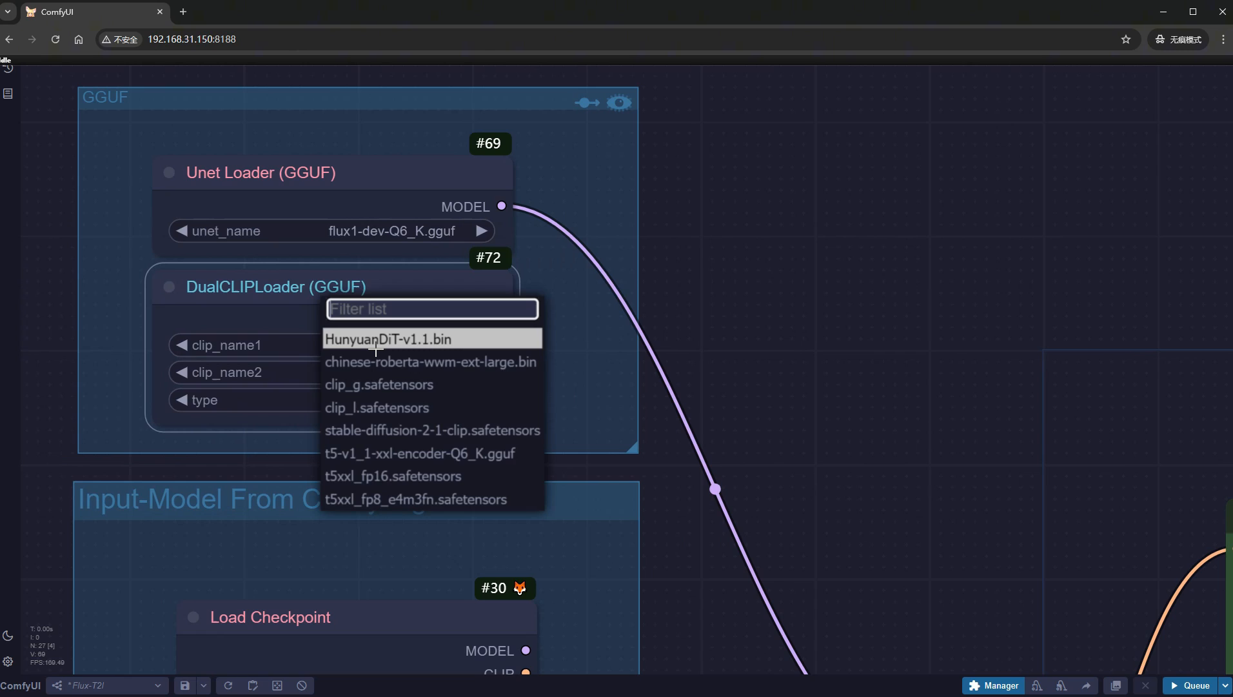
{"action": "left_click", "coordinate": [486, 458]}
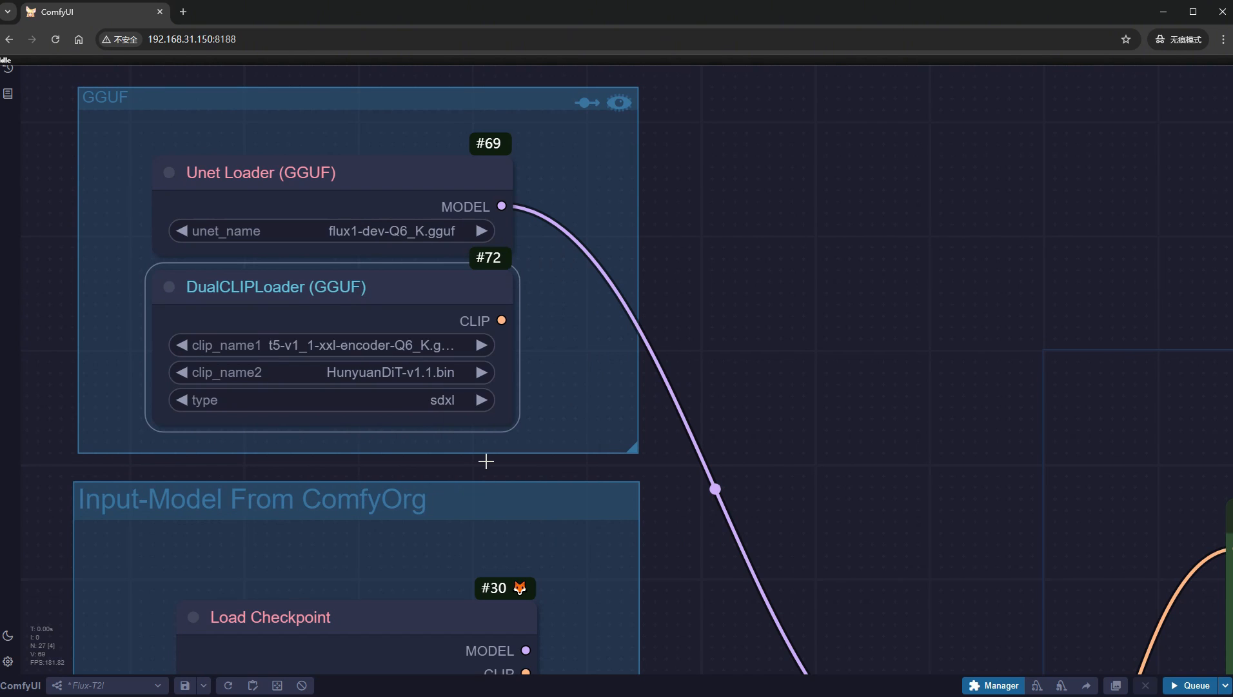
{"action": "left_click", "coordinate": [418, 374]}
{"action": "left_click", "coordinate": [454, 432]}
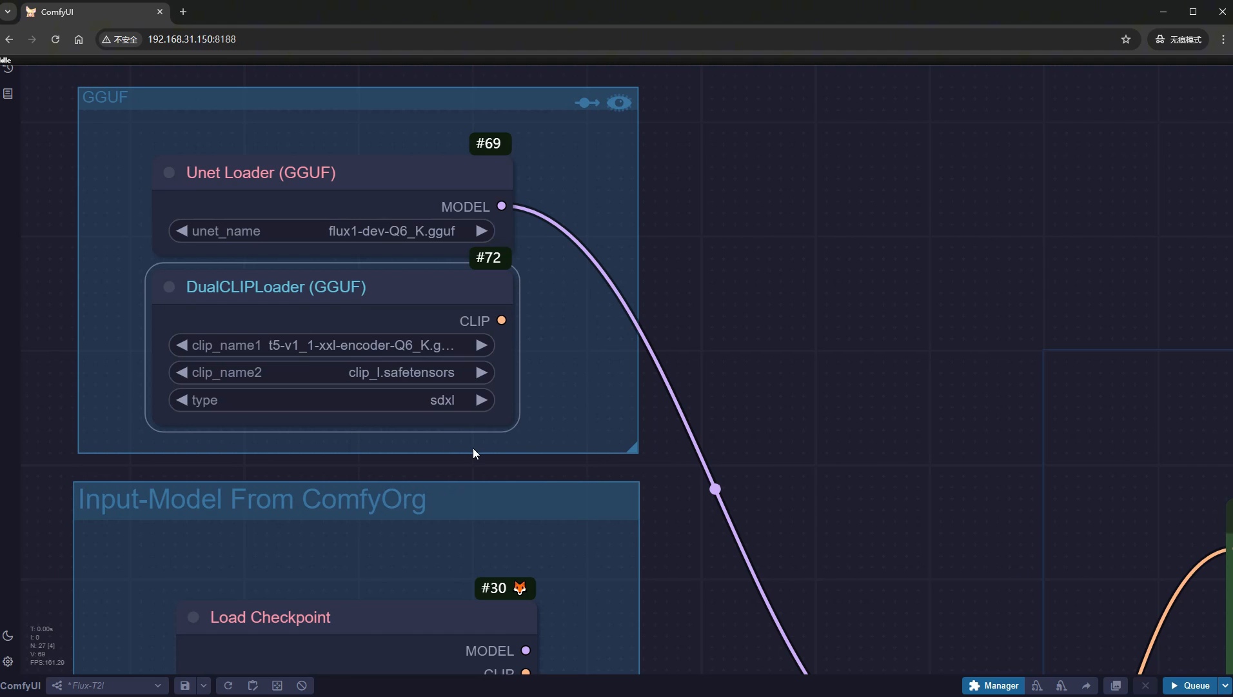
{"action": "left_click", "coordinate": [446, 400]}
{"action": "left_click", "coordinate": [452, 438]}
- Connect the DualCLIPLoader (GGUF) node's CLIP output to the reroute input in the CLIP group
{"action": "scroll", "coordinate": [394, 438], "scroll_direction": "down", "scroll_amount": 6}
{"action": "scroll", "coordinate": [393, 438], "scroll_direction": "down", "scroll_amount": 5}
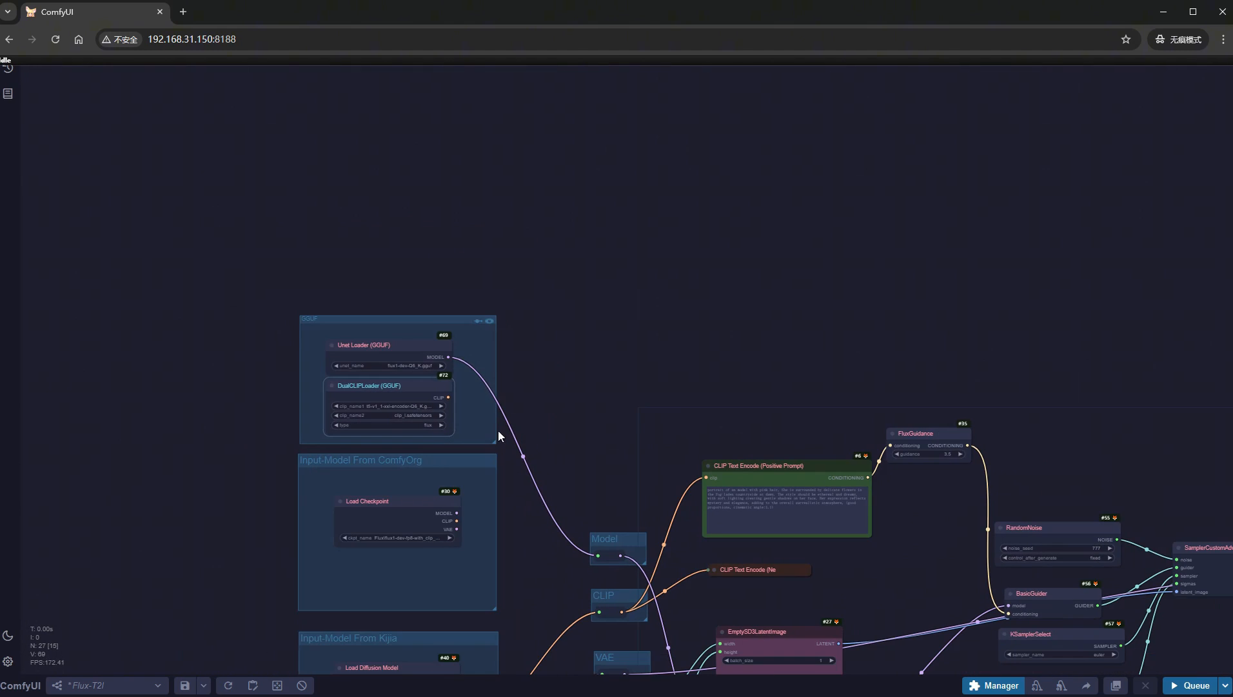
{"action": "left_click_drag", "start_coordinate": [498, 431], "coordinate": [486, 275]}
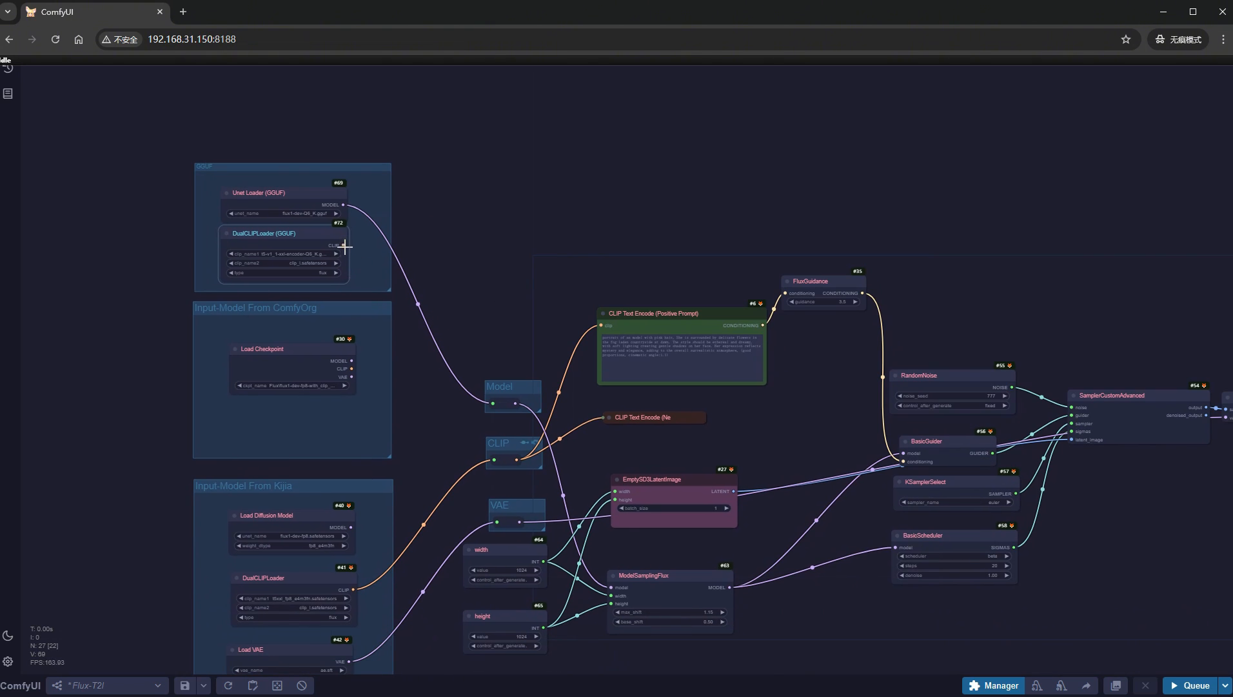
{"action": "left_click_drag", "start_coordinate": [344, 245], "coordinate": [491, 458]}
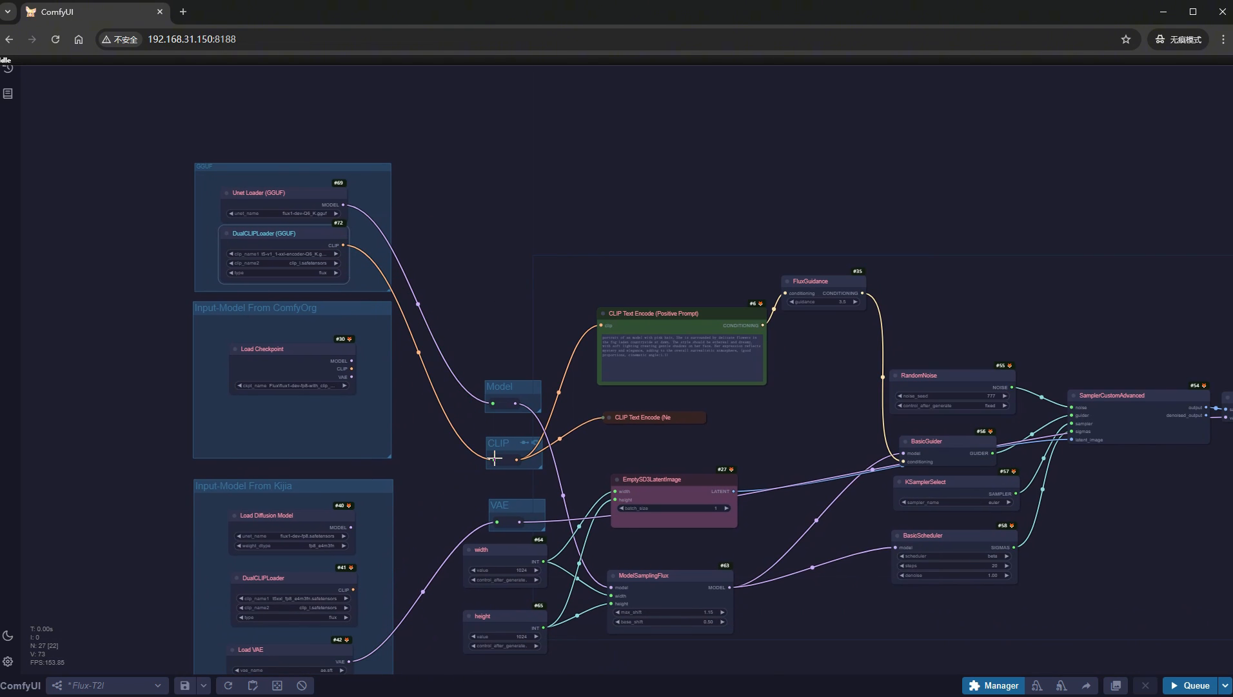
- Duplicate the second Save Image node beside it and connect VAE Decode's IMAGE output to the new copy
{"action": "left_click_drag", "start_coordinate": [1107, 610], "coordinate": [262, 510]}
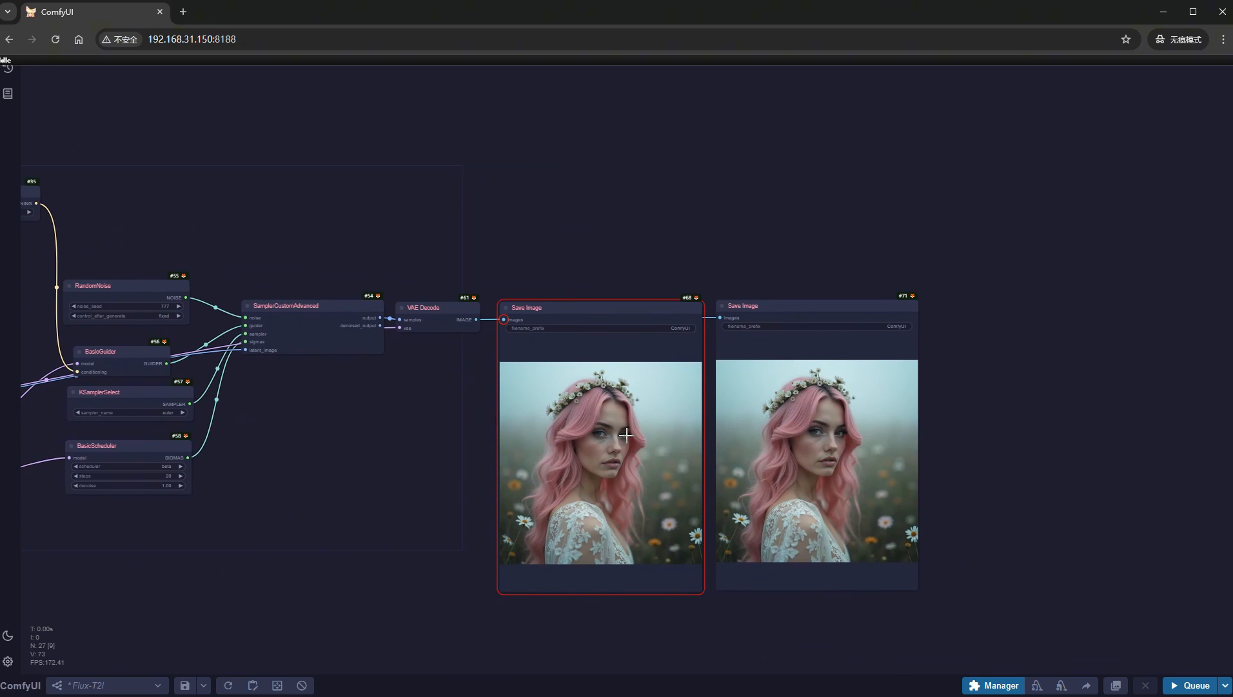
{"action": "mouse_move", "coordinate": [757, 302]}
{"action": "left_mouse_down"}
{"action": "mouse_move", "coordinate": [993, 295]}
{"action": "mouse_move", "coordinate": [969, 300]}
{"action": "left_mouse_up"}
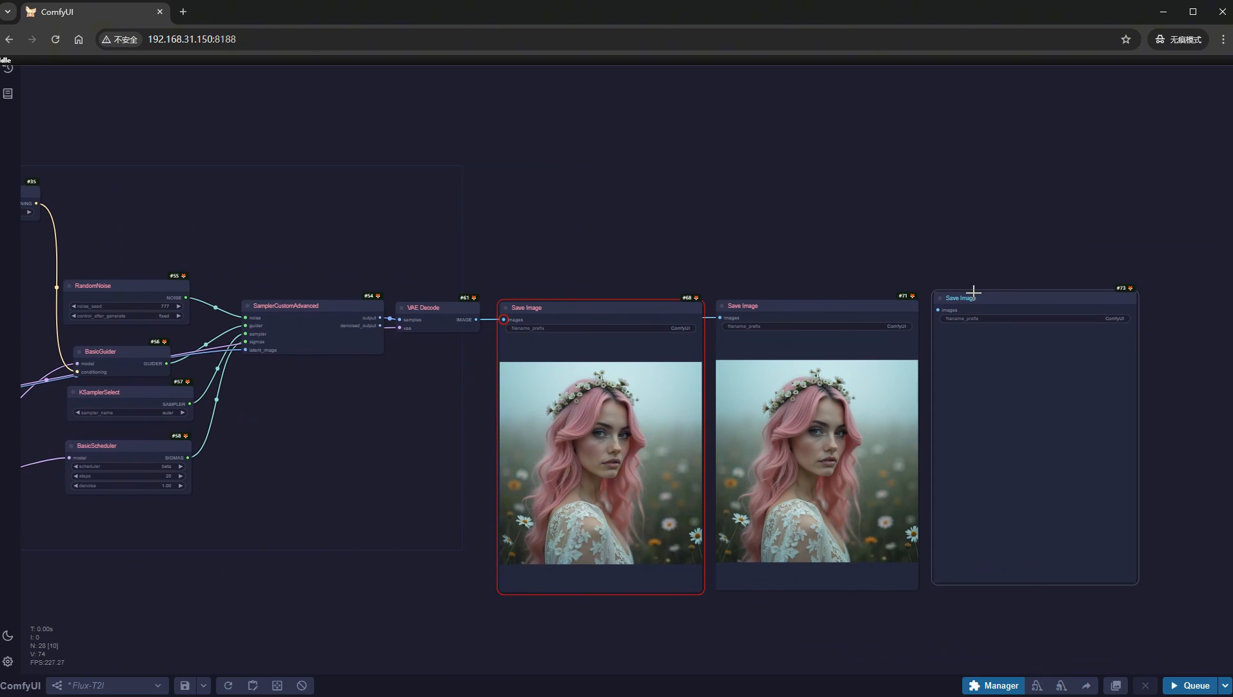
{"action": "left_click_drag", "start_coordinate": [732, 316], "coordinate": [968, 313]}
- Queue the workflow with the GGUF text encoder and compare the portraits in the three Save Image nodes
{"action": "left_click", "coordinate": [1195, 684]}
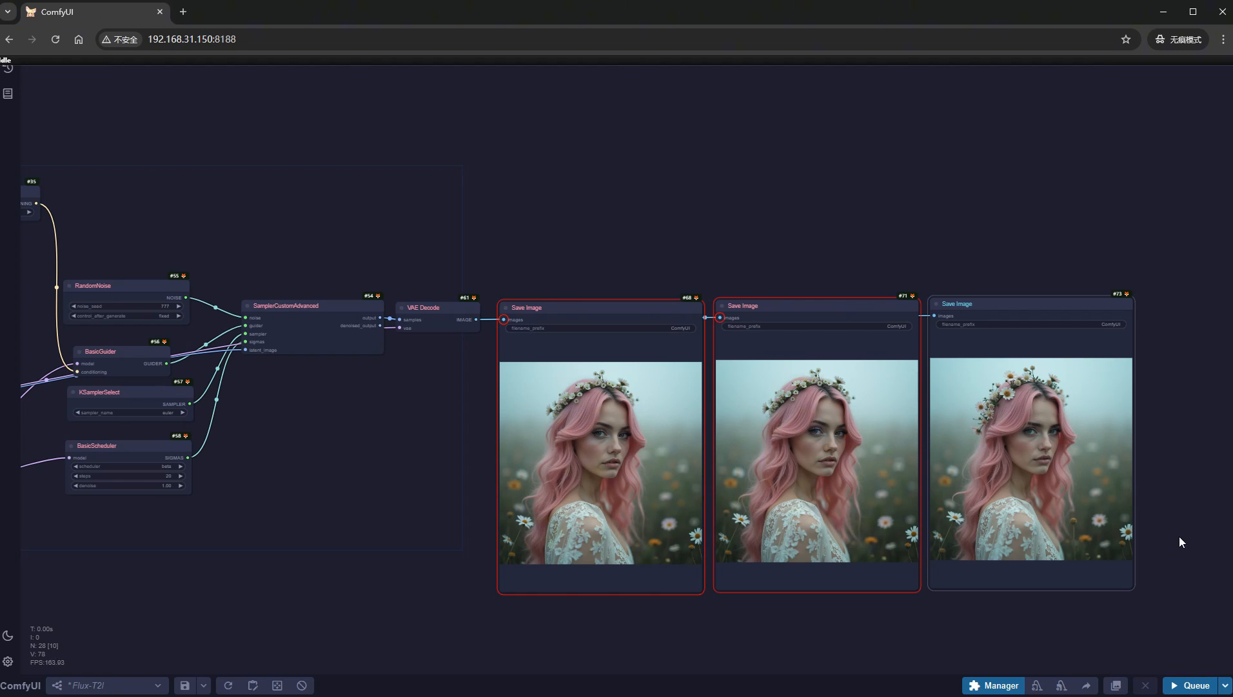
{"action": "scroll", "coordinate": [1172, 524], "scroll_direction": "up", "scroll_amount": 5}
{"action": "scroll", "coordinate": [494, 487], "scroll_direction": "up", "scroll_amount": 3}
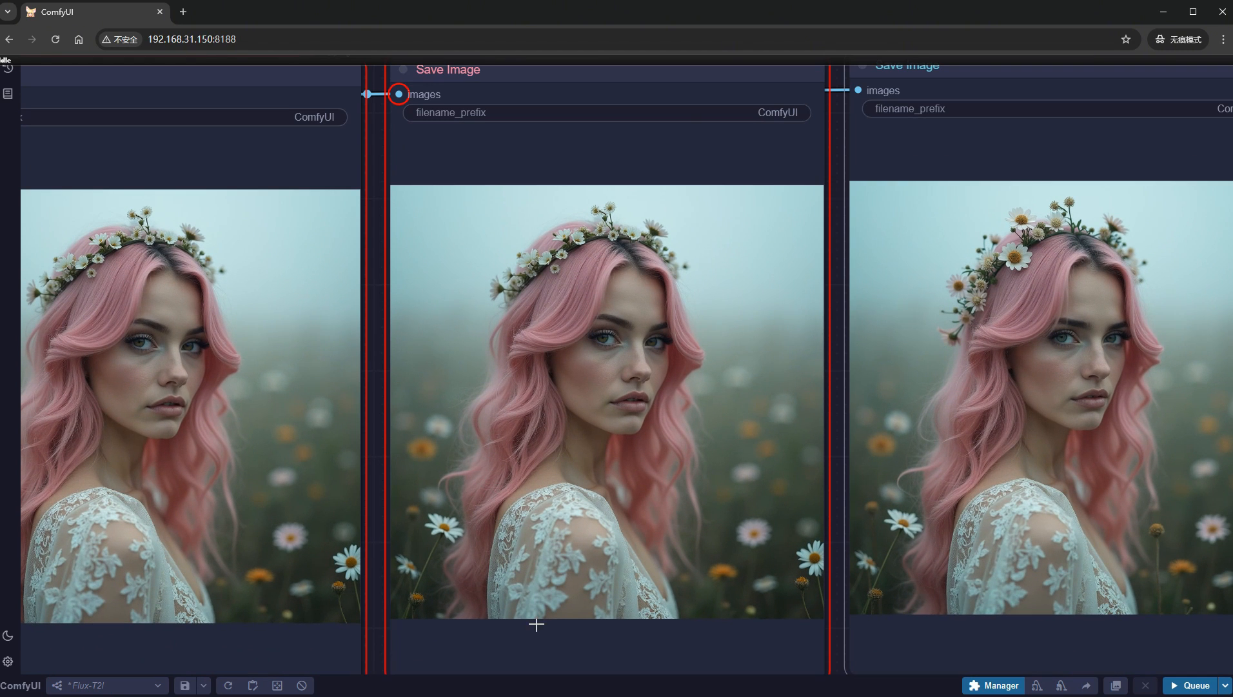
{"action": "scroll", "coordinate": [384, 652], "scroll_direction": "down", "scroll_amount": 2}
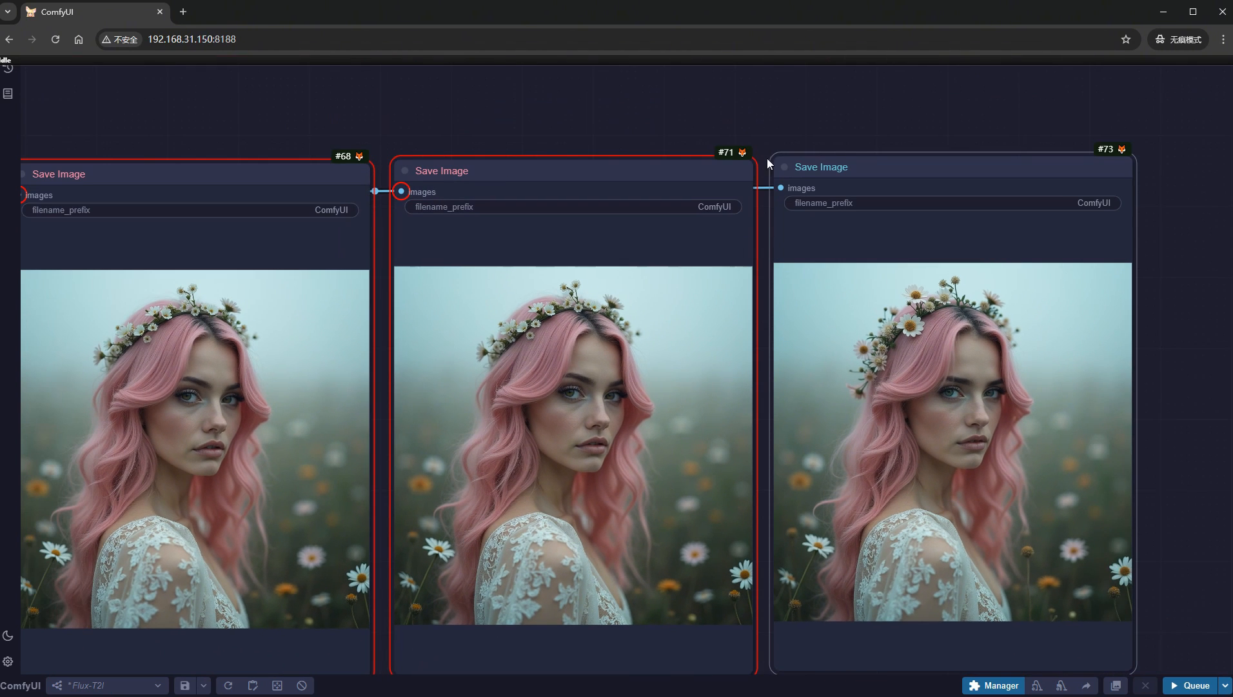
{"action": "left_click_drag", "start_coordinate": [786, 120], "coordinate": [845, 110]}
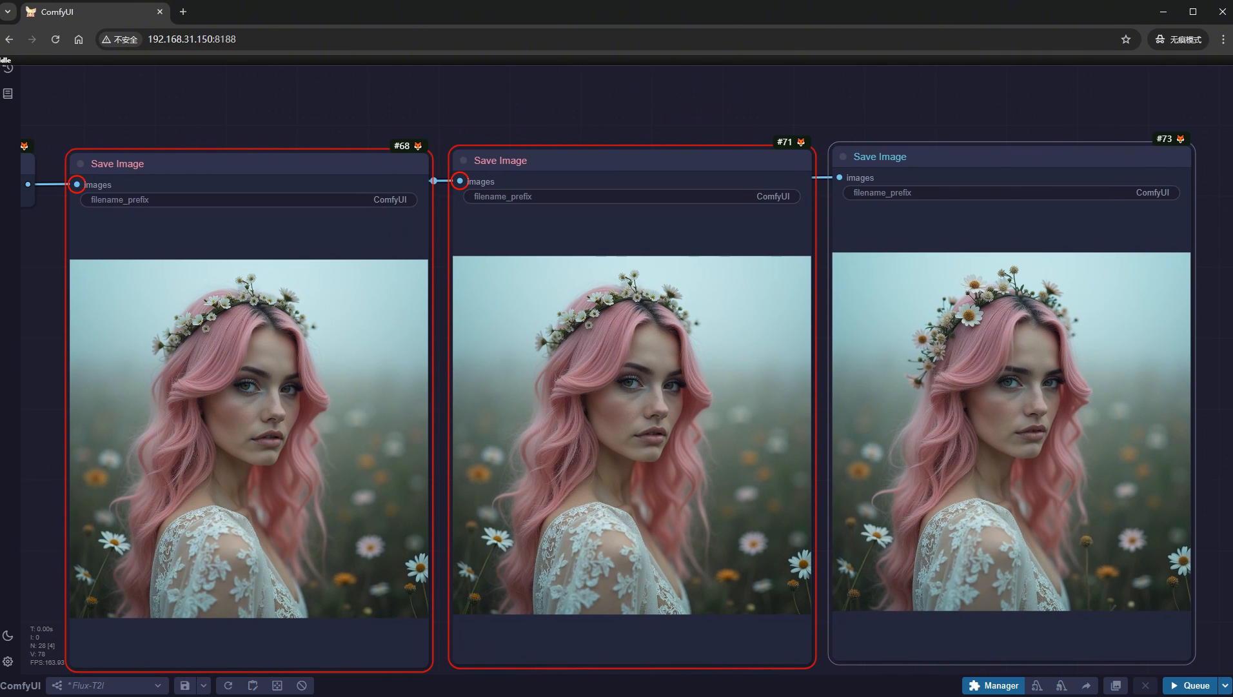
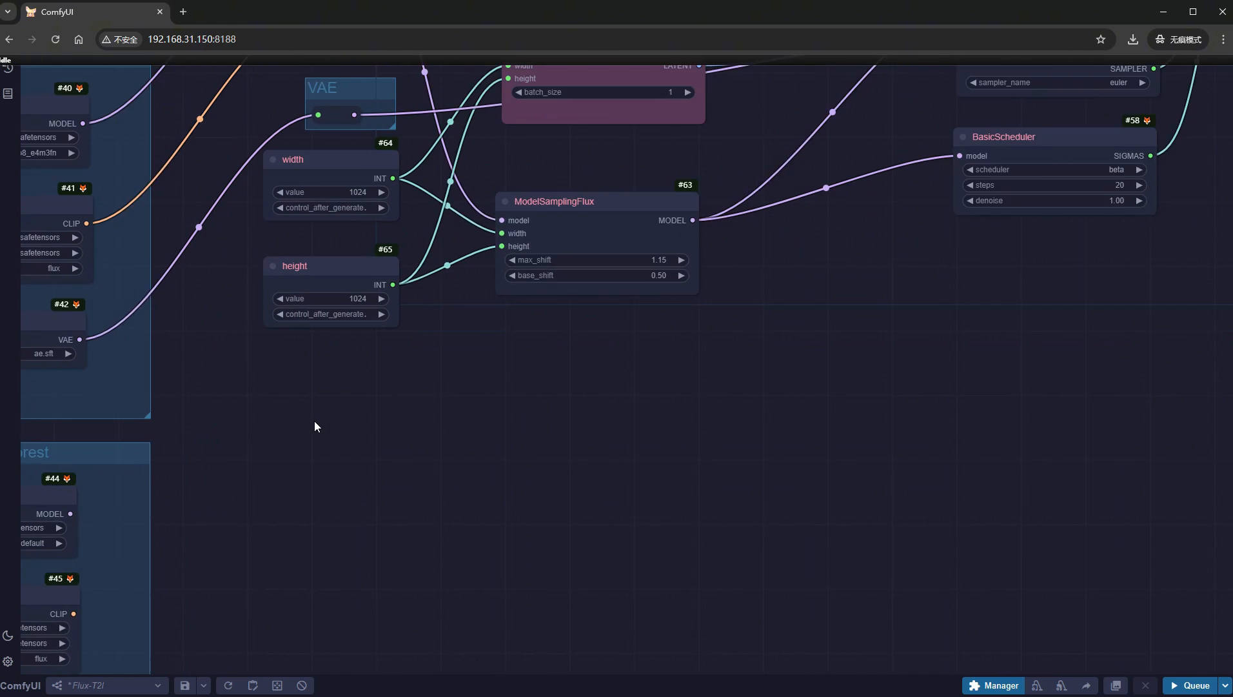
- Add a LoraLoaderModelOnly node in the empty canvas area below the height node
{"action": "double_click", "coordinate": [314, 420]}
{"action": "type", "text": "lora"}
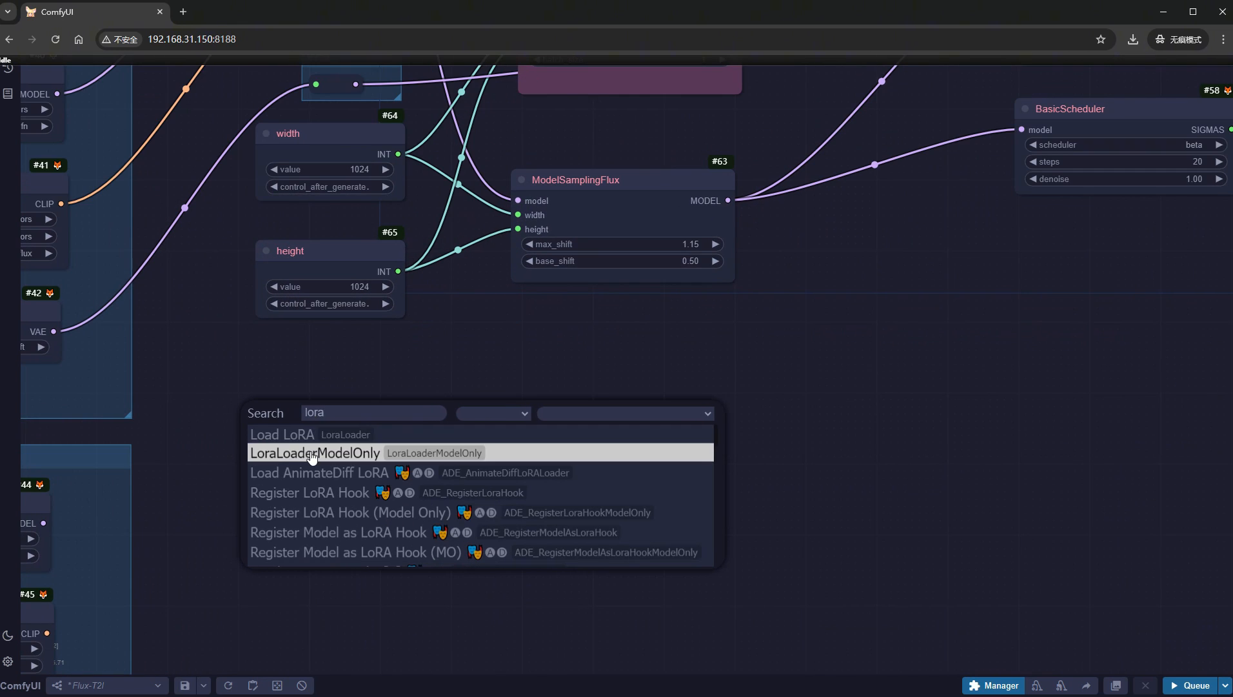
{"action": "left_click", "coordinate": [310, 453]}
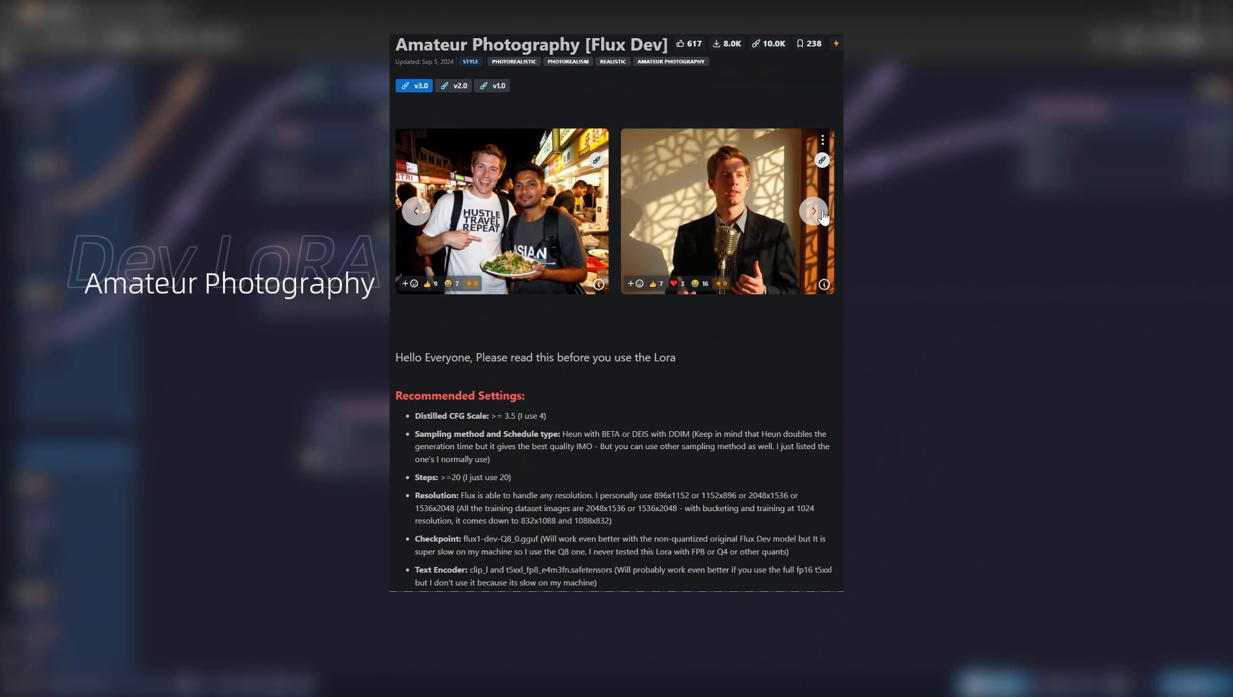
- Look through the sample images and recommended settings on the Amateur Photography [Flux Dev] LoRA page
{"action": "left_click", "coordinate": [810, 214]}
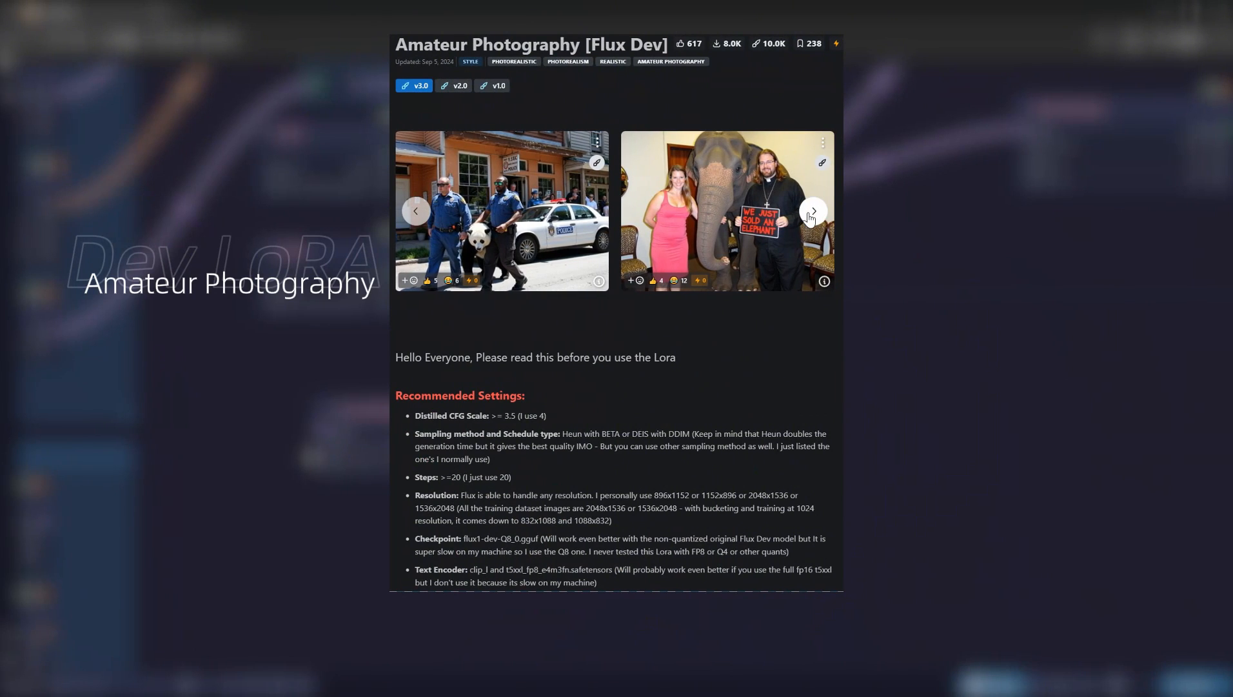
{"action": "left_click", "coordinate": [813, 213]}
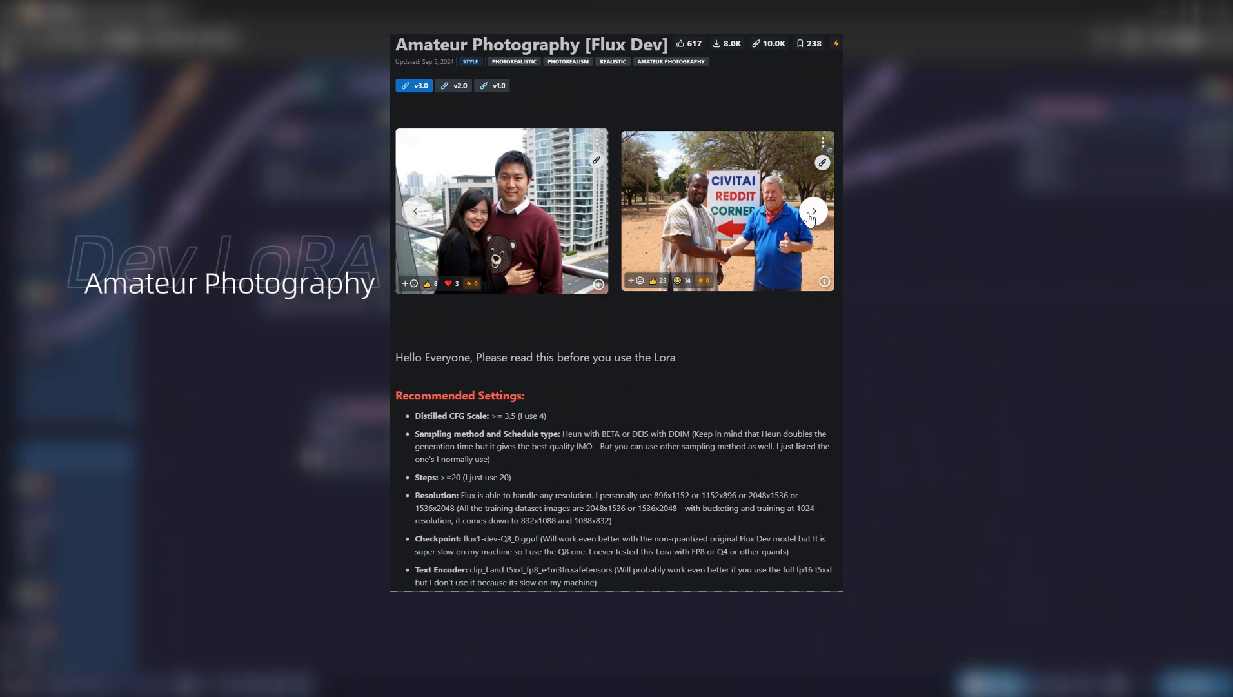
{"action": "left_click", "coordinate": [813, 213]}
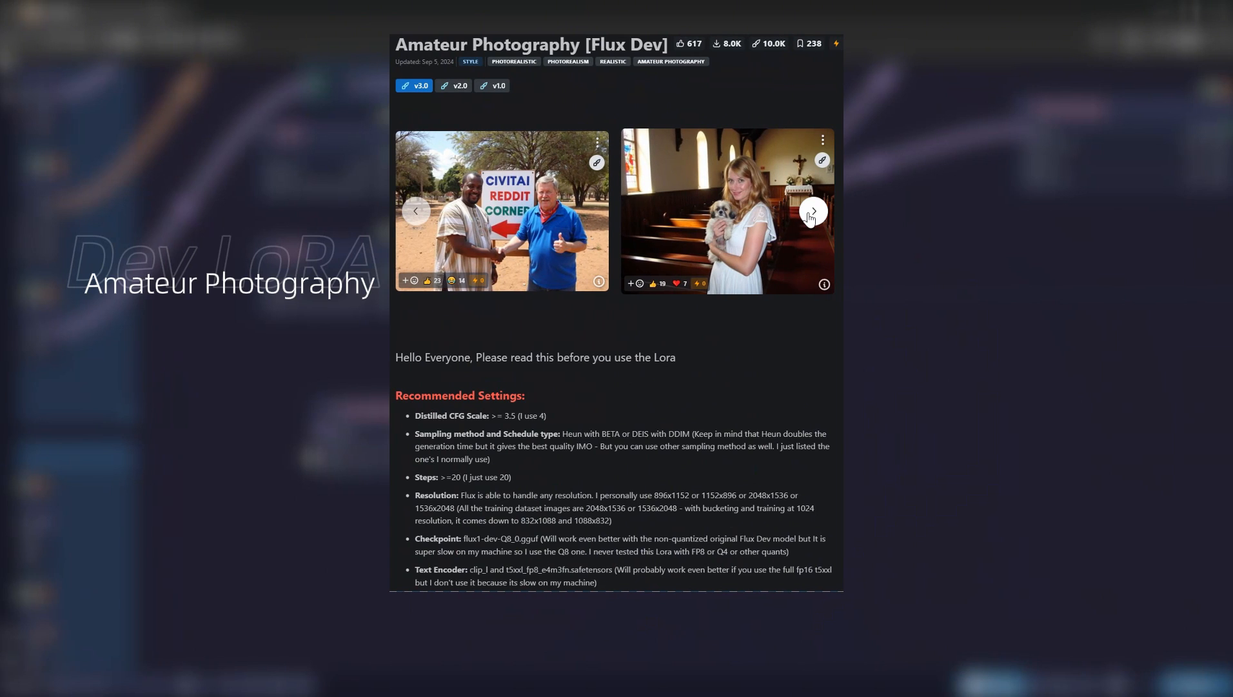
{"action": "left_click", "coordinate": [812, 213]}
{"action": "left_click", "coordinate": [812, 213]}
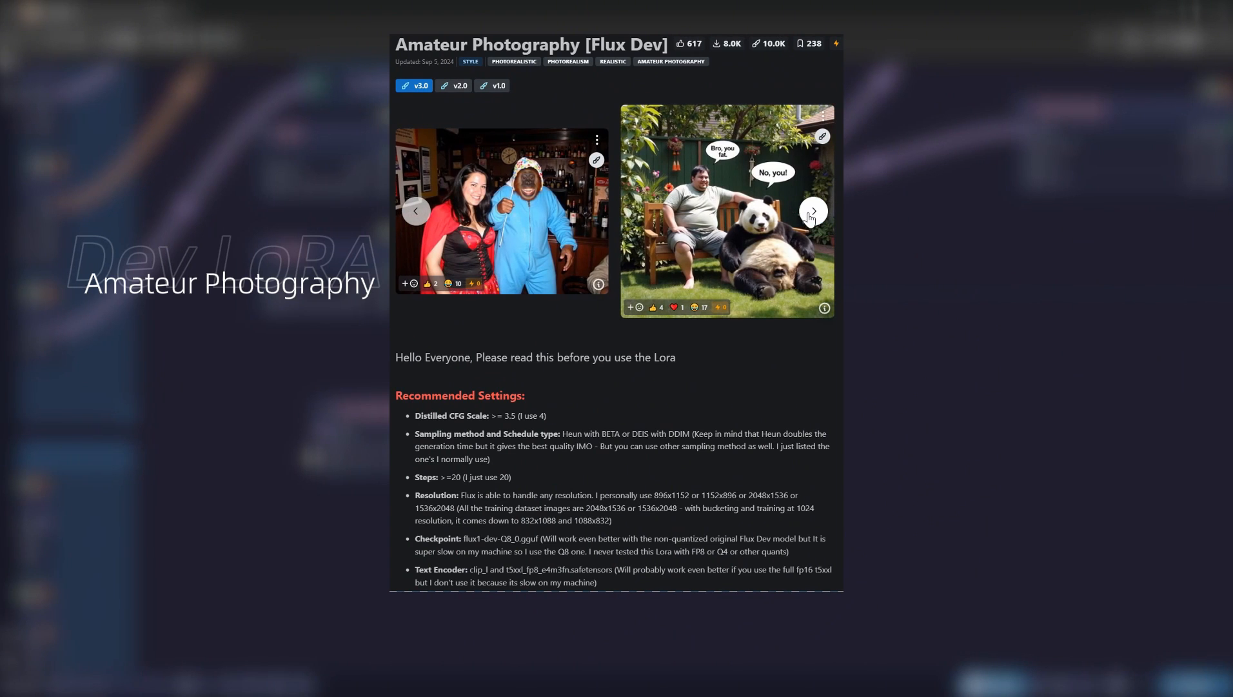
{"action": "left_click", "coordinate": [812, 213]}
{"action": "left_click", "coordinate": [813, 213]}
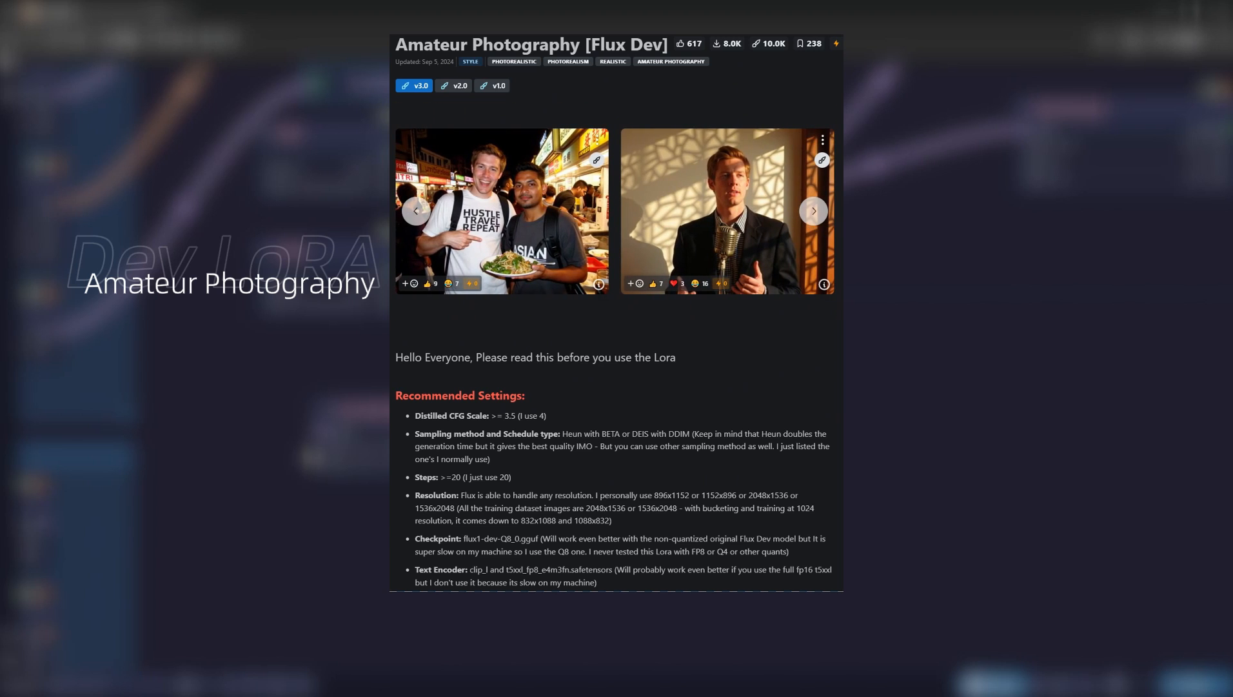
{"action": "scroll", "coordinate": [616, 310], "scroll_direction": "down", "scroll_amount": 3}
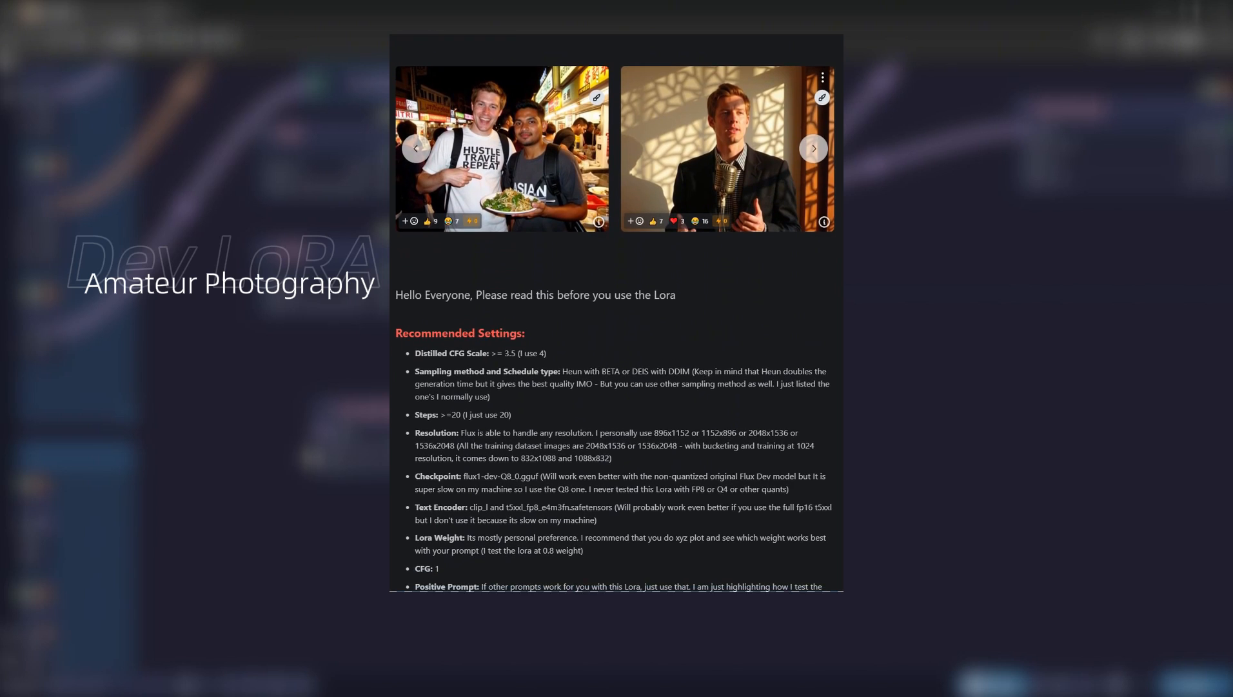
{"action": "scroll", "coordinate": [616, 310], "scroll_direction": "down", "scroll_amount": 1}
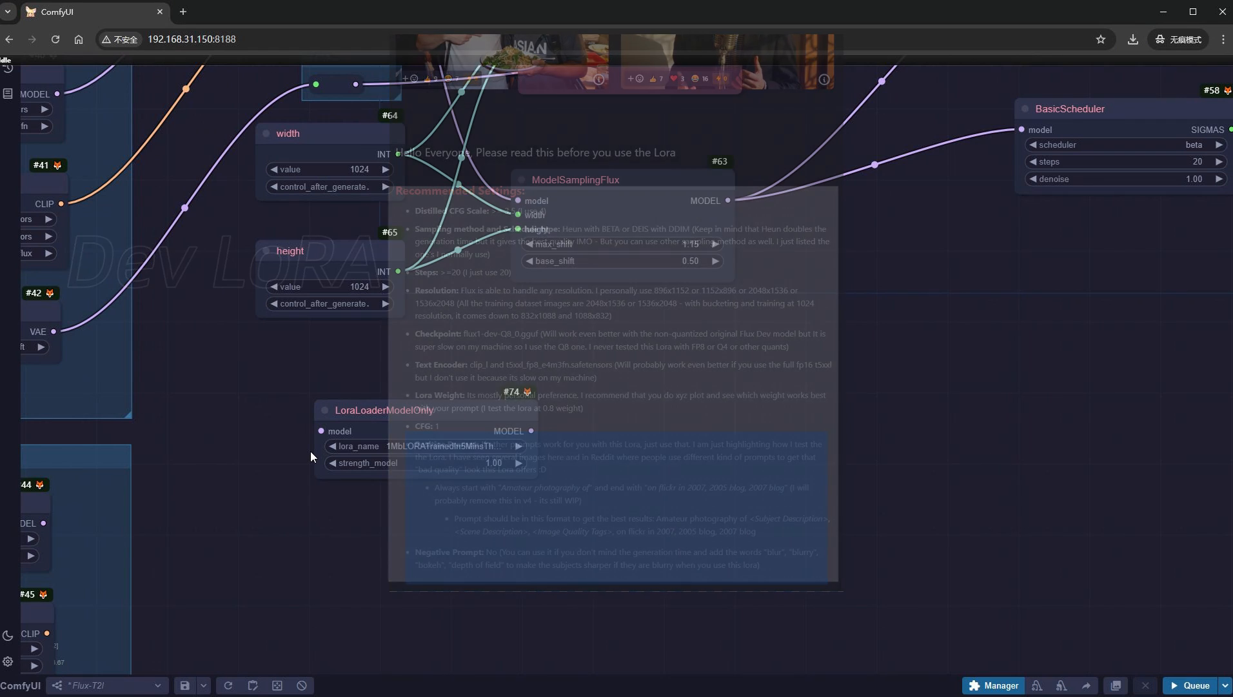
- Set the LoraLoaderModelOnly node's lora_name to flux\amateurphoto-v3.5-000052.safetensors and strength_model to 0.8
{"action": "left_click", "coordinate": [376, 447]}
{"action": "type", "text": "flux"}
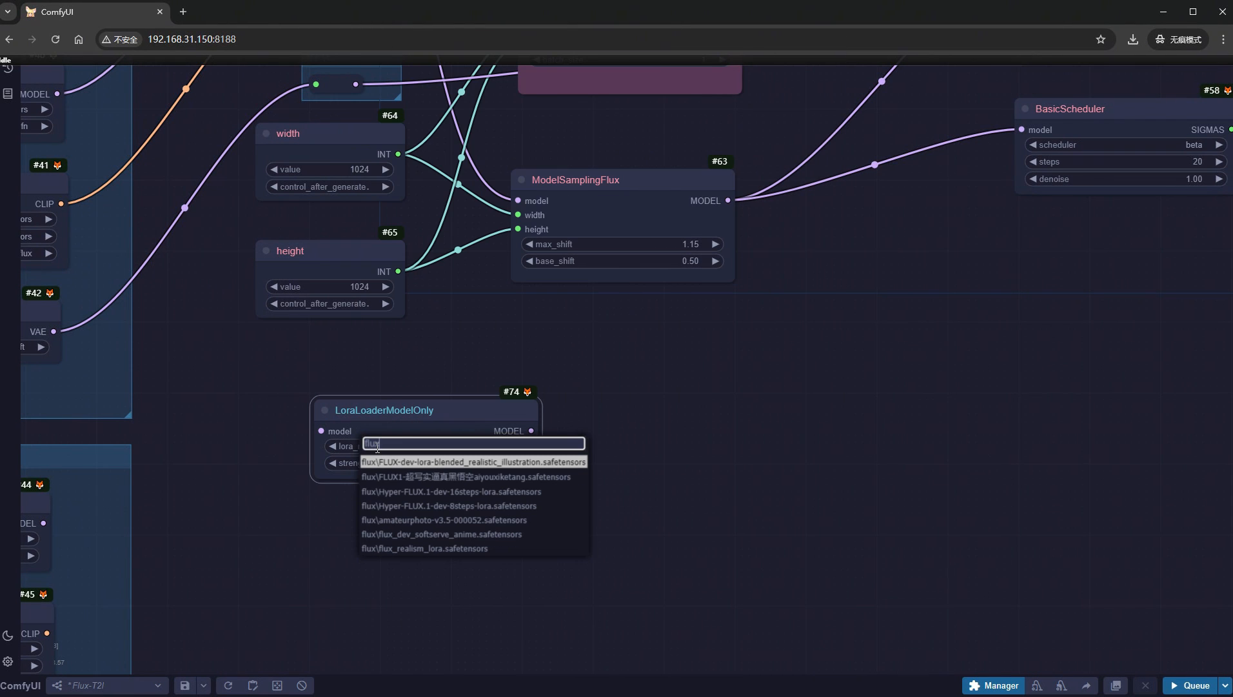
{"action": "left_click", "coordinate": [414, 516]}
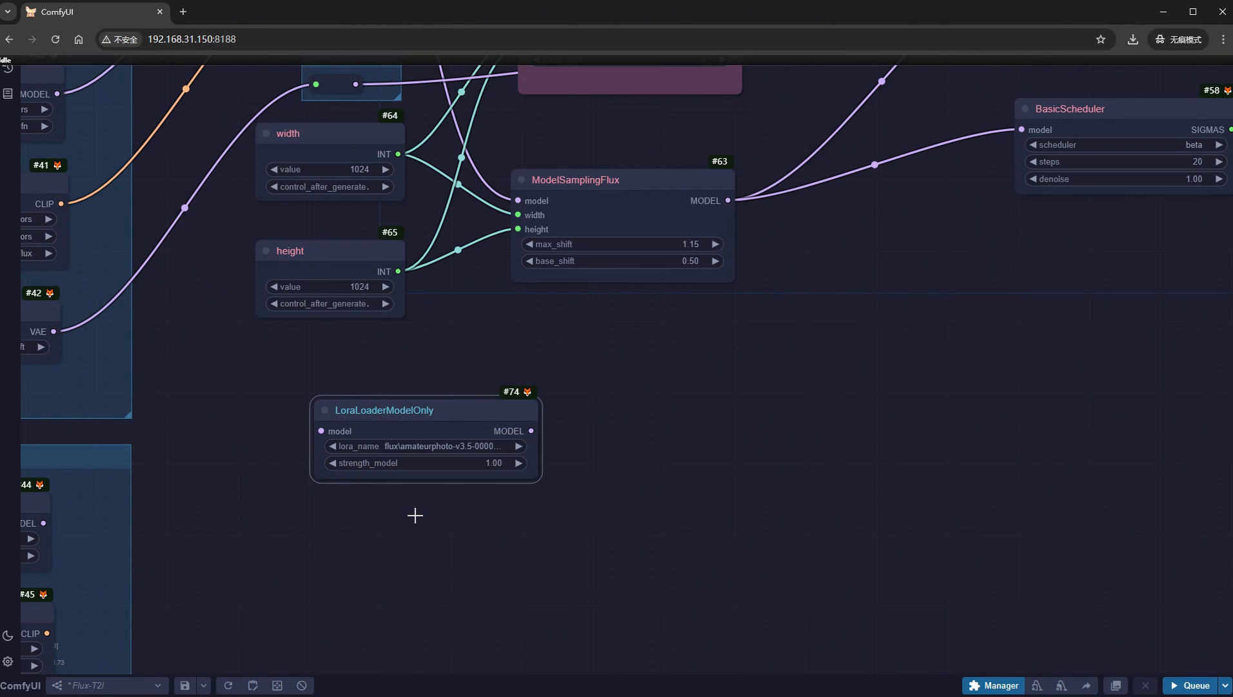
{"action": "left_click", "coordinate": [443, 463]}
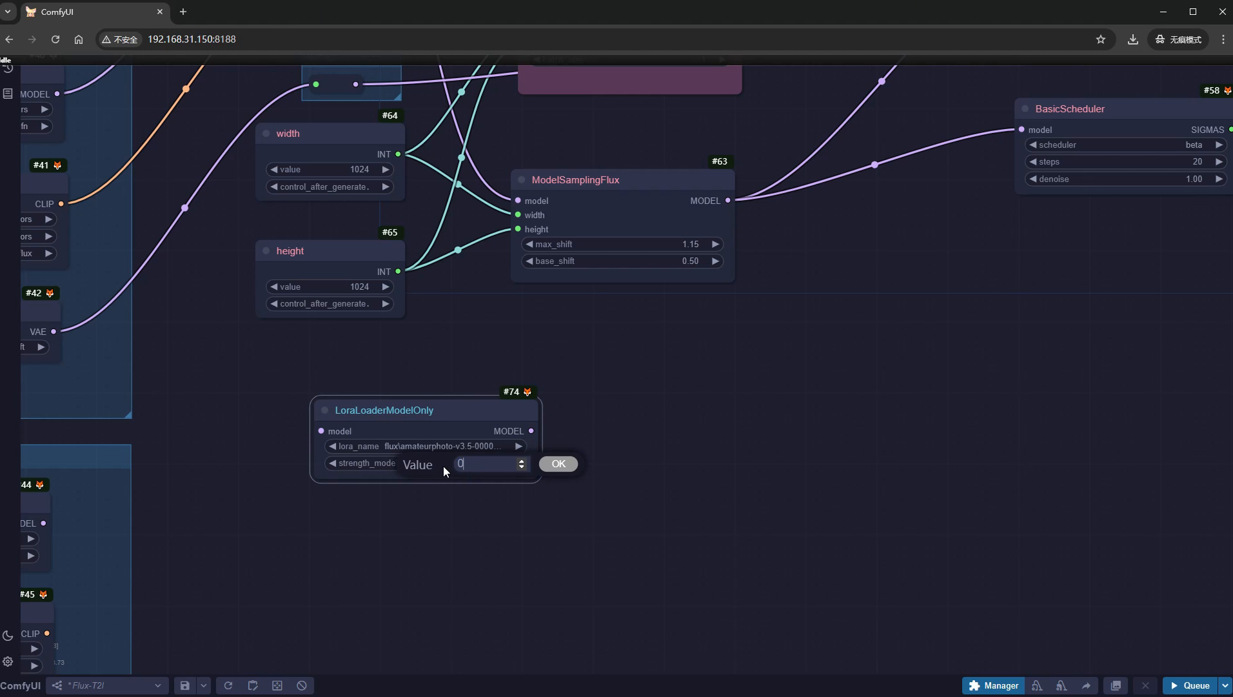
{"action": "type", "text": "0.8"}
{"action": "key", "text": "Escape"}
- Route the Model group's output through the LoraLoaderModelOnly node into ModelSamplingFlux's model input
{"action": "scroll", "coordinate": [443, 465], "scroll_direction": "down", "scroll_amount": 5}
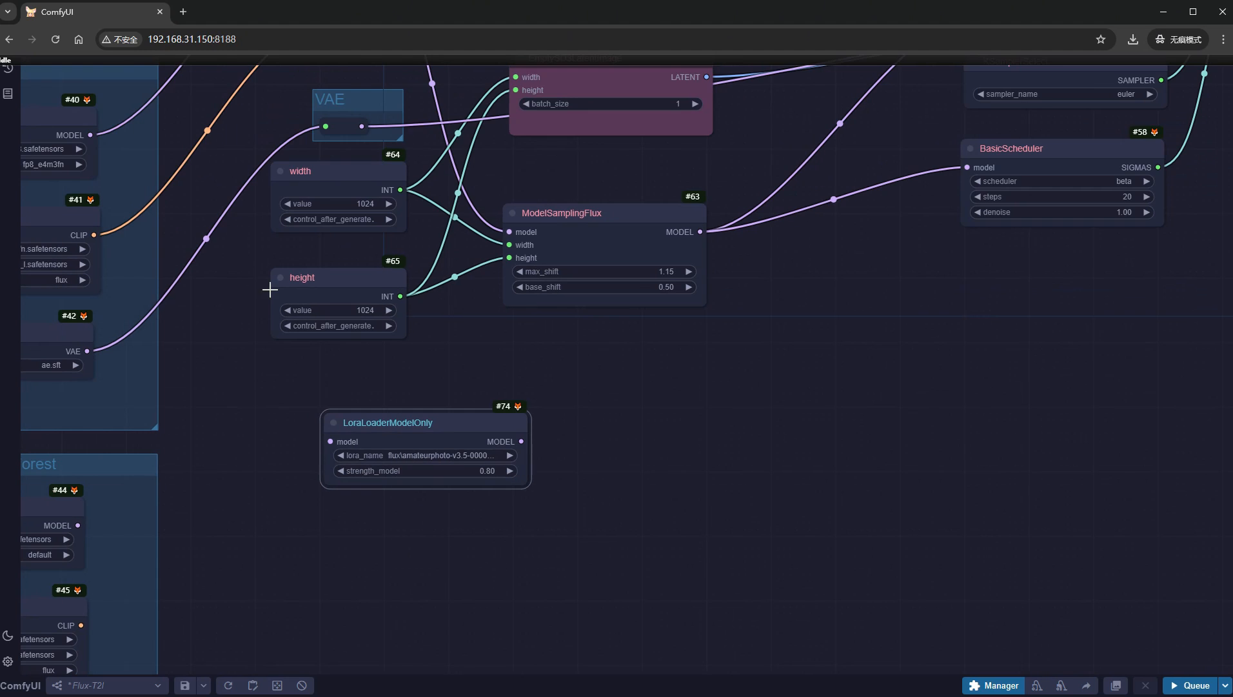
{"action": "left_click_drag", "start_coordinate": [390, 262], "coordinate": [317, 376]}
{"action": "left_click_drag", "start_coordinate": [272, 151], "coordinate": [273, 482]}
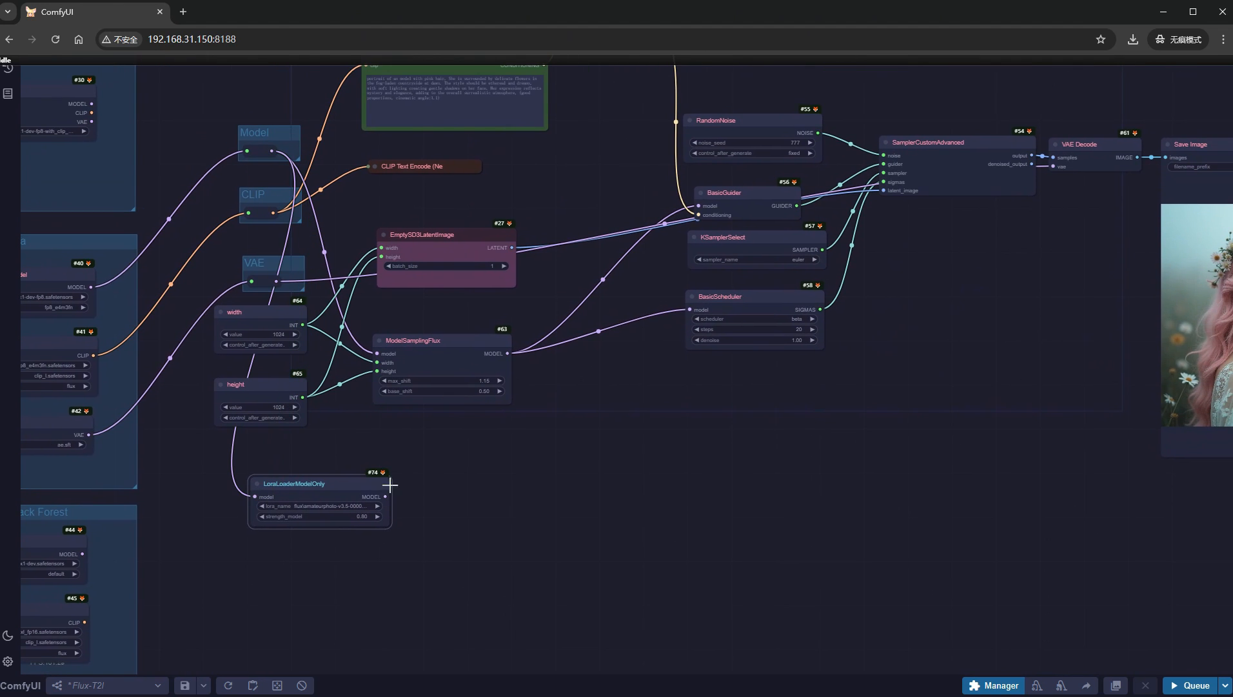
{"action": "left_click_drag", "start_coordinate": [386, 497], "coordinate": [375, 354]}
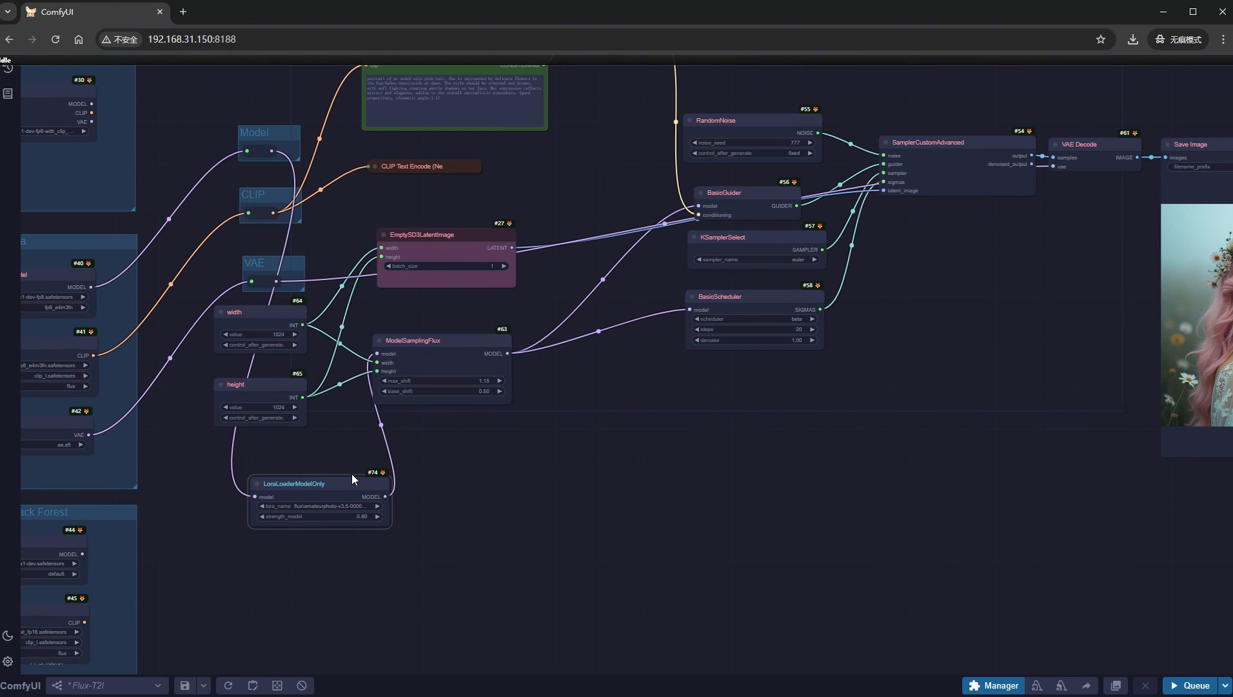
- Set the width node's value to 2048 and the height node's value to 1536
{"action": "scroll", "coordinate": [253, 330], "scroll_direction": "up", "scroll_amount": 5}
{"action": "left_click", "coordinate": [256, 334]}
{"action": "left_click", "coordinate": [259, 340]}
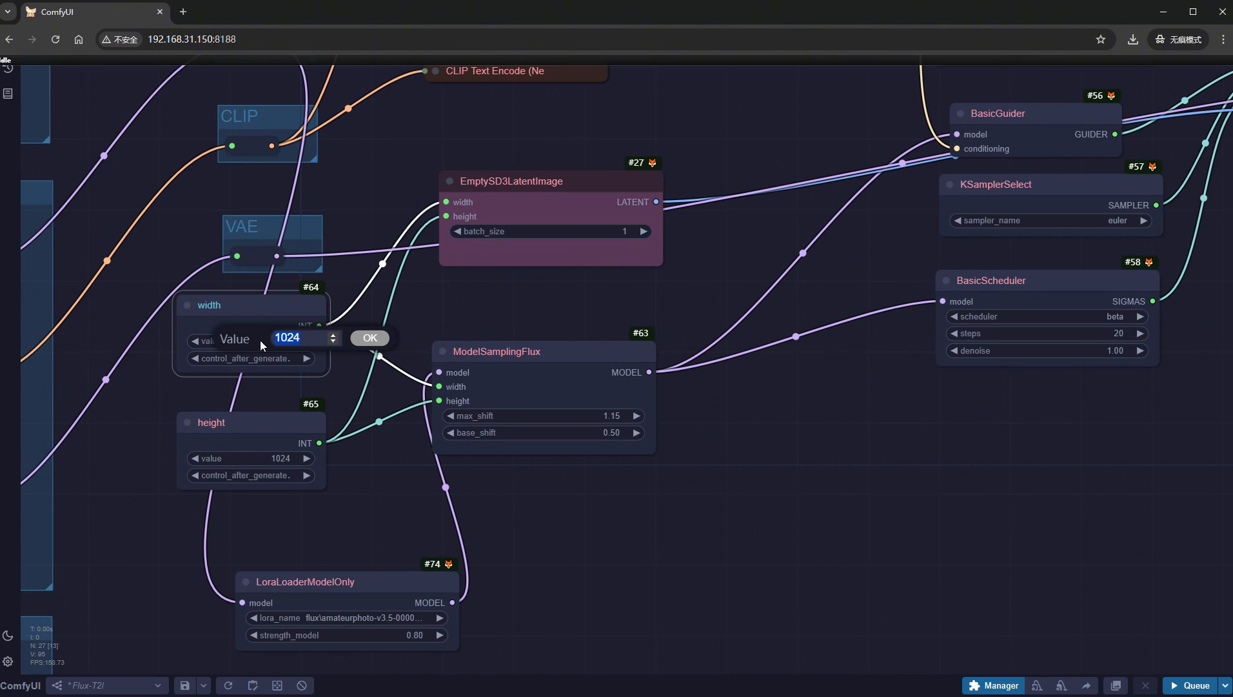
{"action": "type", "text": "2048"}
{"action": "key", "text": "Return"}
{"action": "left_click", "coordinate": [267, 458]}
{"action": "left_click", "coordinate": [267, 458]}
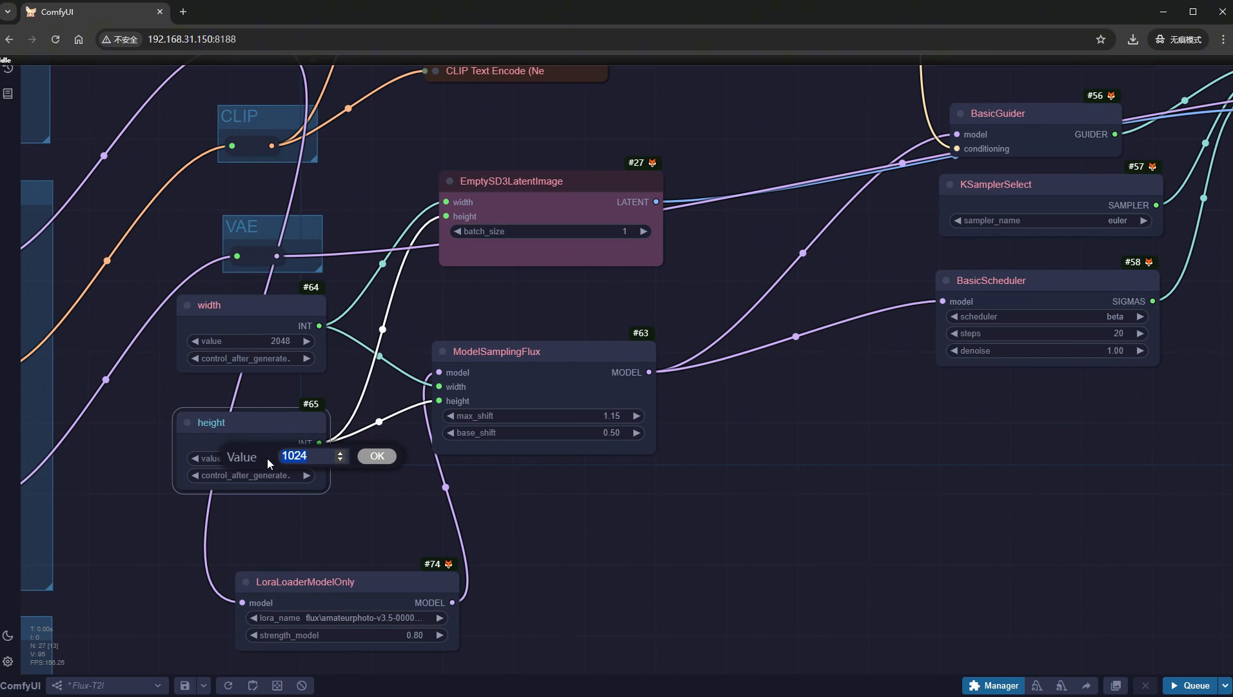
{"action": "type", "text": "1536"}
{"action": "key", "text": "Return"}
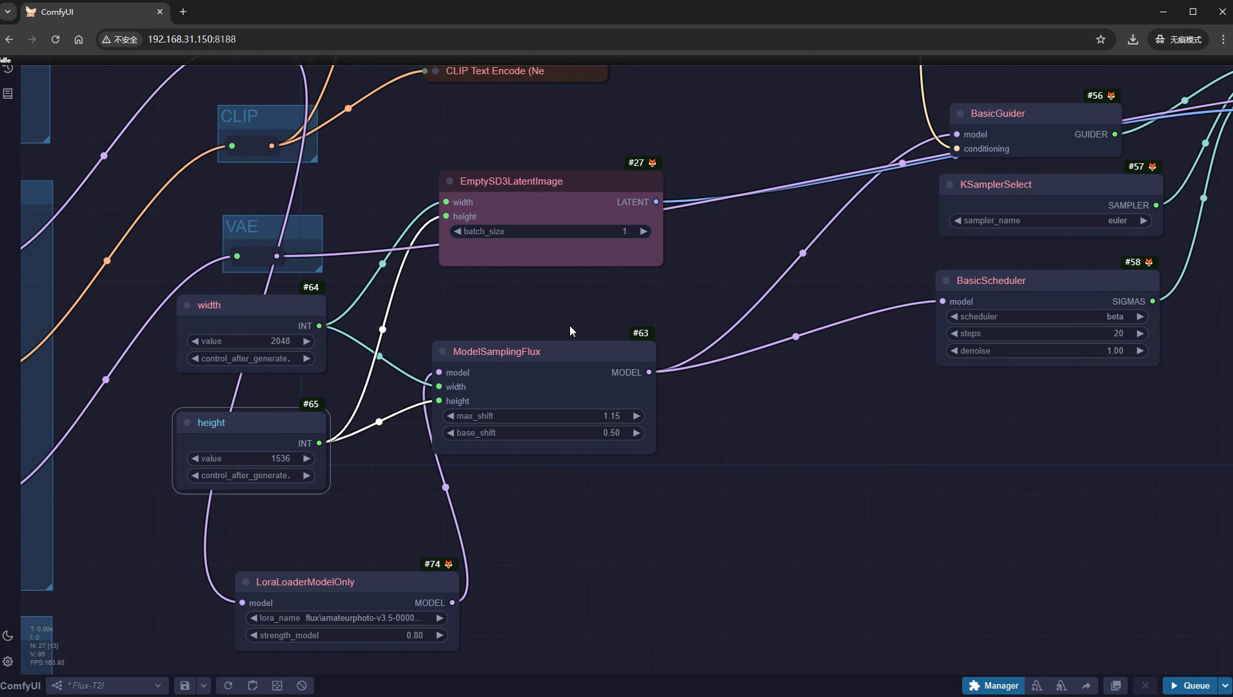
- Replace the positive prompt with the pasted description of girls at market food stalls, ending in "on flickr in 2007, 2005 blog, 2007 blog"
{"action": "left_click_drag", "start_coordinate": [739, 150], "coordinate": [627, 566]}
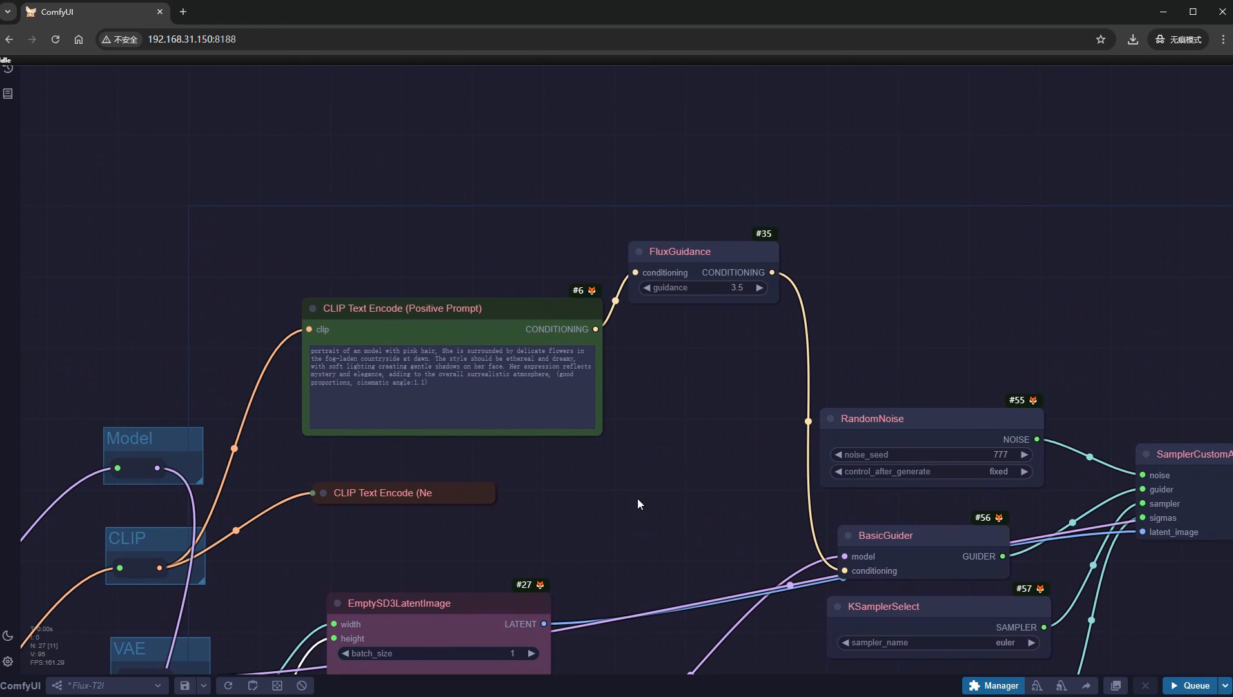
{"action": "scroll", "coordinate": [288, 336], "scroll_direction": "up", "scroll_amount": 5}
{"action": "left_click", "coordinate": [458, 392]}
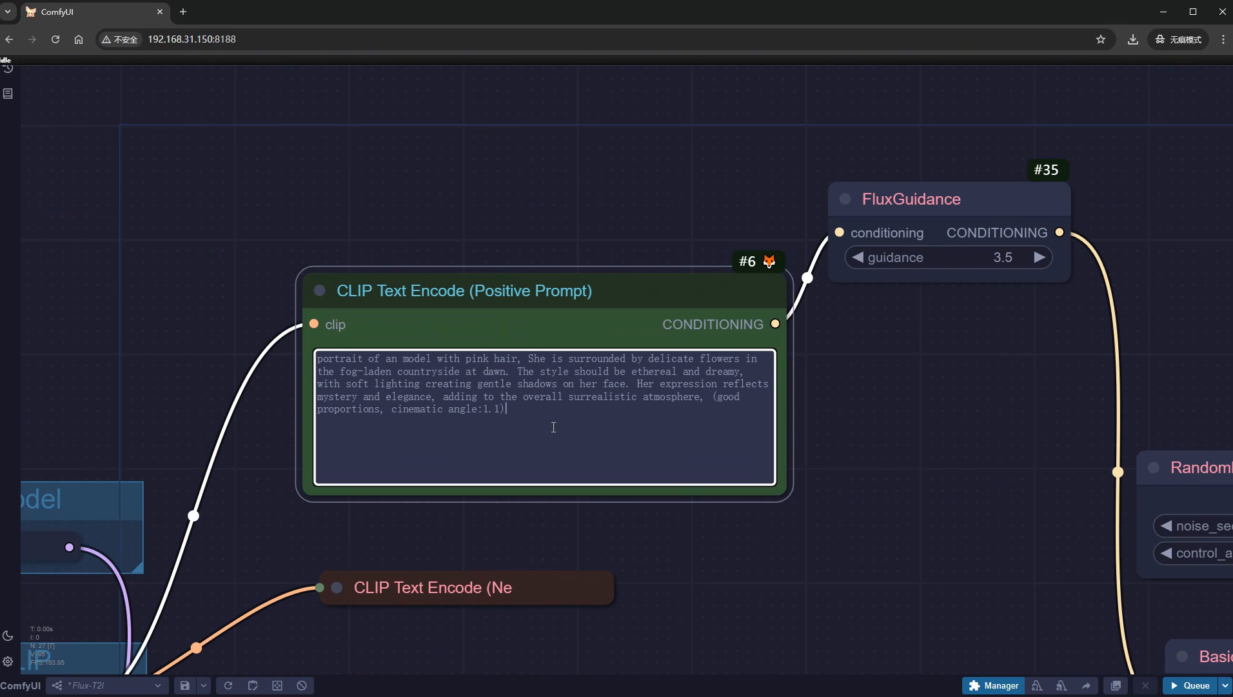
{"action": "key", "text": "ctrl+a"}
{"action": "key", "text": "ctrl+v"}
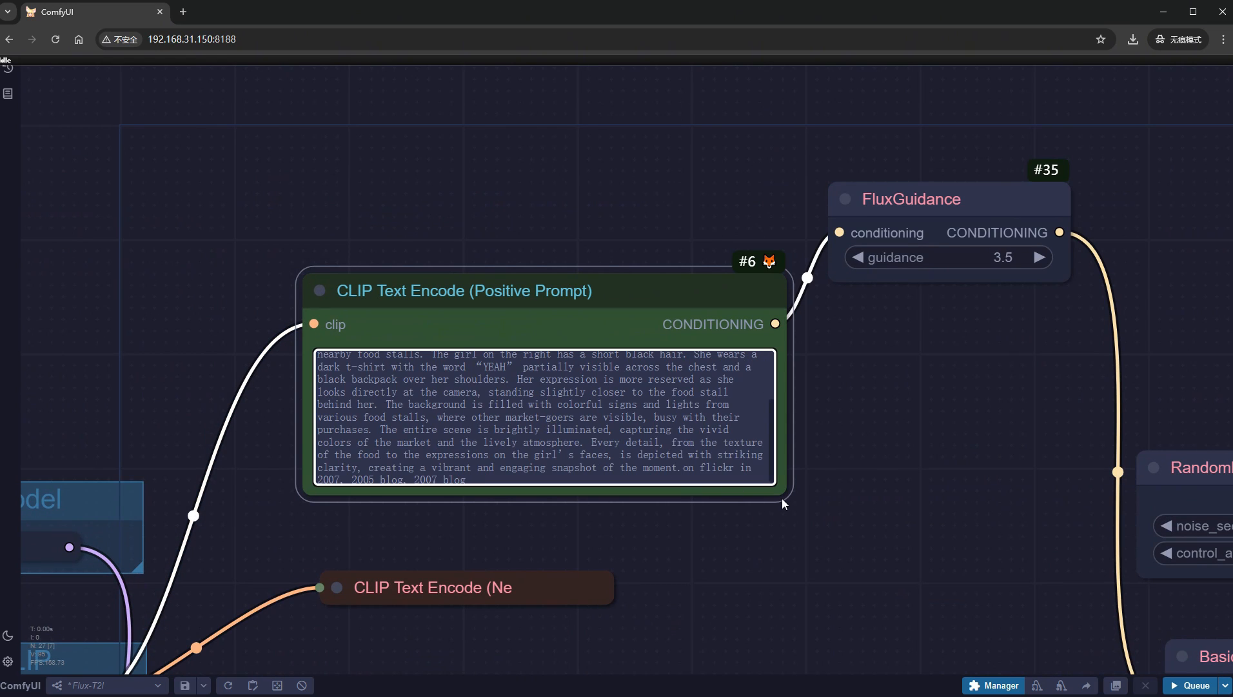
- Duplicate ModelSamplingFlux, the sampling nodes, VAE Decode and Save Image while keeping their incoming connections
{"action": "scroll", "coordinate": [781, 498], "scroll_direction": "down", "scroll_amount": 13}
{"action": "left_click_drag", "start_coordinate": [840, 646], "coordinate": [424, 418]}
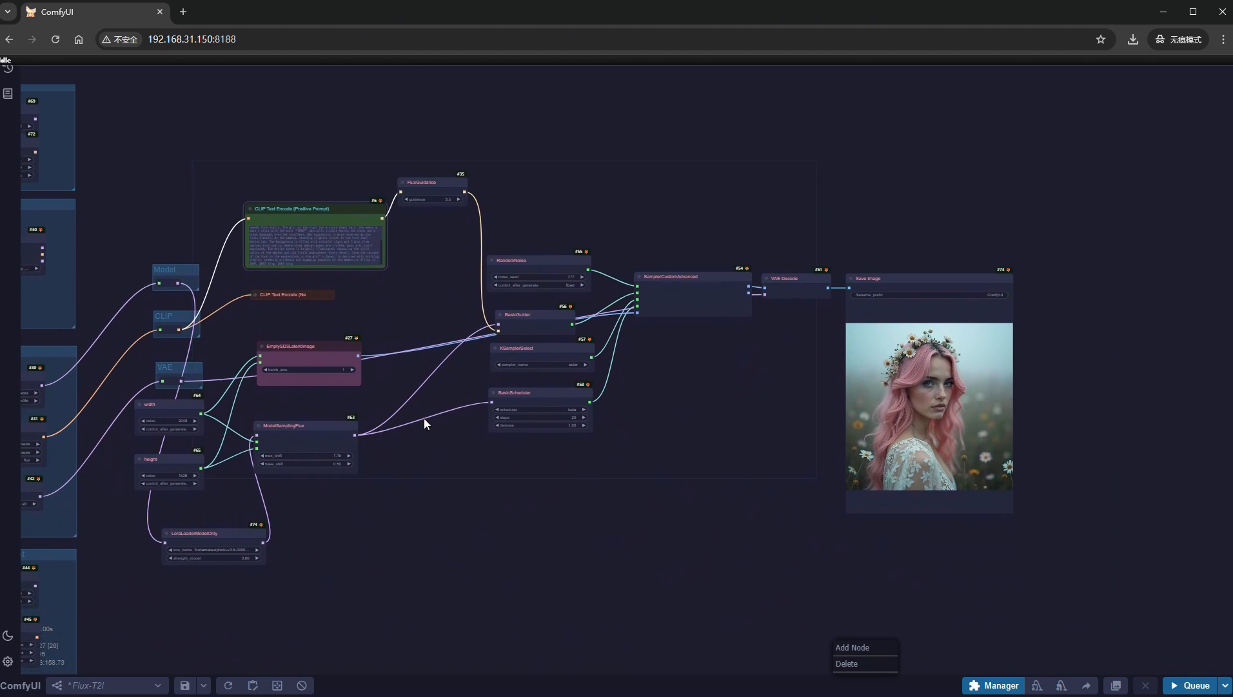
{"action": "left_click_drag", "start_coordinate": [996, 574], "coordinate": [436, 253]}
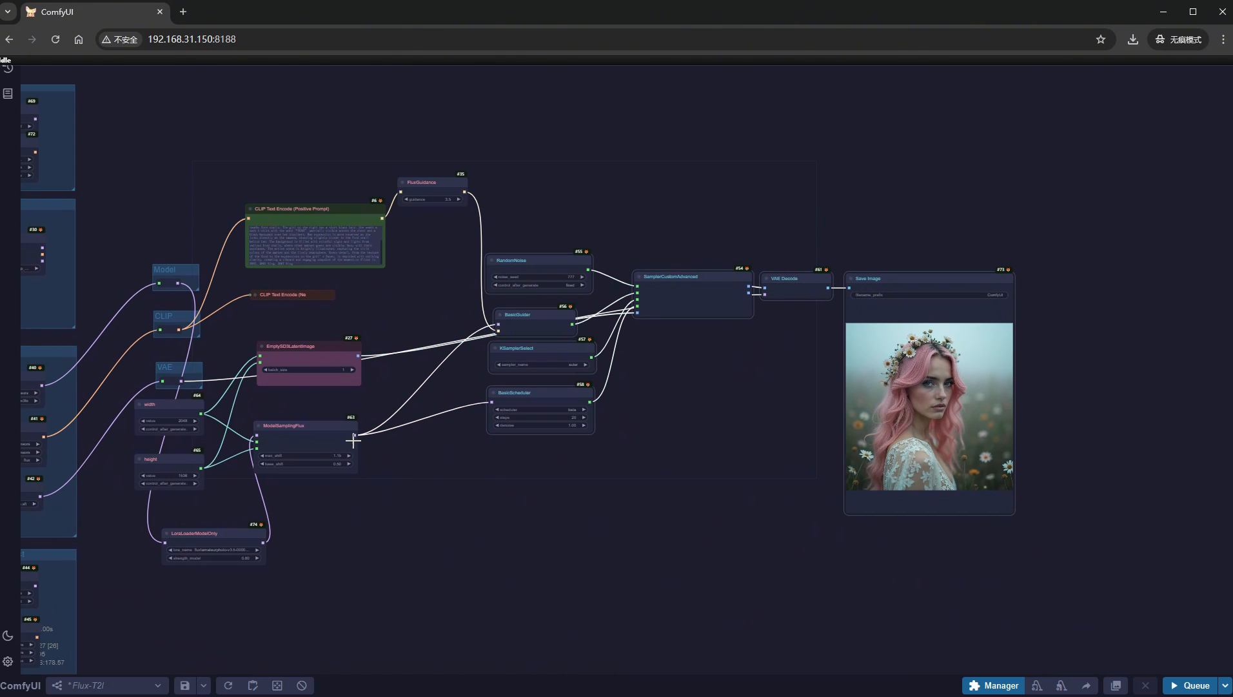
{"action": "left_click", "coordinate": [326, 432], "text": "shift"}
{"action": "left_click_drag", "start_coordinate": [598, 570], "coordinate": [634, 420]}
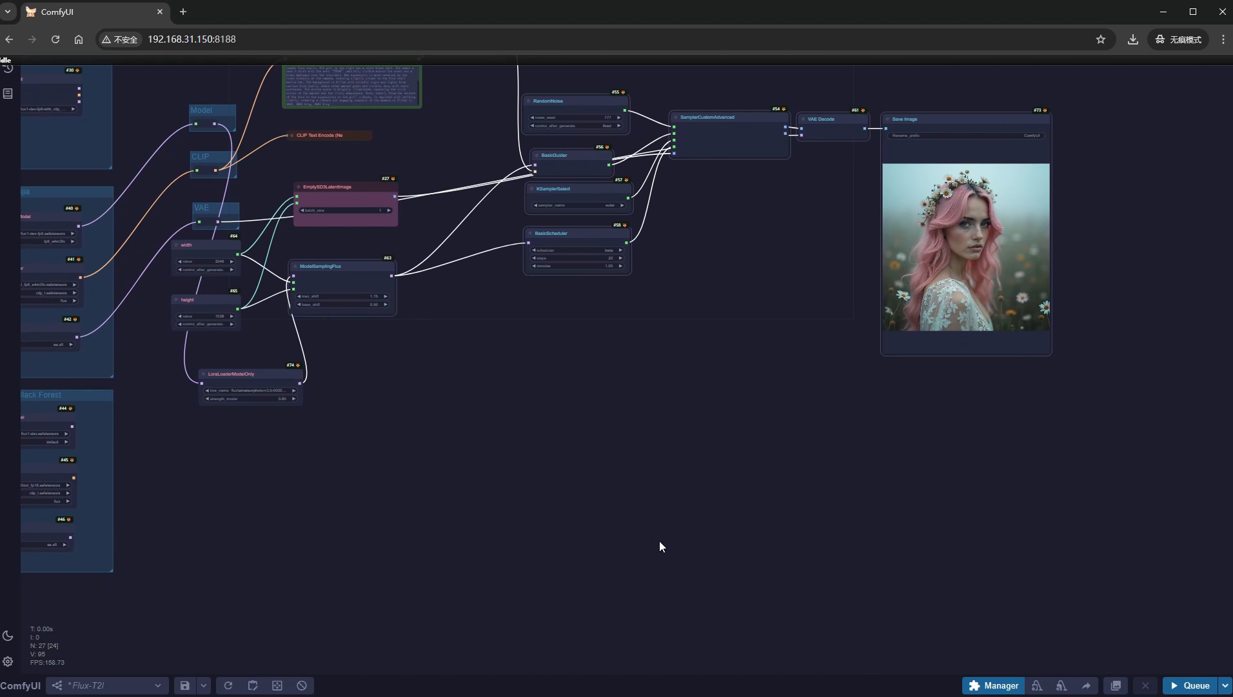
{"action": "key", "text": "ctrl+shift+v"}
- Arrange the copied nodes below the originals and connect the Model group's output directly to the copied ModelSamplingFlux, bypassing the LoRA
{"action": "left_click_drag", "start_coordinate": [1009, 589], "coordinate": [616, 384]}
{"action": "left_click_drag", "start_coordinate": [356, 556], "coordinate": [429, 487]}
{"action": "left_click_drag", "start_coordinate": [261, 378], "coordinate": [233, 393]}
{"action": "left_click_drag", "start_coordinate": [215, 123], "coordinate": [382, 481]}
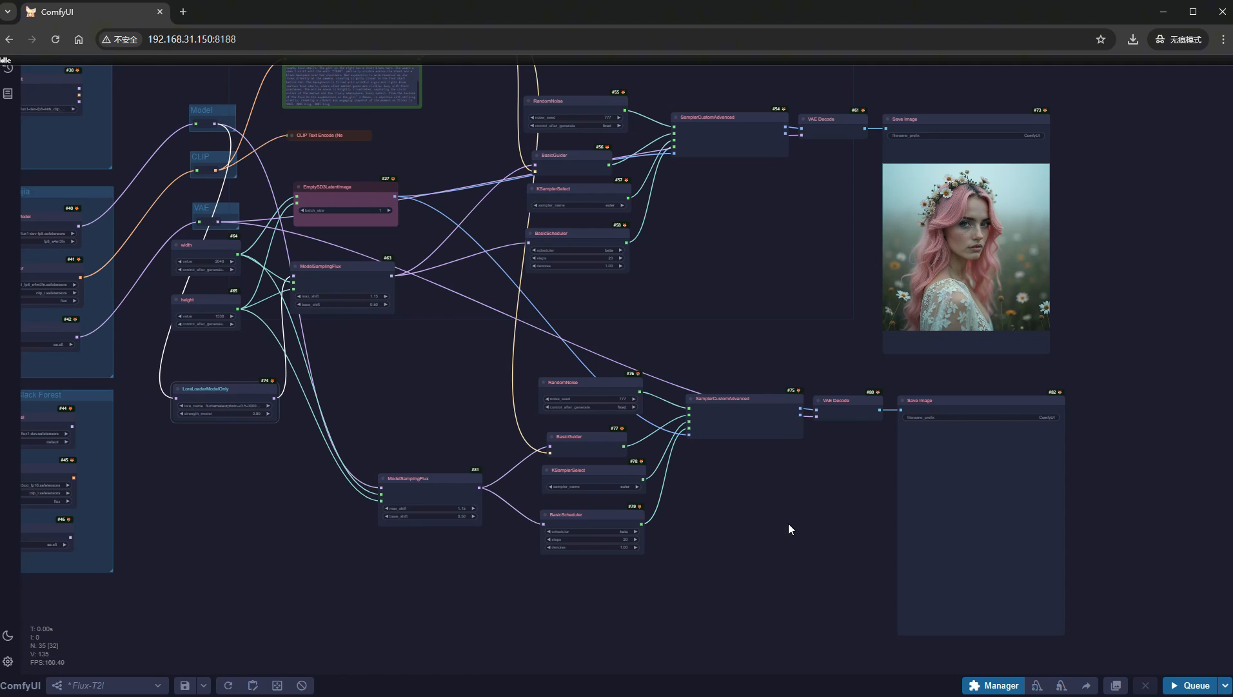
- Add a CR Simple Image Compare node beside the two Save Image nodes
{"action": "left_click_drag", "start_coordinate": [789, 523], "coordinate": [405, 547]}
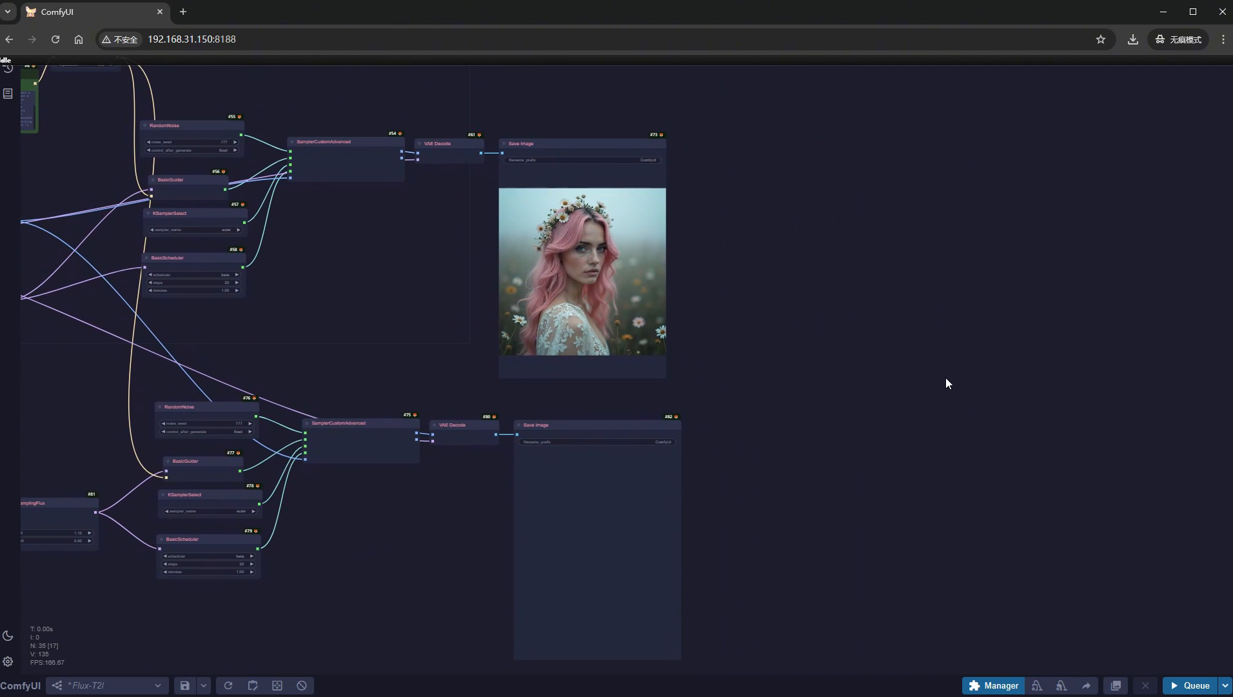
{"action": "scroll", "coordinate": [946, 382], "scroll_direction": "up", "scroll_amount": 4}
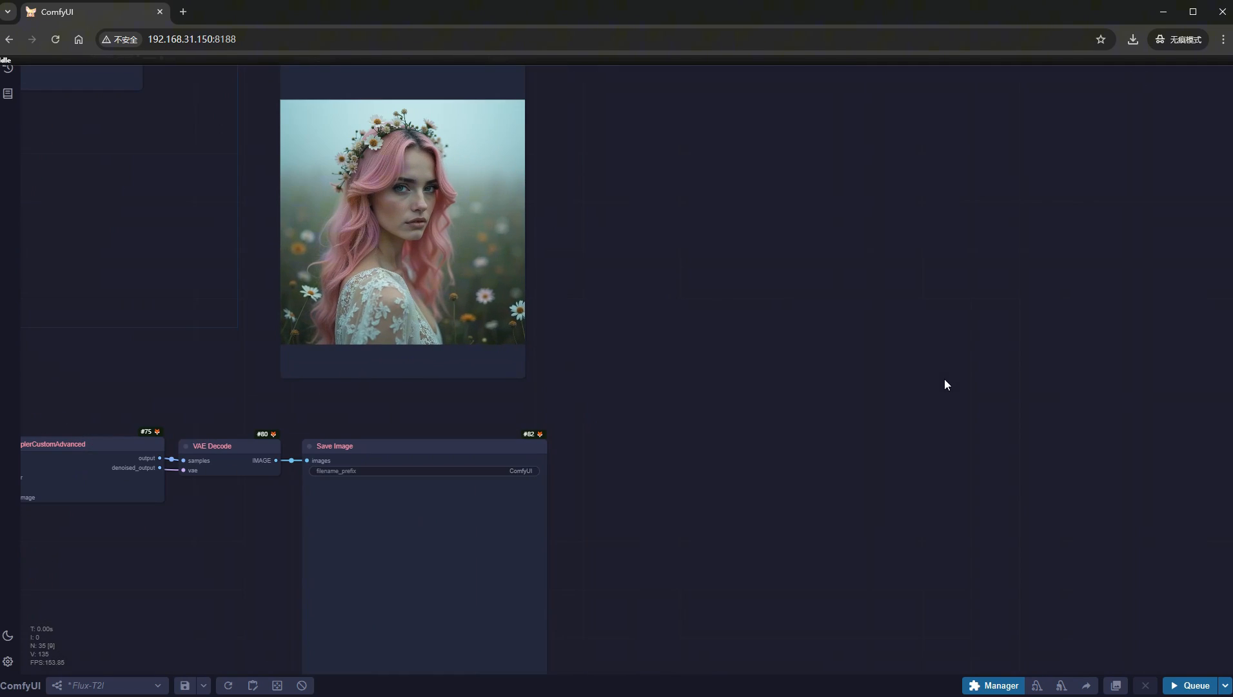
{"action": "double_click", "coordinate": [770, 343]}
{"action": "type", "text": "image comp"}
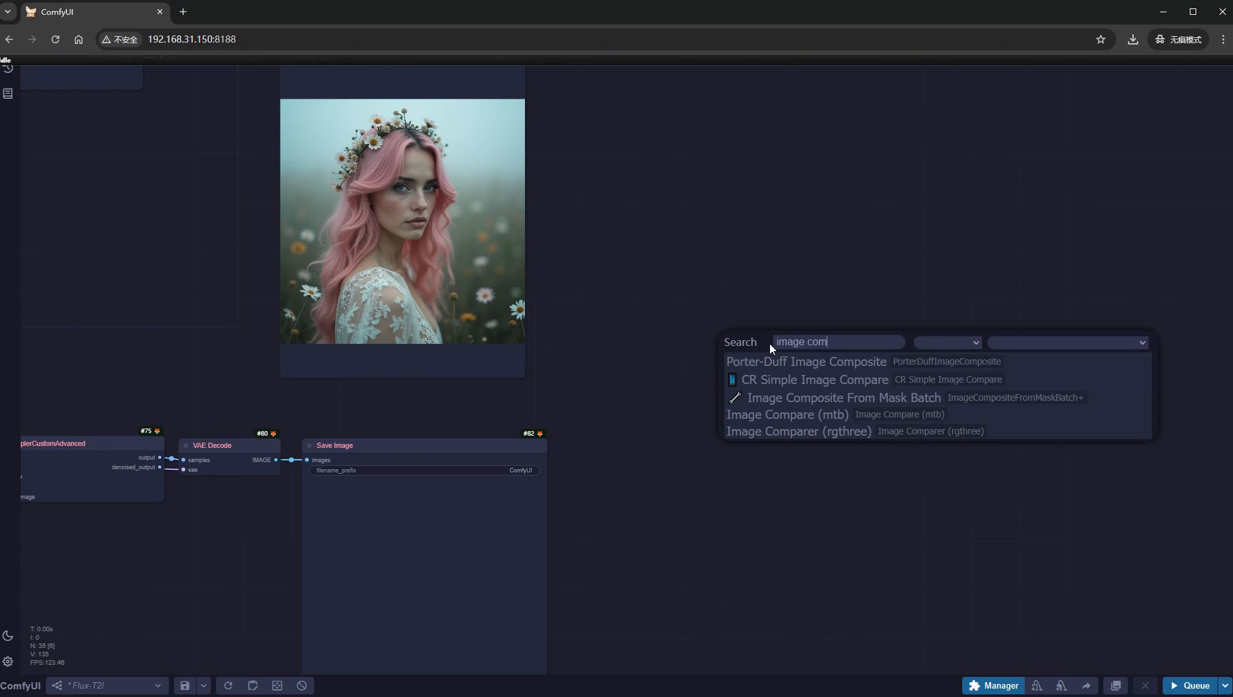
{"action": "left_click", "coordinate": [783, 379]}
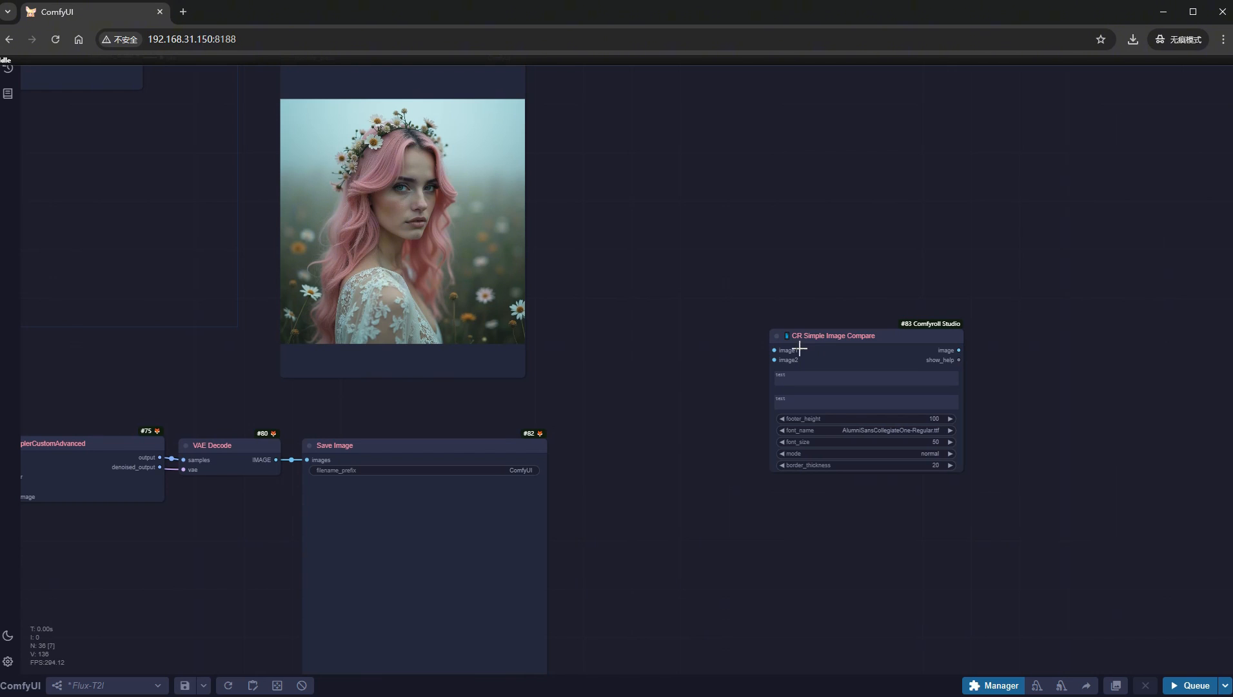
- Connect the original and copied VAE Decode outputs to the compare node's image1 and image2, and attach a new Save Image node to its image output
{"action": "scroll", "coordinate": [690, 380], "scroll_direction": "down", "scroll_amount": 3}
{"action": "left_click_drag", "start_coordinate": [421, 166], "coordinate": [754, 360]}
{"action": "left_click_drag", "start_coordinate": [379, 444], "coordinate": [708, 379]}
{"action": "scroll", "coordinate": [855, 481], "scroll_direction": "up", "scroll_amount": 4}
{"action": "left_click_drag", "start_coordinate": [800, 432], "coordinate": [960, 356]}
{"action": "left_click", "coordinate": [981, 451]}
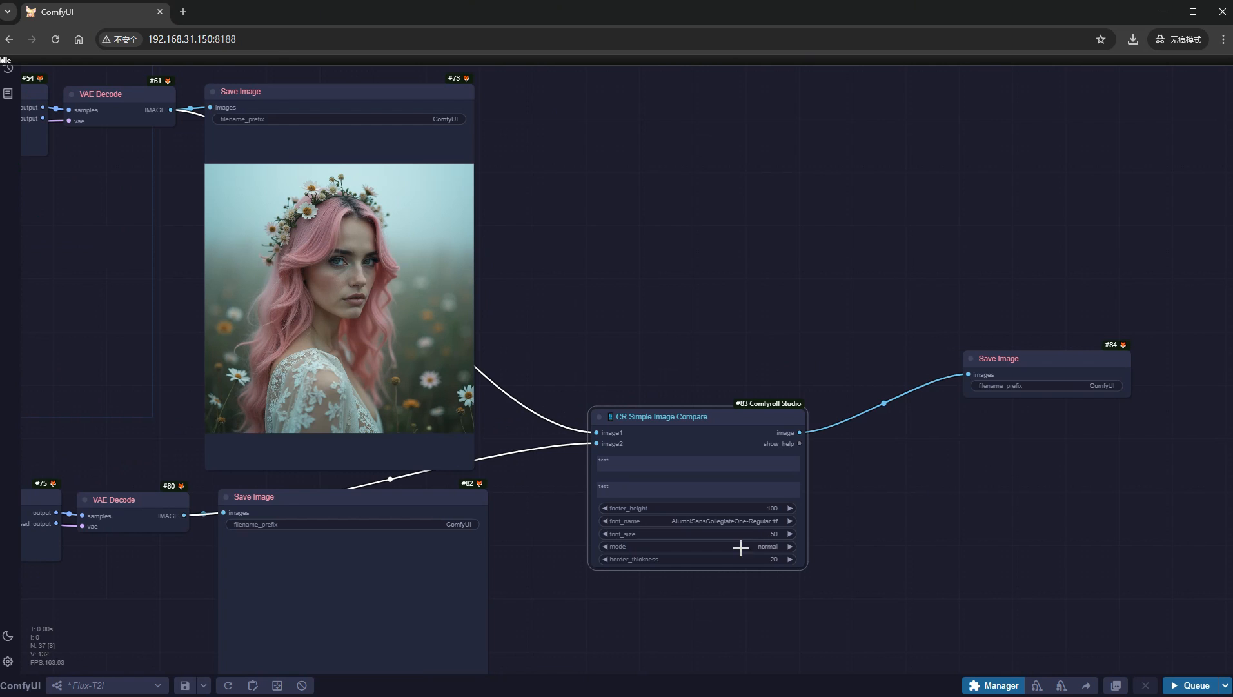
- Label the compare node's first text "with lora" and its second text "without lora"
{"action": "scroll", "coordinate": [740, 549], "scroll_direction": "up", "scroll_amount": 4}
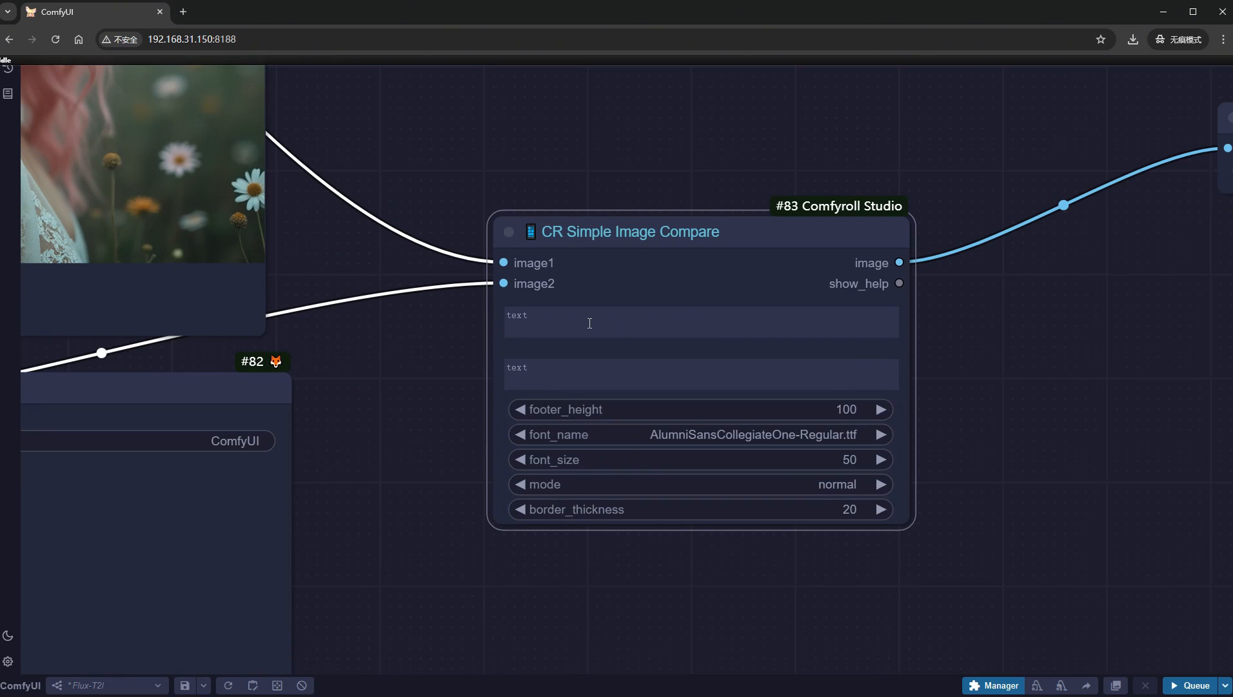
{"action": "left_click", "coordinate": [589, 322]}
{"action": "key", "text": "BackSpace"}
{"action": "key", "text": "BackSpace"}
{"action": "key", "text": "BackSpace"}
{"action": "type", "text": "with"}
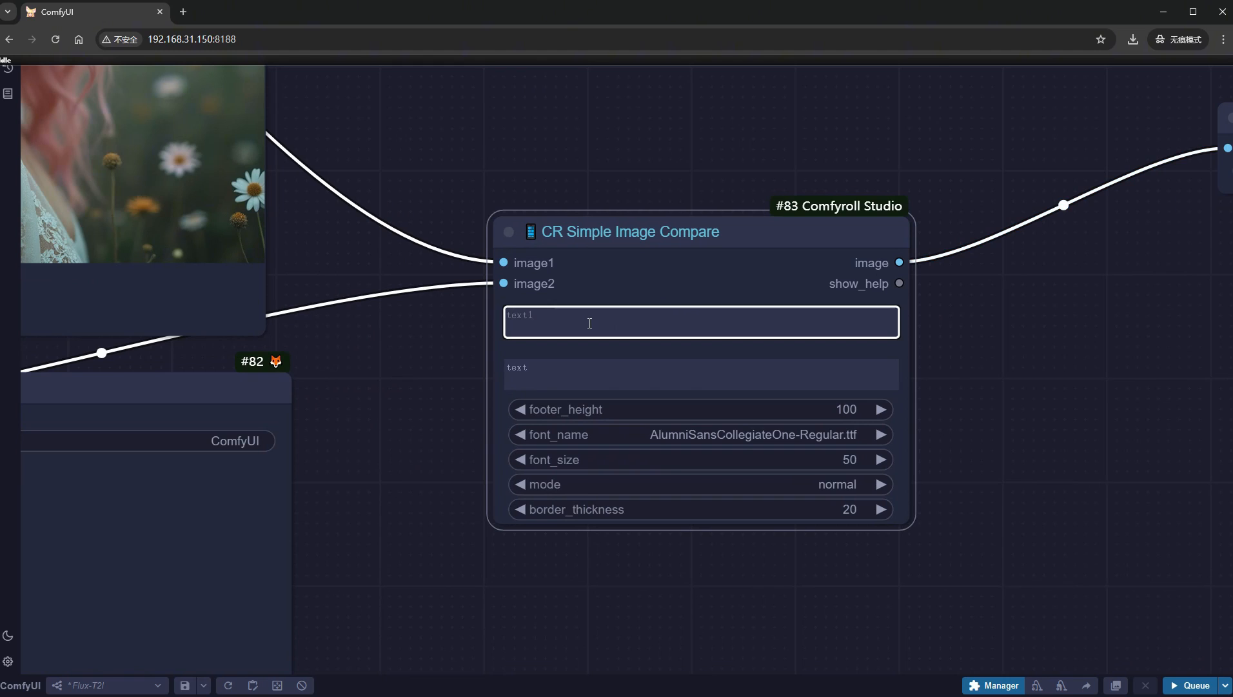
{"action": "type", "text": " lora"}
{"action": "left_click", "coordinate": [564, 371]}
{"action": "key", "text": "ctrl+a"}
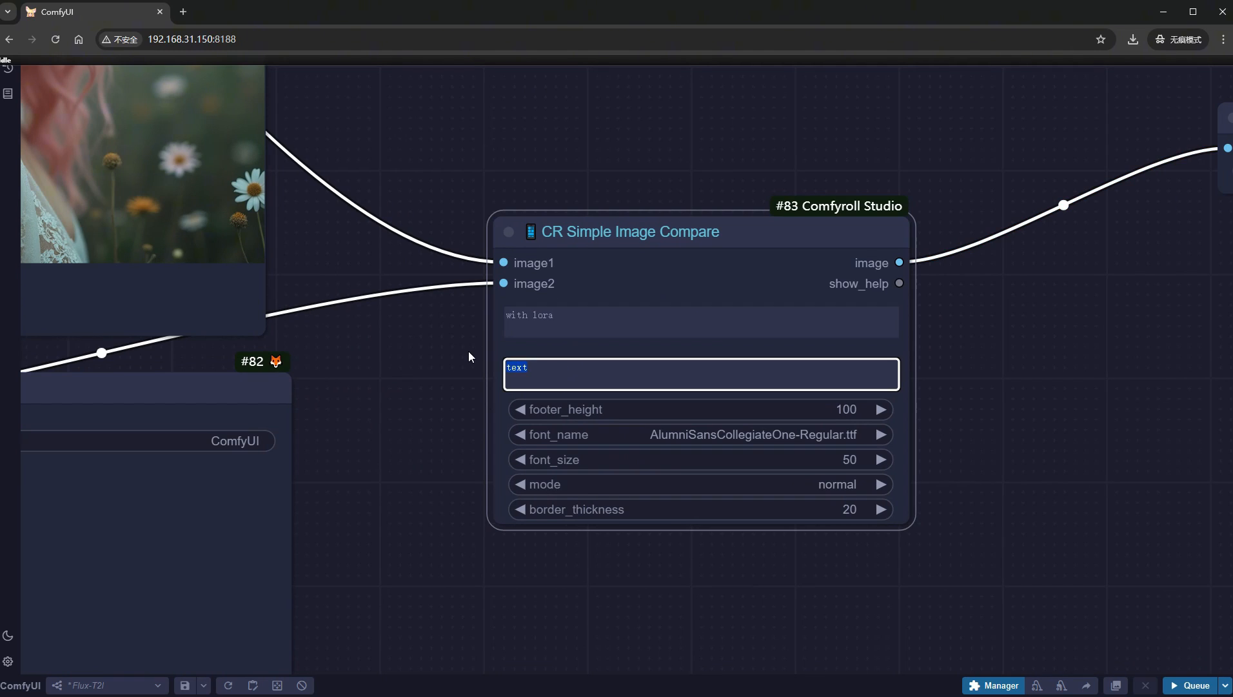
{"action": "key", "text": "BackSpace"}
{"action": "type", "text": "without lora"}
- Set the CR Simple Image Compare node's footer_height to 250 and font_name to Caveat-VariableFont_wght.ttf
{"action": "left_click", "coordinate": [730, 410]}
{"action": "type", "text": "200"}
{"action": "key", "text": "Return"}
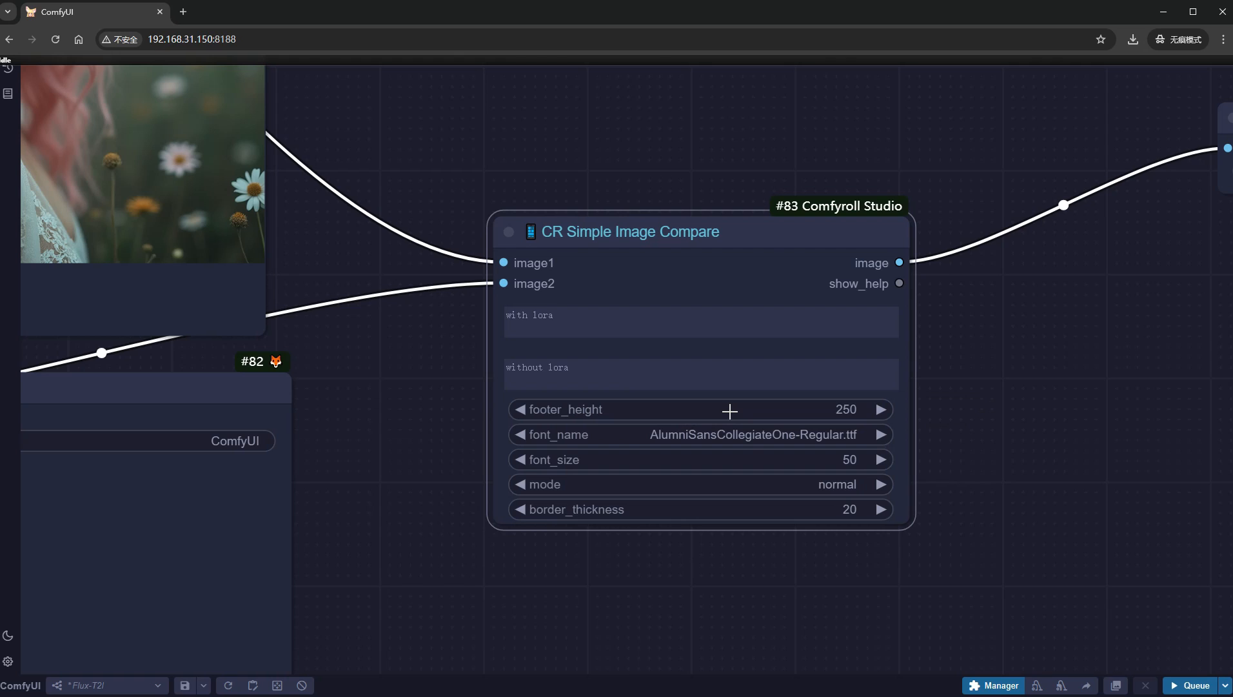
{"action": "left_click", "coordinate": [732, 435]}
{"action": "left_click", "coordinate": [732, 443]}
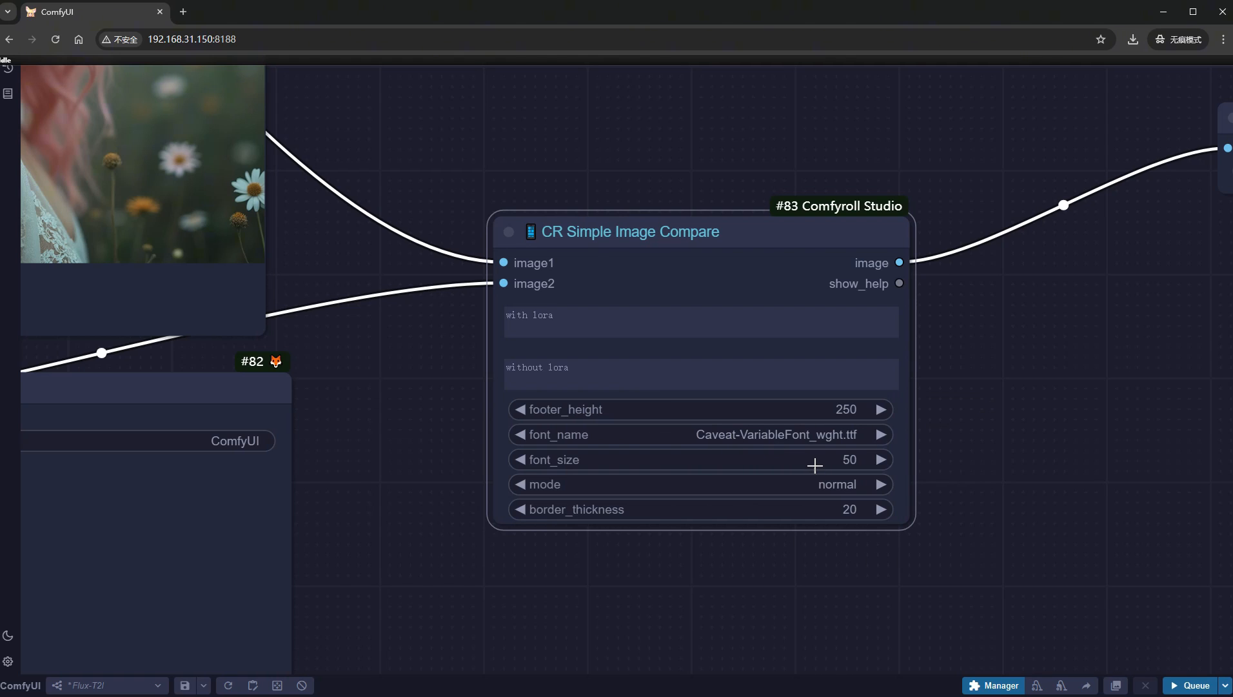
- Set the CR Simple Image Compare node's font_size to 200 and border_thickness to 100
{"action": "left_click", "coordinate": [819, 459]}
{"action": "type", "text": "200"}
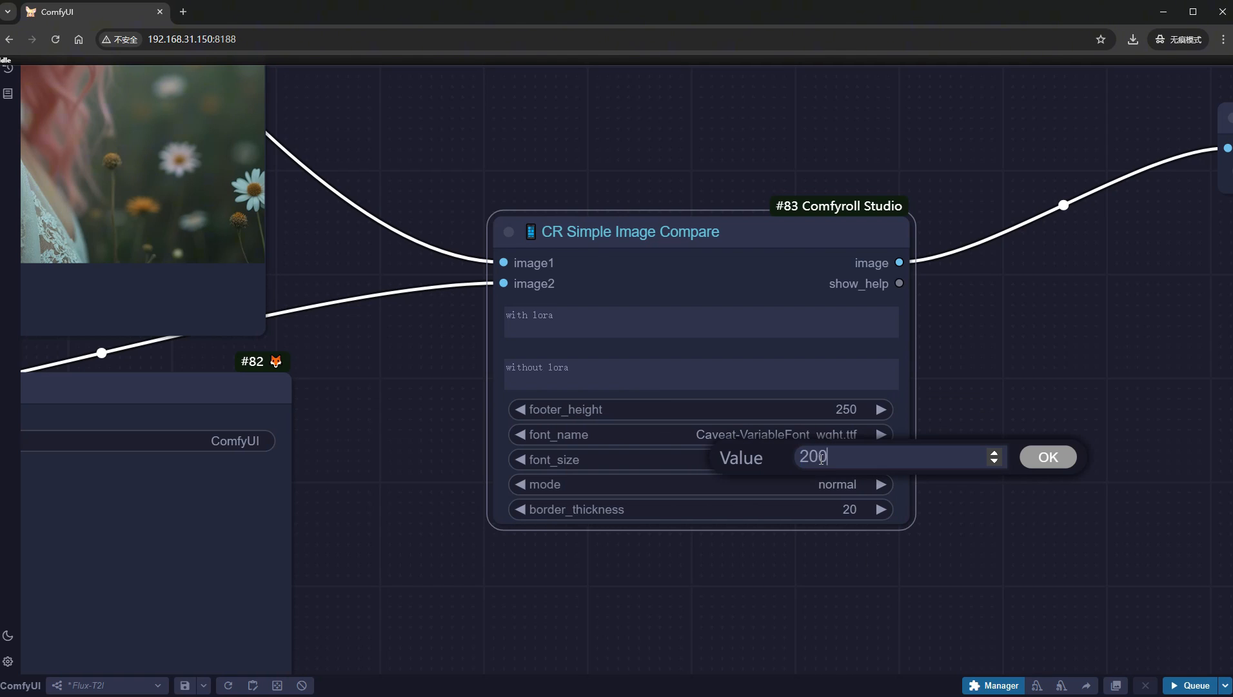
{"action": "key", "text": "Return"}
{"action": "left_click", "coordinate": [841, 510]}
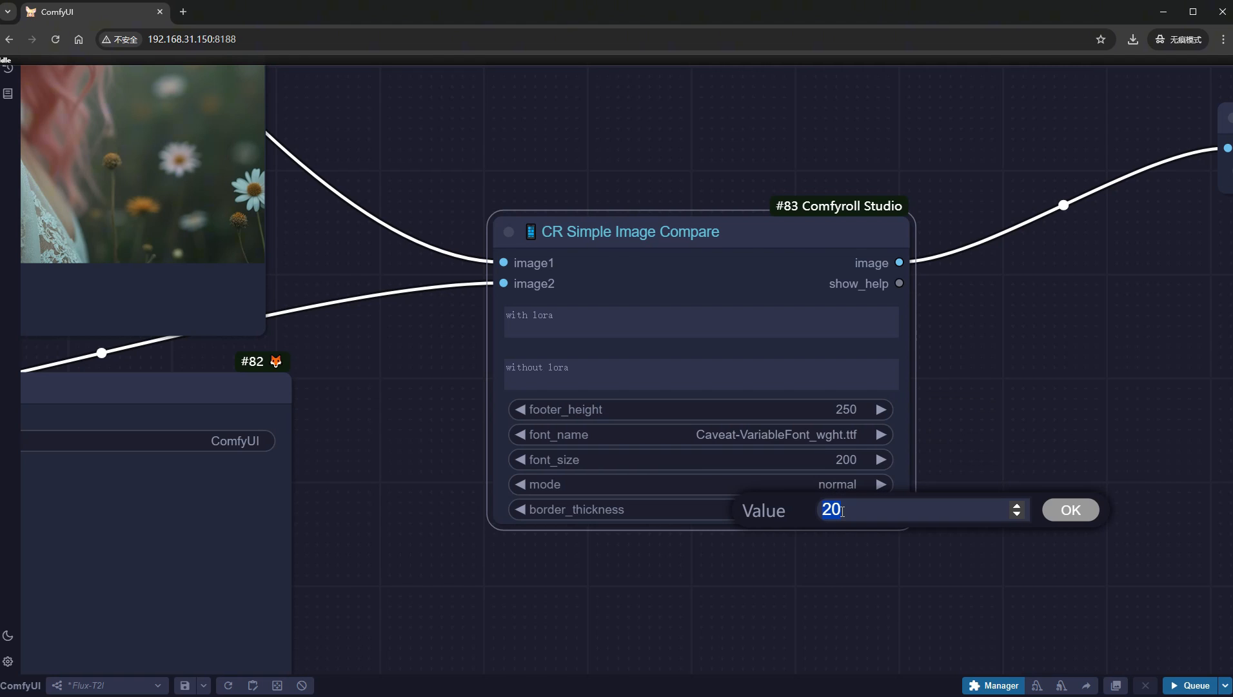
{"action": "type", "text": "100"}
{"action": "key", "text": "Return"}
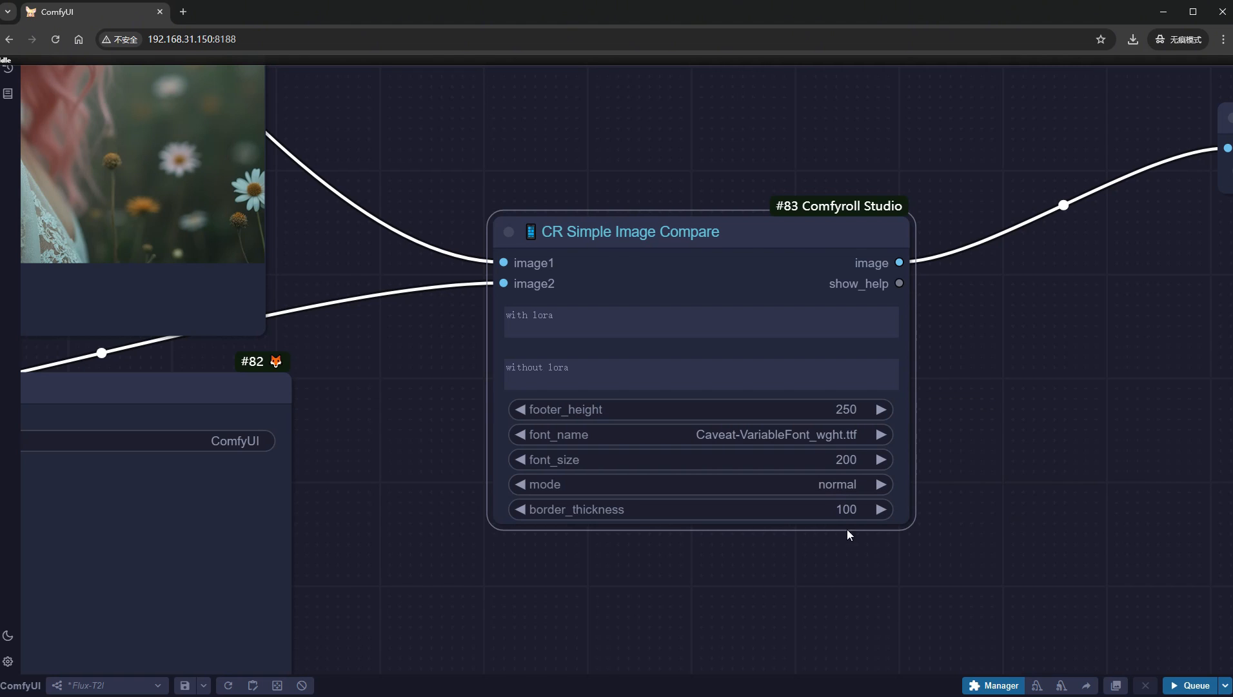
- Run the workflow to generate the labelled side-by-side comparison image
{"action": "left_click", "coordinate": [1180, 684]}
{"action": "scroll", "coordinate": [1045, 542], "scroll_direction": "down", "scroll_amount": 9}
{"action": "scroll", "coordinate": [1005, 519], "scroll_direction": "down", "scroll_amount": 10}
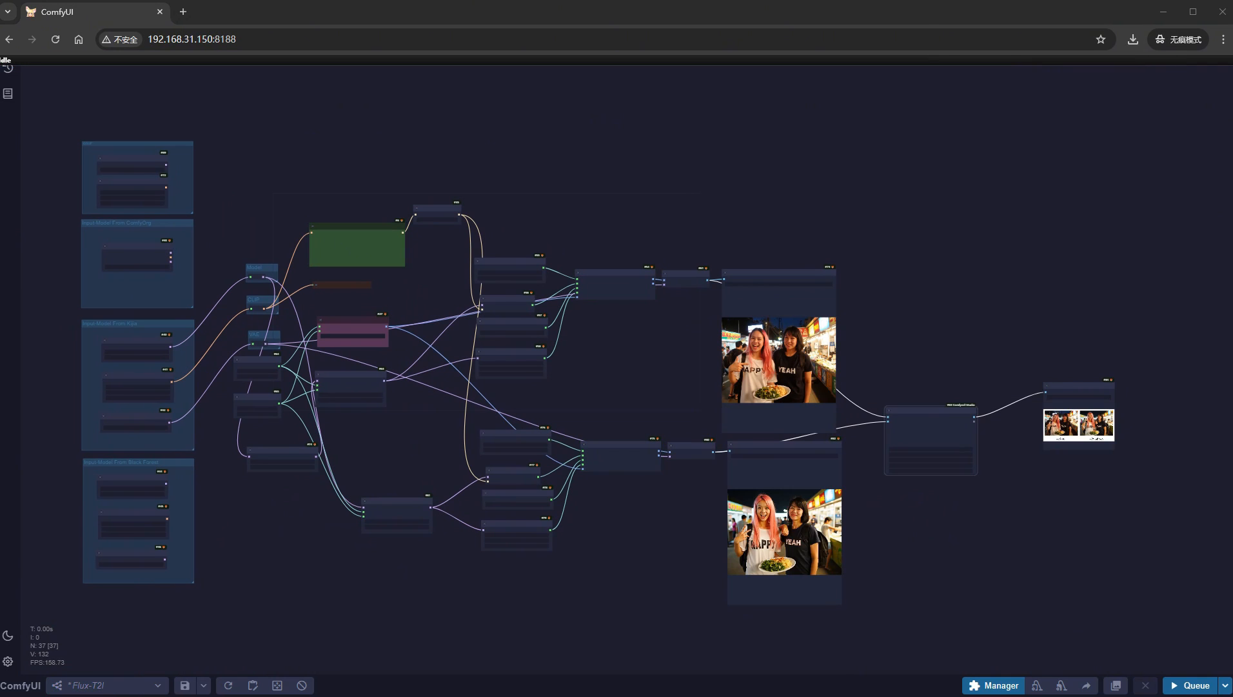
- Move the comparison's Save Image node closer to the CR Simple Image Compare node and enlarge it for a bigger preview
{"action": "left_click_drag", "start_coordinate": [1121, 562], "coordinate": [861, 575]}
{"action": "scroll", "coordinate": [797, 498], "scroll_direction": "up", "scroll_amount": 2}
{"action": "scroll", "coordinate": [798, 503], "scroll_direction": "up", "scroll_amount": 8}
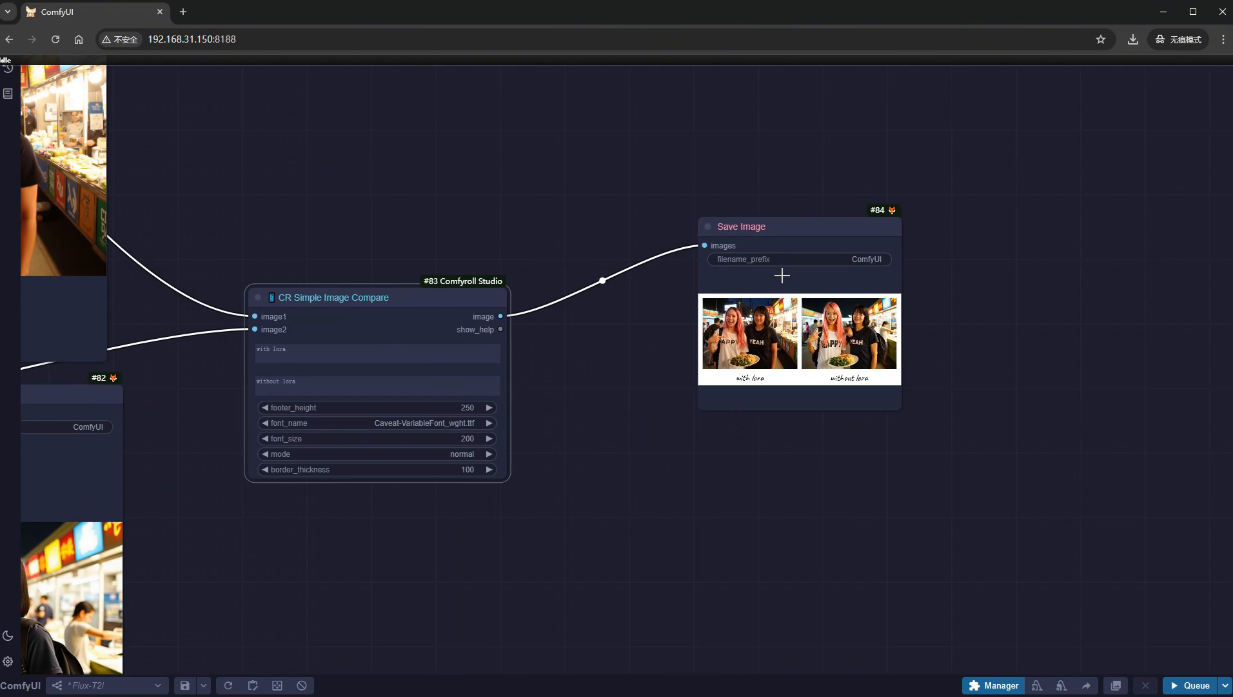
{"action": "left_click_drag", "start_coordinate": [768, 233], "coordinate": [663, 297]}
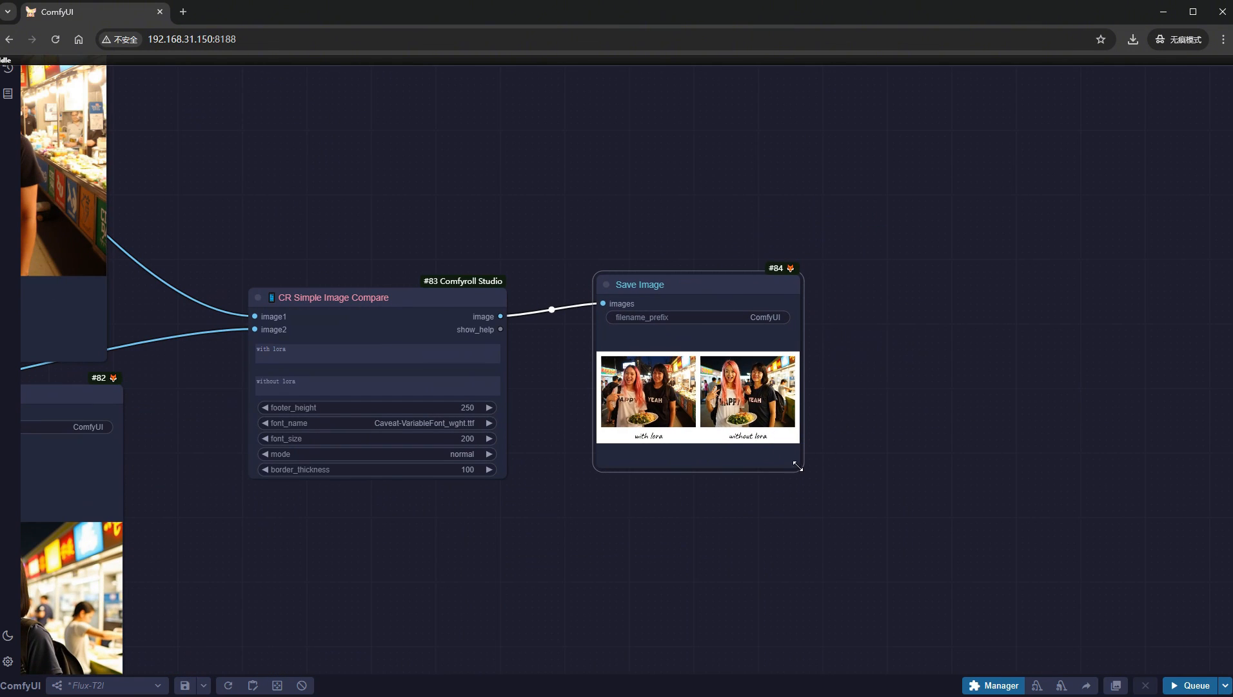
{"action": "left_click_drag", "start_coordinate": [798, 464], "coordinate": [931, 591]}
{"action": "scroll", "coordinate": [901, 487], "scroll_direction": "up", "scroll_amount": 3}
{"action": "scroll", "coordinate": [843, 483], "scroll_direction": "up", "scroll_amount": 7}
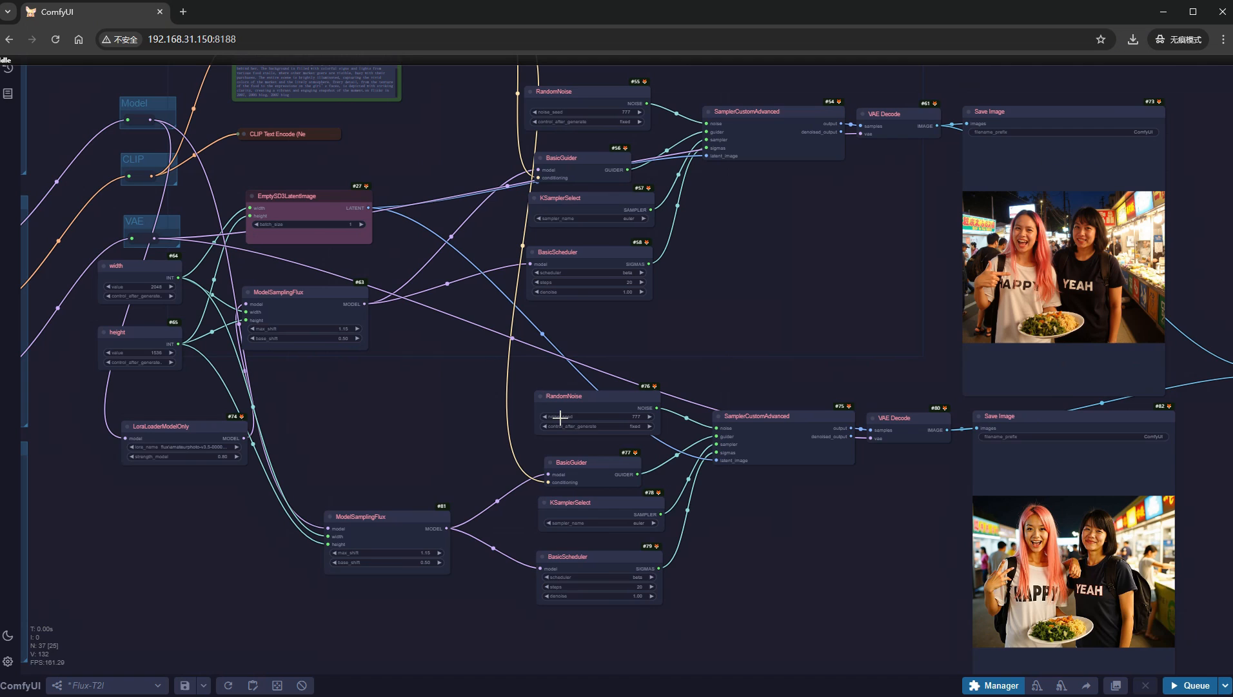
- Choose the flux FLUX-dev-lora-blended file as the LoRA in the LoraLoaderModelOnly node
{"action": "scroll", "coordinate": [538, 468], "scroll_direction": "up", "scroll_amount": 6}
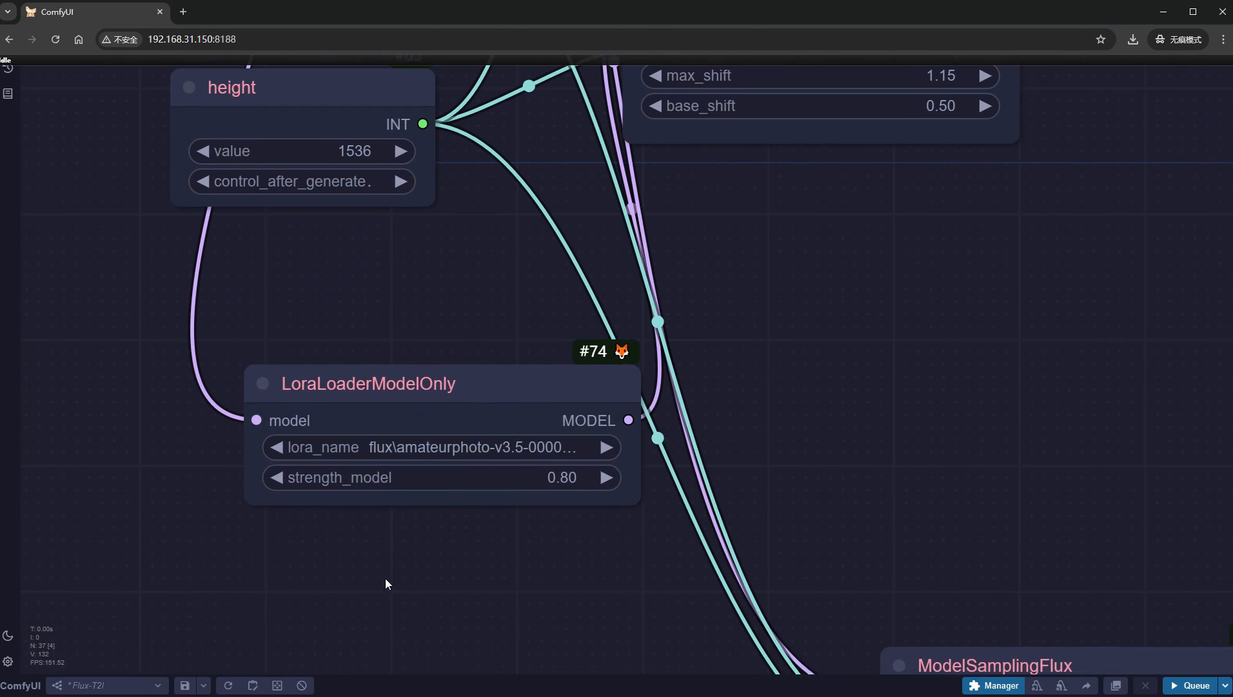
{"action": "left_click", "coordinate": [483, 462]}
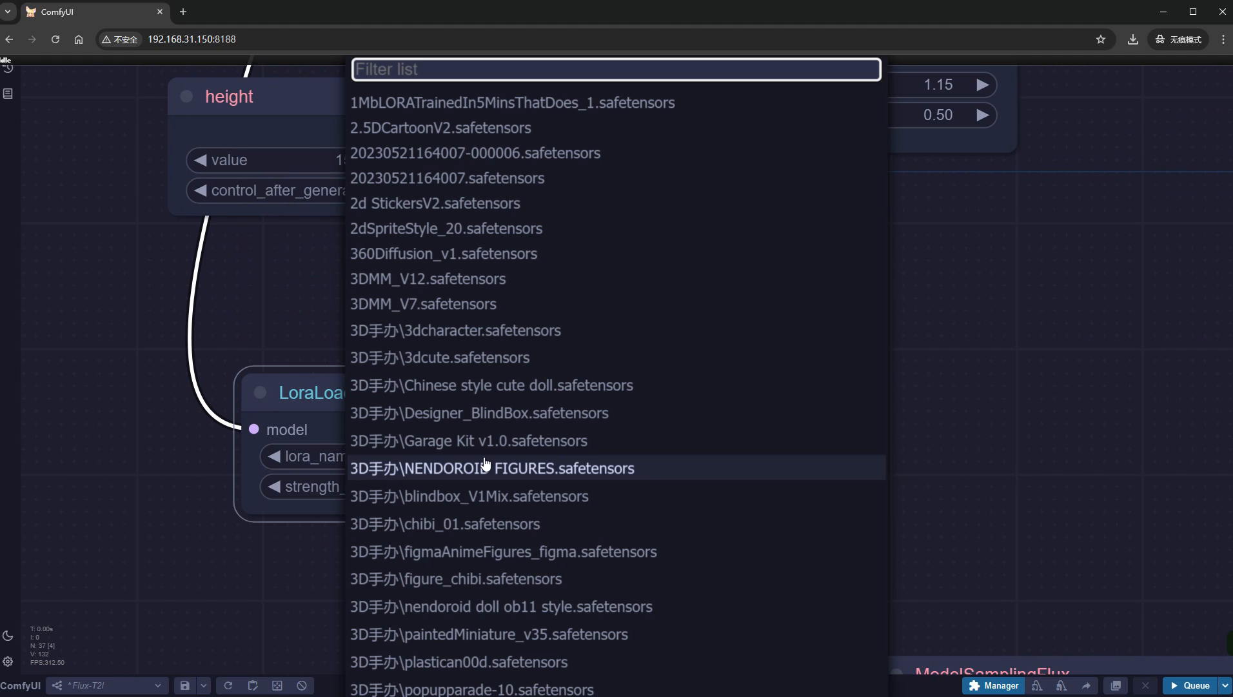
{"action": "type", "text": "flux"}
{"action": "left_click", "coordinate": [500, 444]}
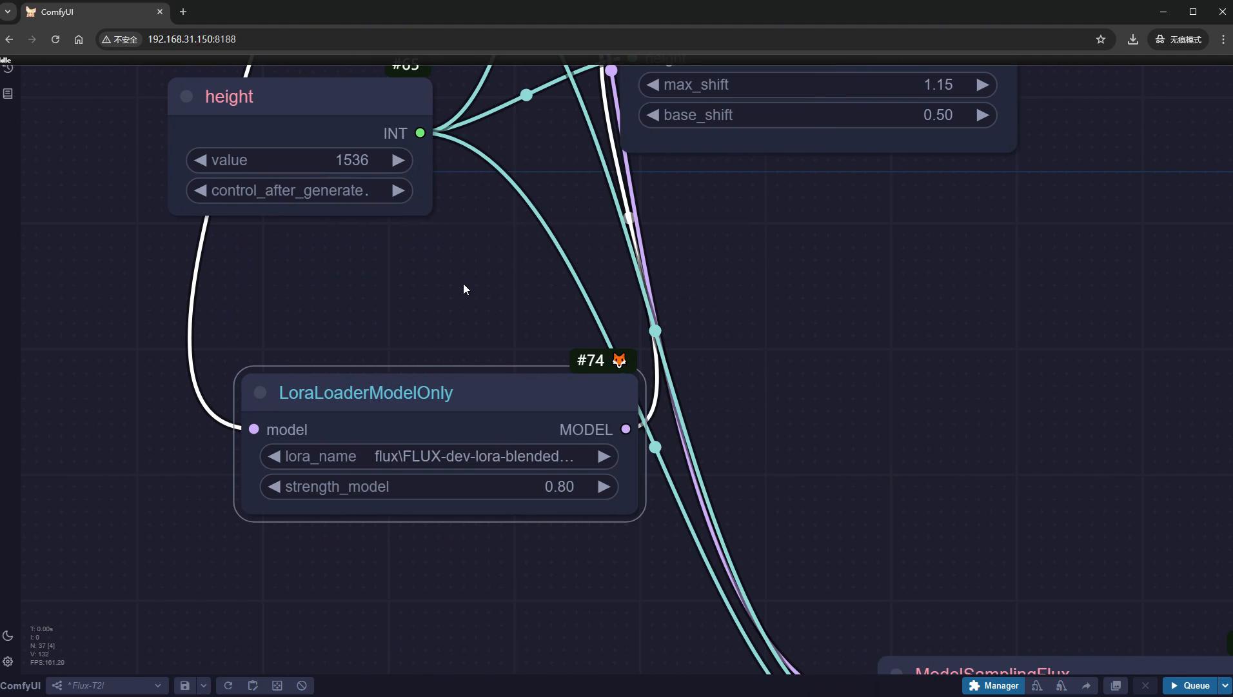
- Set the image size to a width of 1536 and a height of 1024 in the width and height nodes
{"action": "left_click_drag", "start_coordinate": [463, 283], "coordinate": [445, 454]}
{"action": "left_click", "coordinate": [326, 118]}
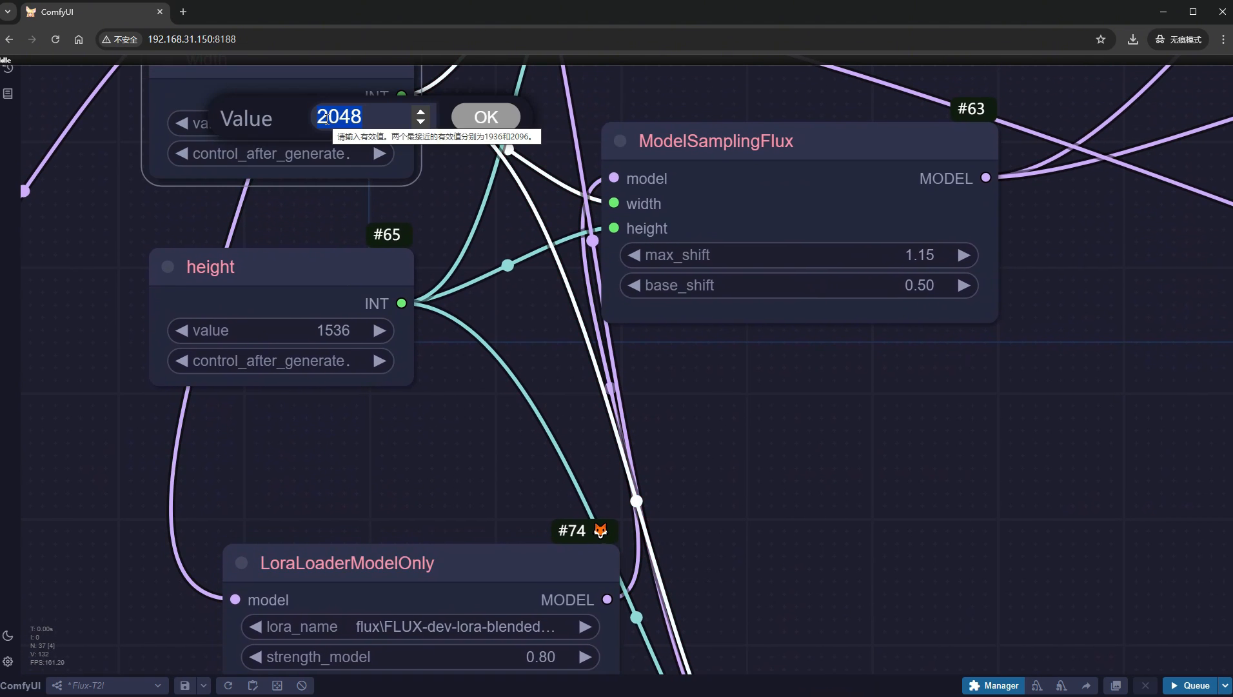
{"action": "type", "text": "1536"}
{"action": "key", "text": "Return"}
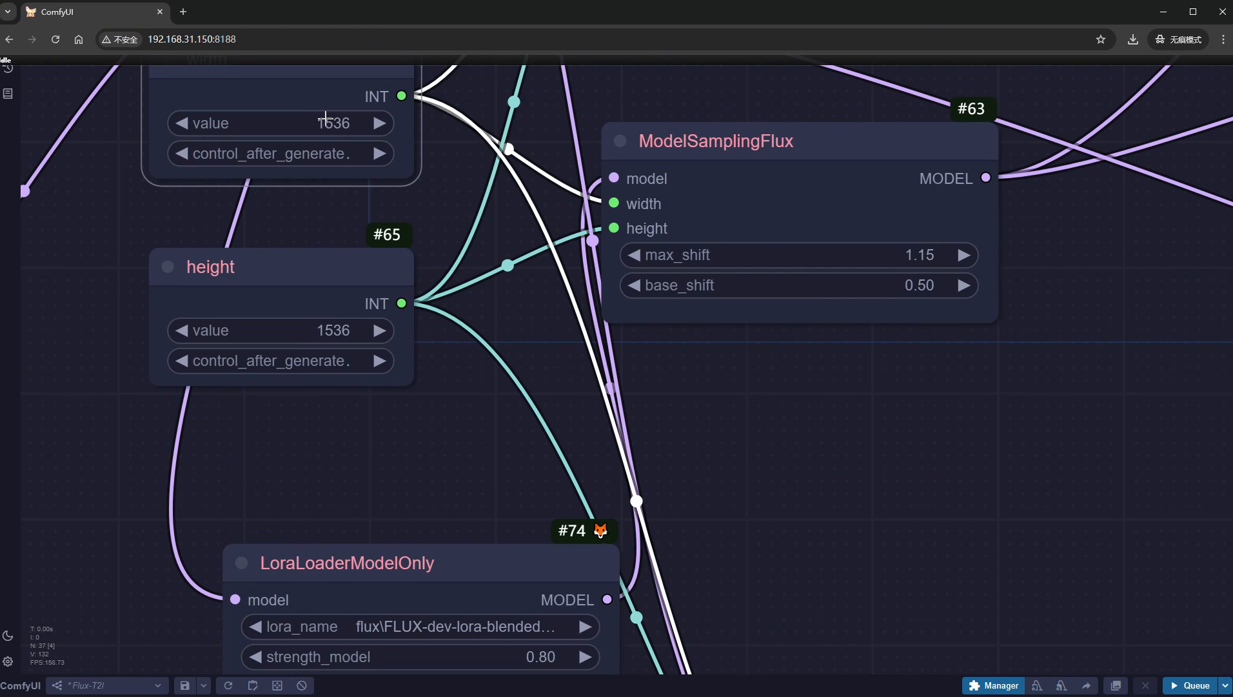
{"action": "left_click", "coordinate": [334, 326]}
{"action": "type", "text": "1024"}
{"action": "key", "text": "Return"}
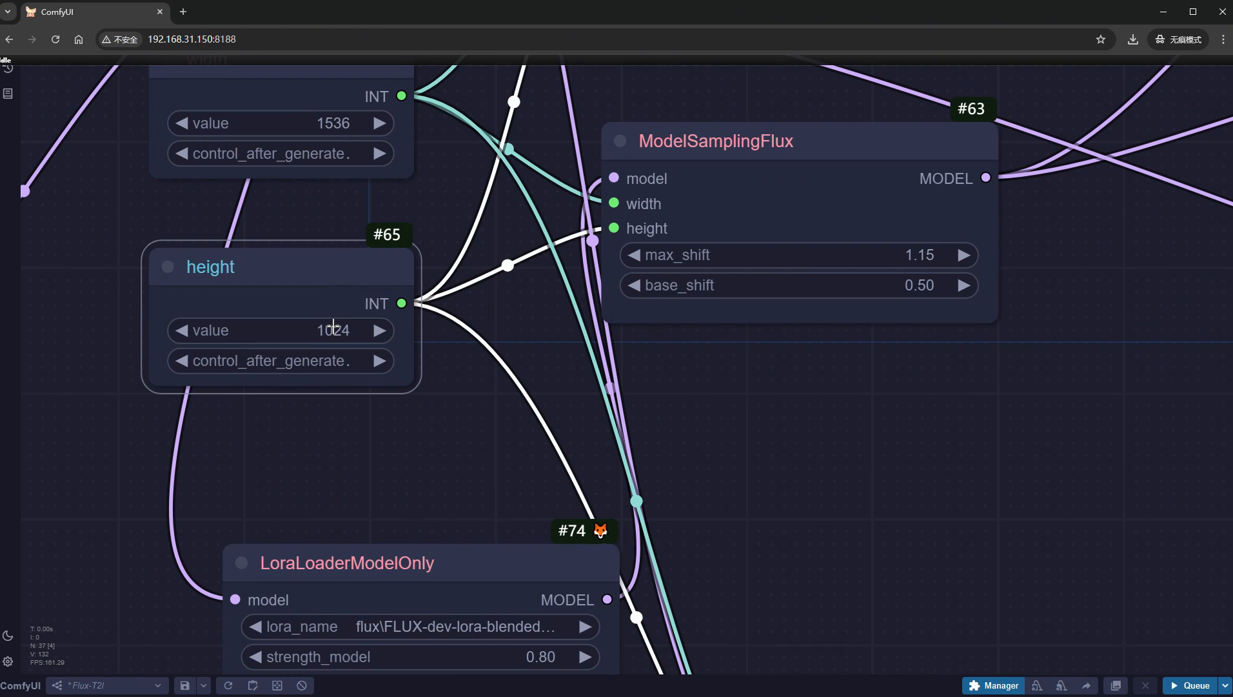
- Replace the positive prompt with the one starting "A modern outdoor poolside scene, a fashion lady lying on an orange willow lounge chair"
{"action": "scroll", "coordinate": [1023, 408], "scroll_direction": "up", "scroll_amount": 10}
{"action": "left_click_drag", "start_coordinate": [961, 210], "coordinate": [927, 571]}
{"action": "left_click", "coordinate": [682, 418]}
{"action": "key", "text": "ctrl+a"}
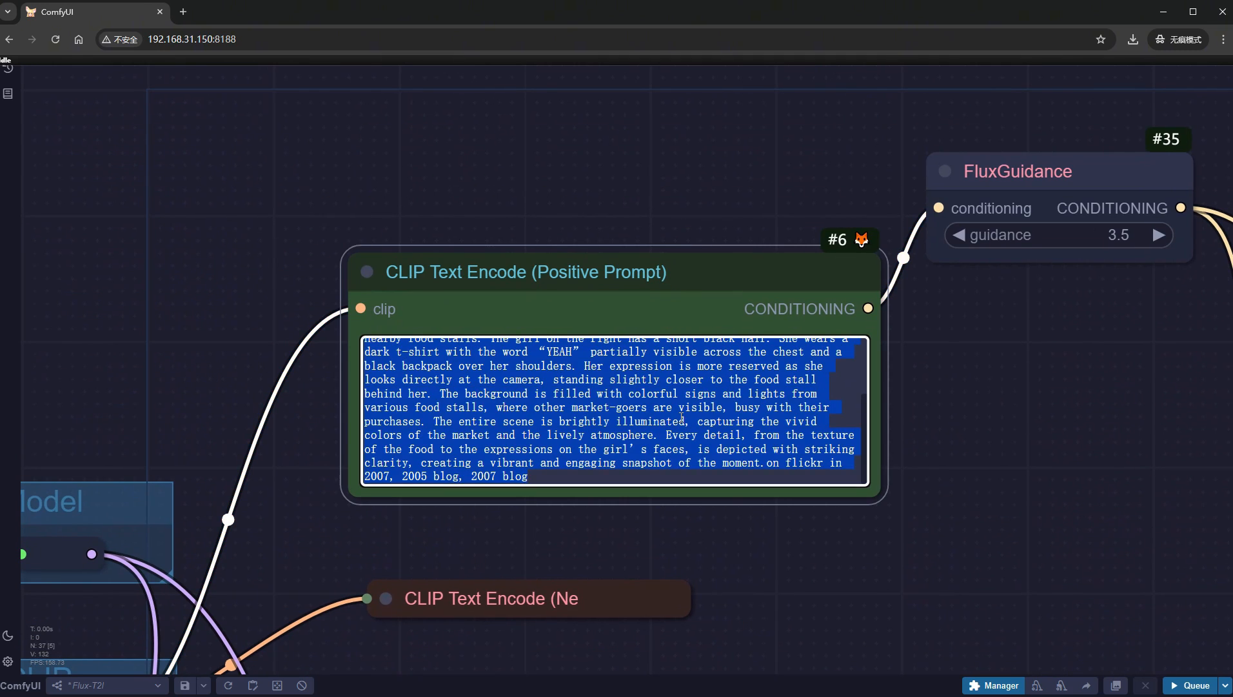
{"action": "type", "text": "A modern outdoor poolside scene,a fashion lady lying on an orange willow lounge chair. She is depicted as a cartoon character wearing a bikini and white sandals. The background features beige concrete walls,glass doors with curtains,and tropical palm trees. The sunlight casts shadows on the tile floor and building facade,creating a fresh and warm weather and a relaxed and peaceful atmosphere. The artistic style blends elements of reality and illustration."}
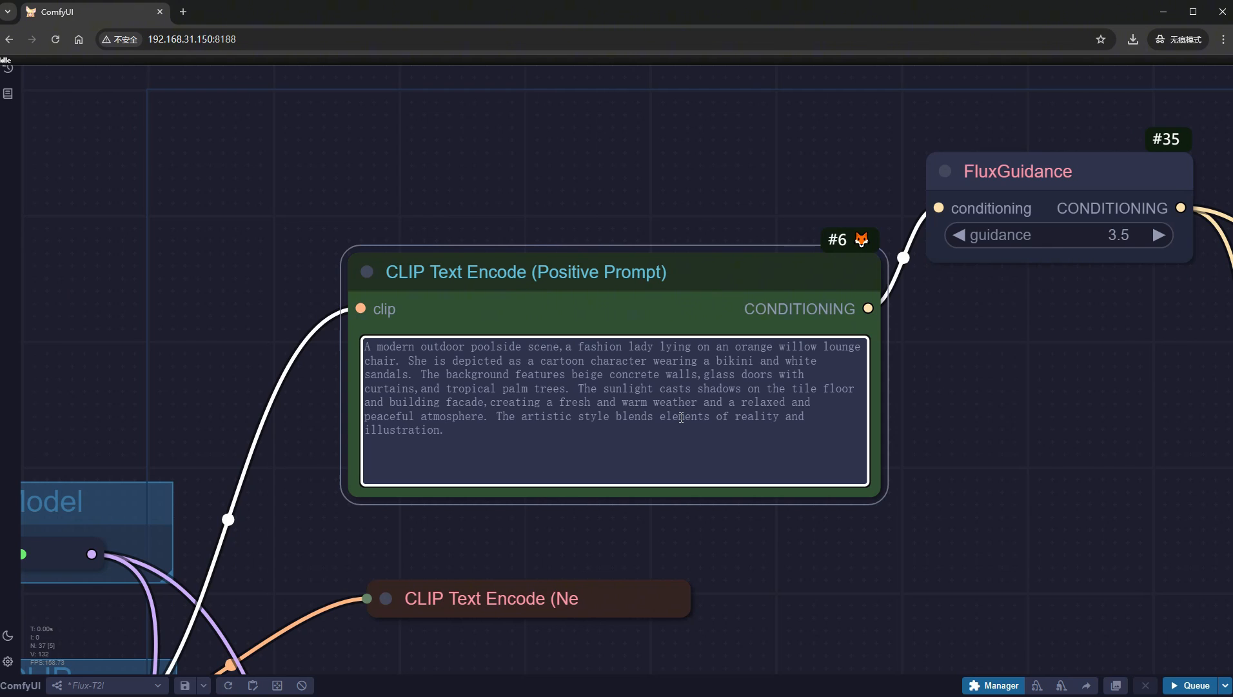
- Run the workflow with the poolside prompt and examine the with-LoRA and without-LoRA comparison
{"action": "left_click", "coordinate": [1190, 685]}
{"action": "scroll", "coordinate": [1144, 642], "scroll_direction": "down", "scroll_amount": 5}
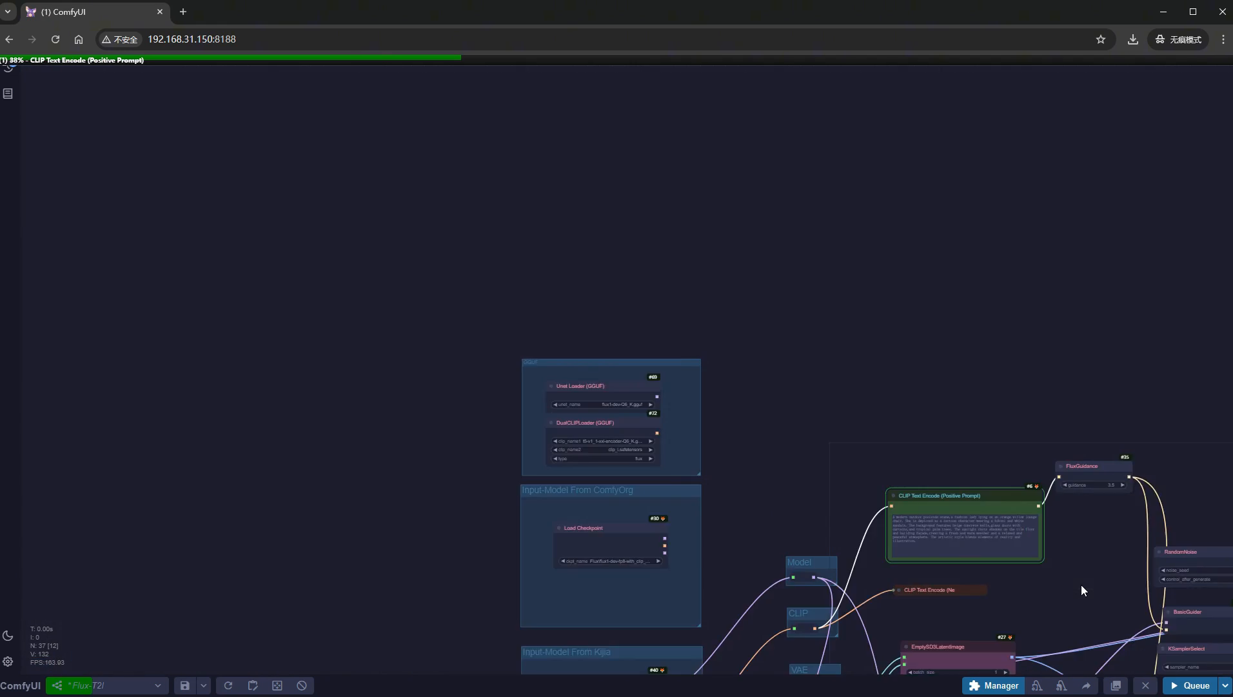
{"action": "key", "text": "."}
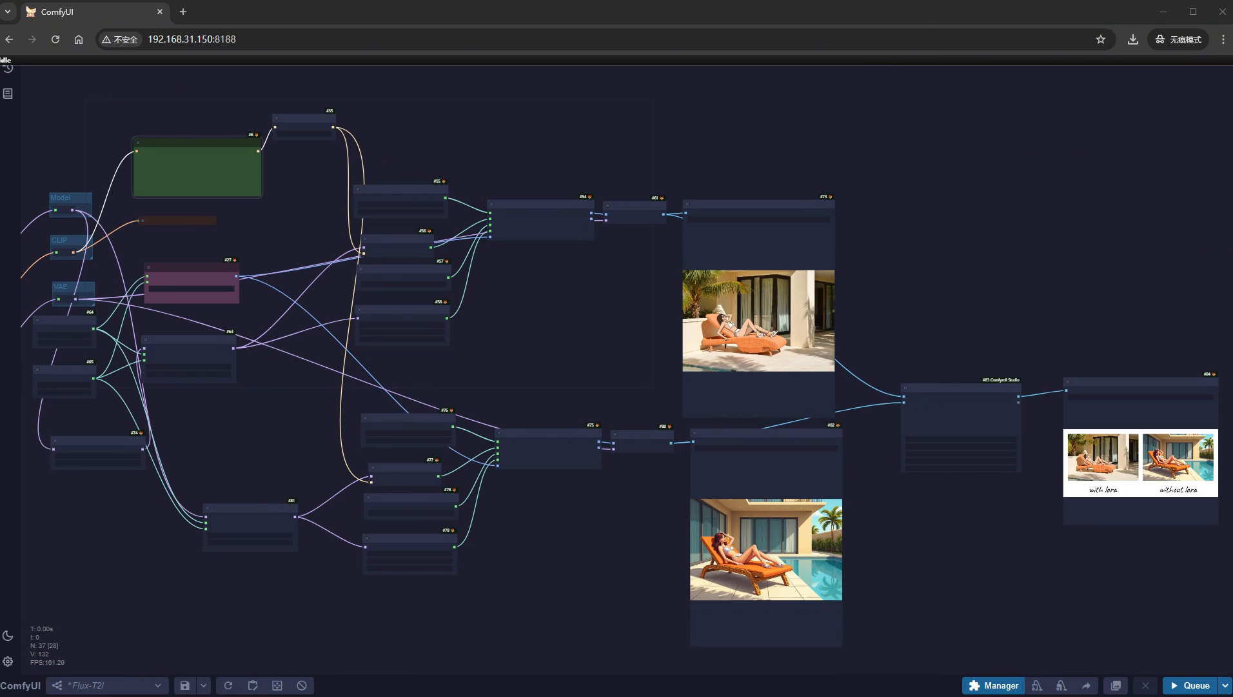
{"action": "left_click_drag", "start_coordinate": [1141, 614], "coordinate": [718, 589]}
{"action": "scroll", "coordinate": [716, 485], "scroll_direction": "up", "scroll_amount": 15}
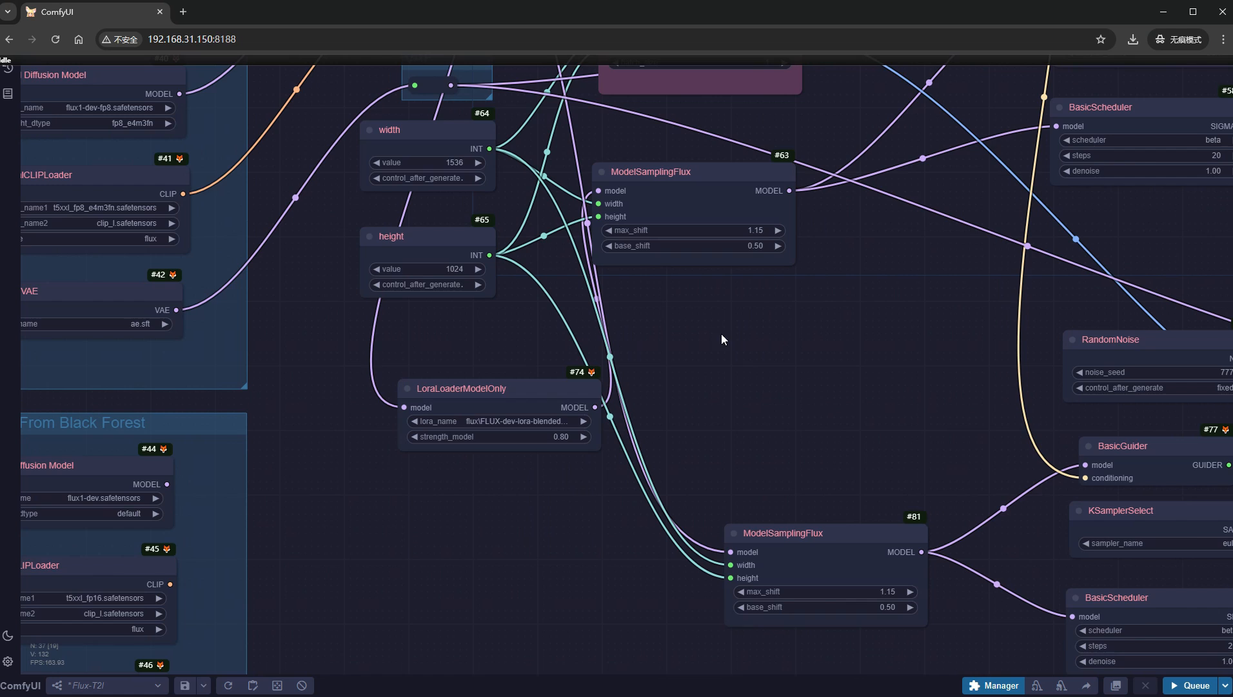
- Load the Black Myth Wukong LoRA, flux FLUX1-超写实逼真黑悟, in the LoraLoaderModelOnly node and set strength_model to 1
{"action": "scroll", "coordinate": [490, 422], "scroll_direction": "up", "scroll_amount": 6}
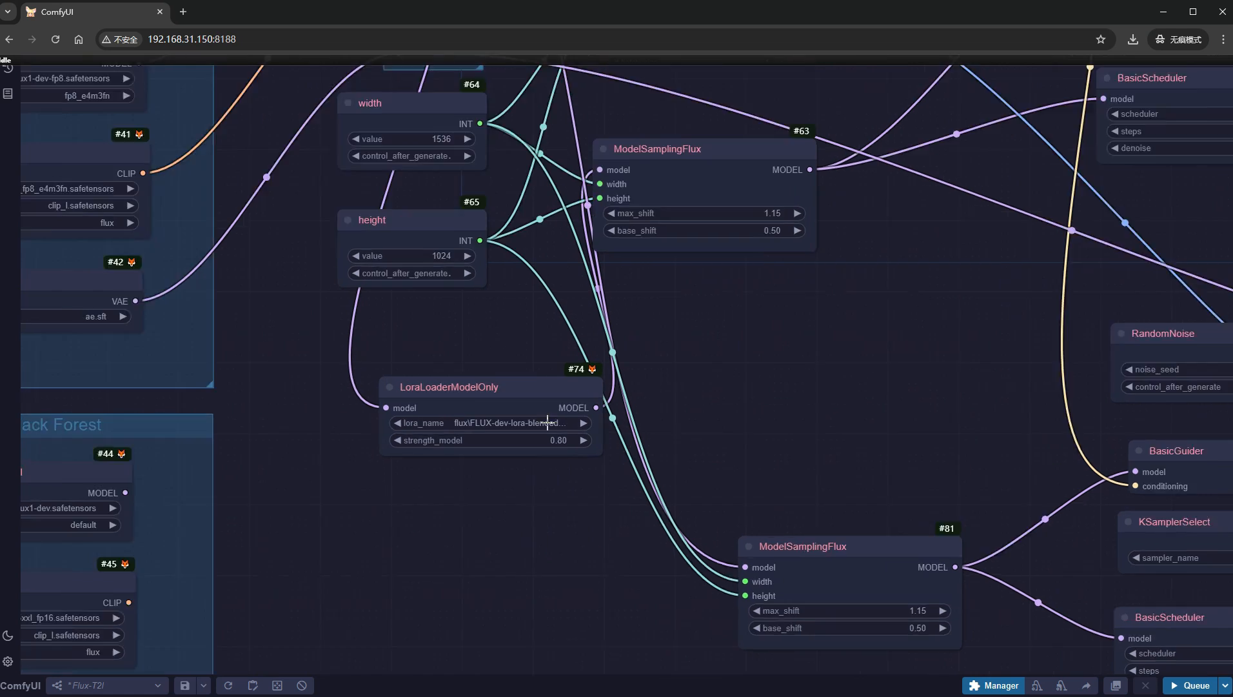
{"action": "left_click", "coordinate": [479, 400]}
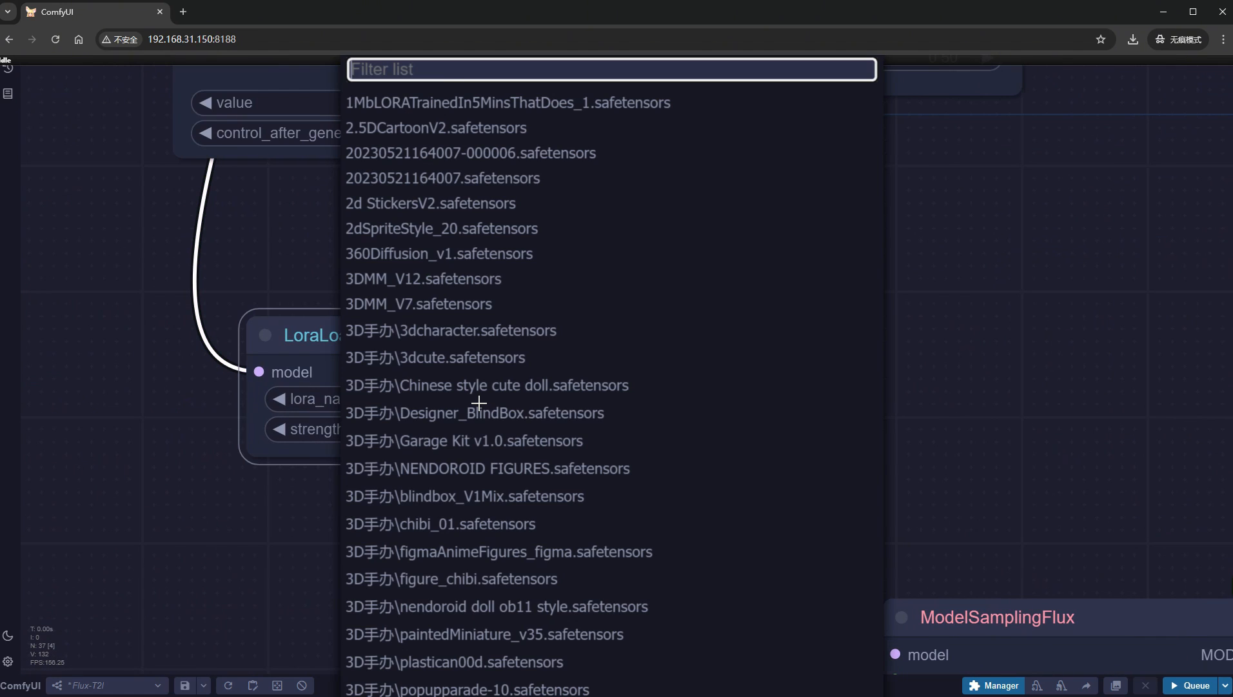
{"action": "type", "text": "flux"}
{"action": "left_click", "coordinate": [480, 419]}
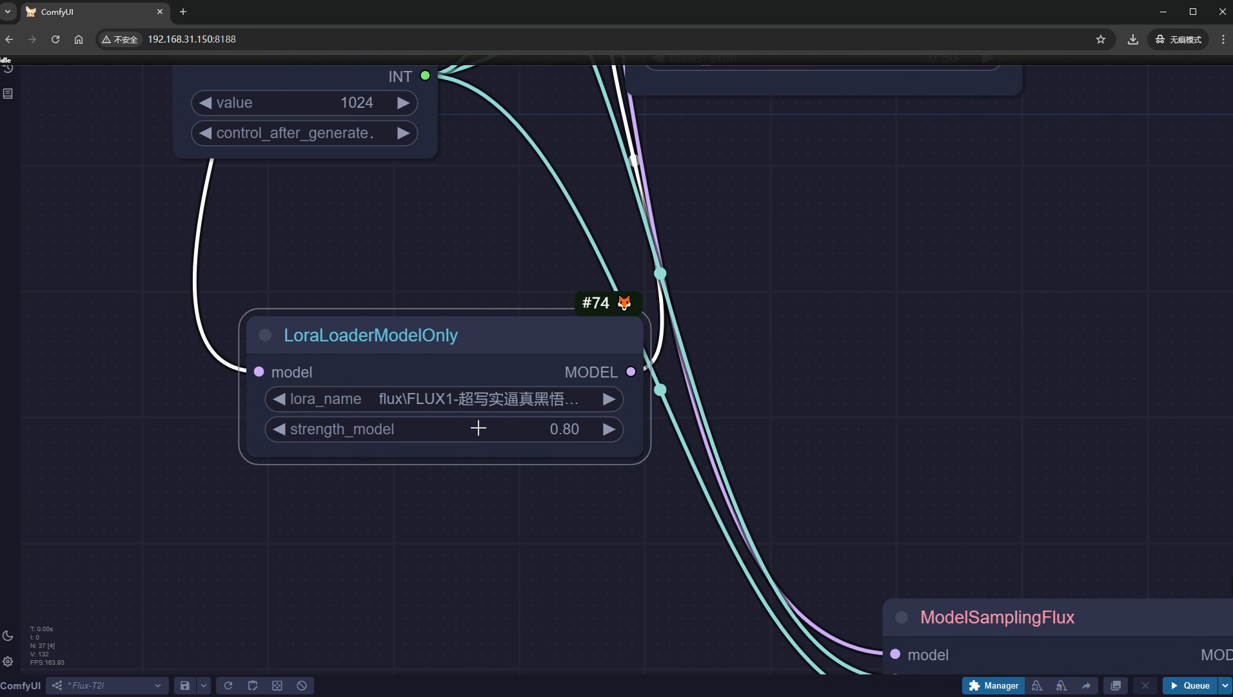
{"action": "left_click", "coordinate": [514, 434]}
{"action": "type", "text": "1"}
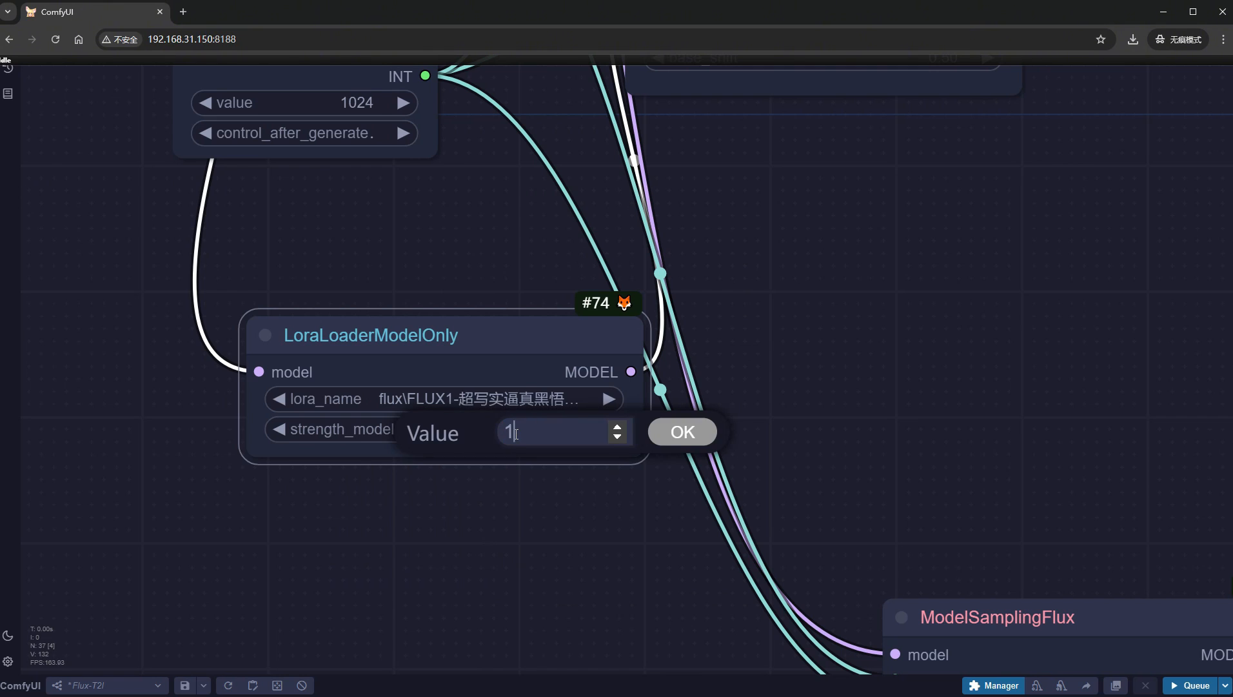
{"action": "key", "text": "Return"}
- Switch the image size to portrait with a width of 1024 and a height of 1536
{"action": "scroll", "coordinate": [487, 394], "scroll_direction": "up", "scroll_amount": 5}
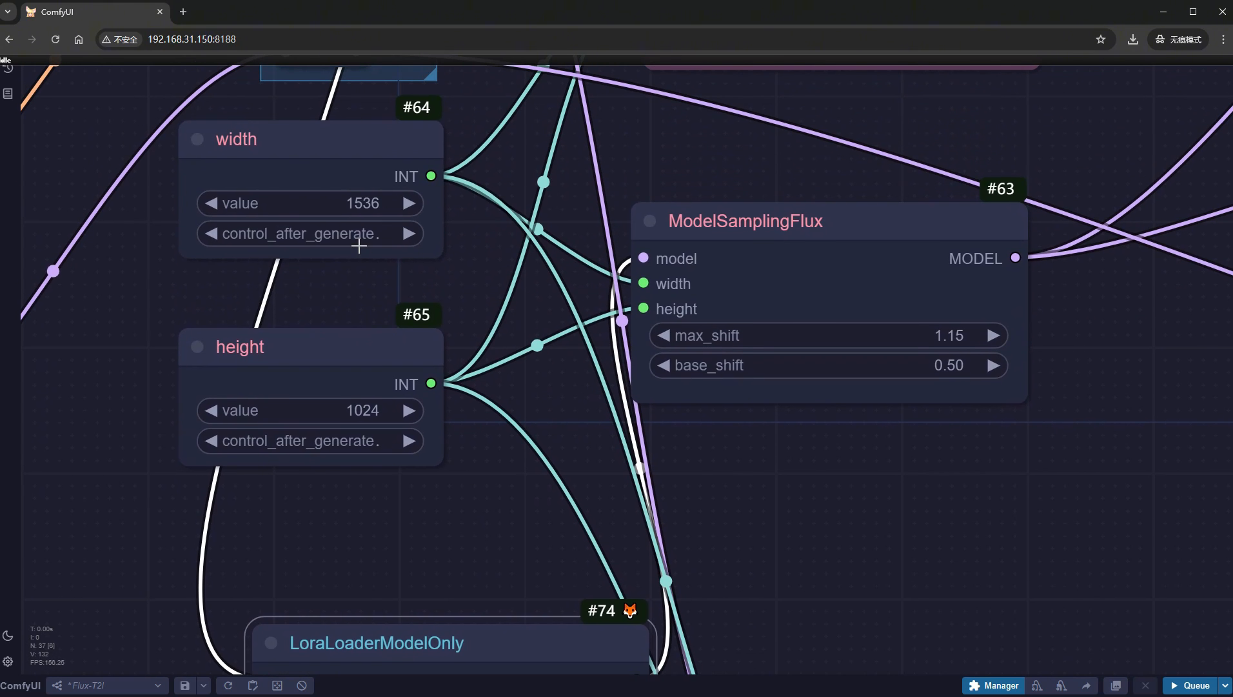
{"action": "left_click", "coordinate": [355, 200]}
{"action": "type", "text": "1024"}
{"action": "key", "text": "Return"}
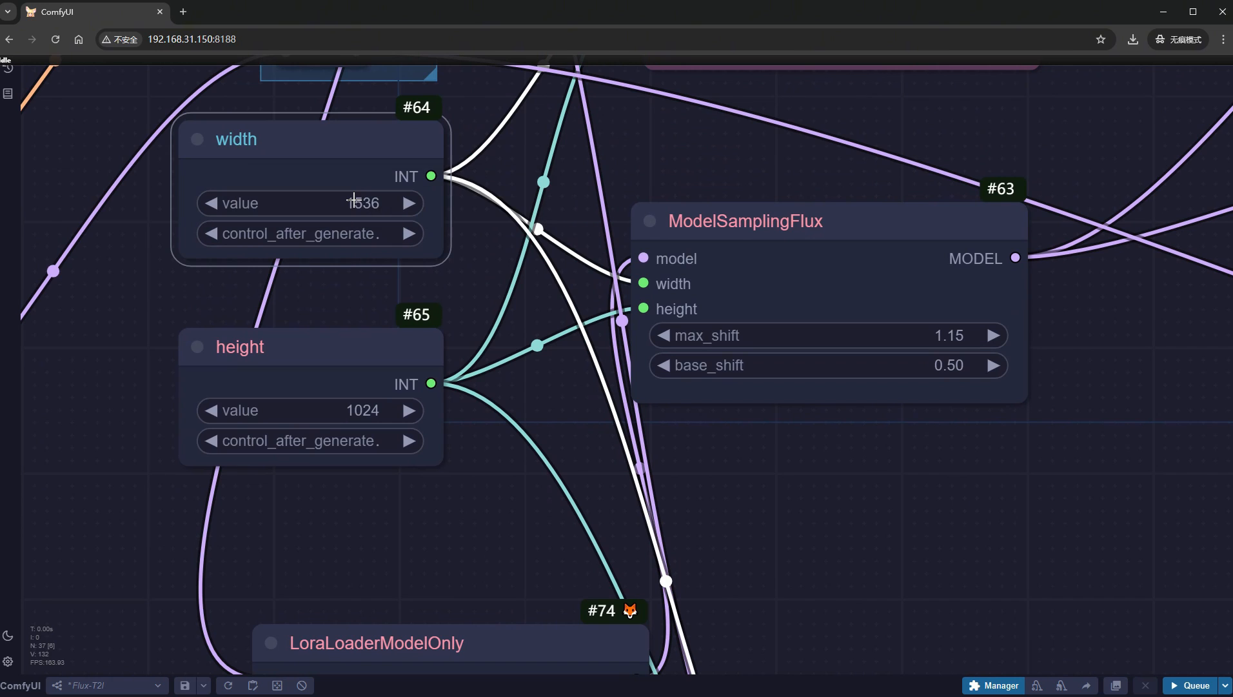
{"action": "left_click", "coordinate": [346, 413]}
{"action": "type", "text": "1536"}
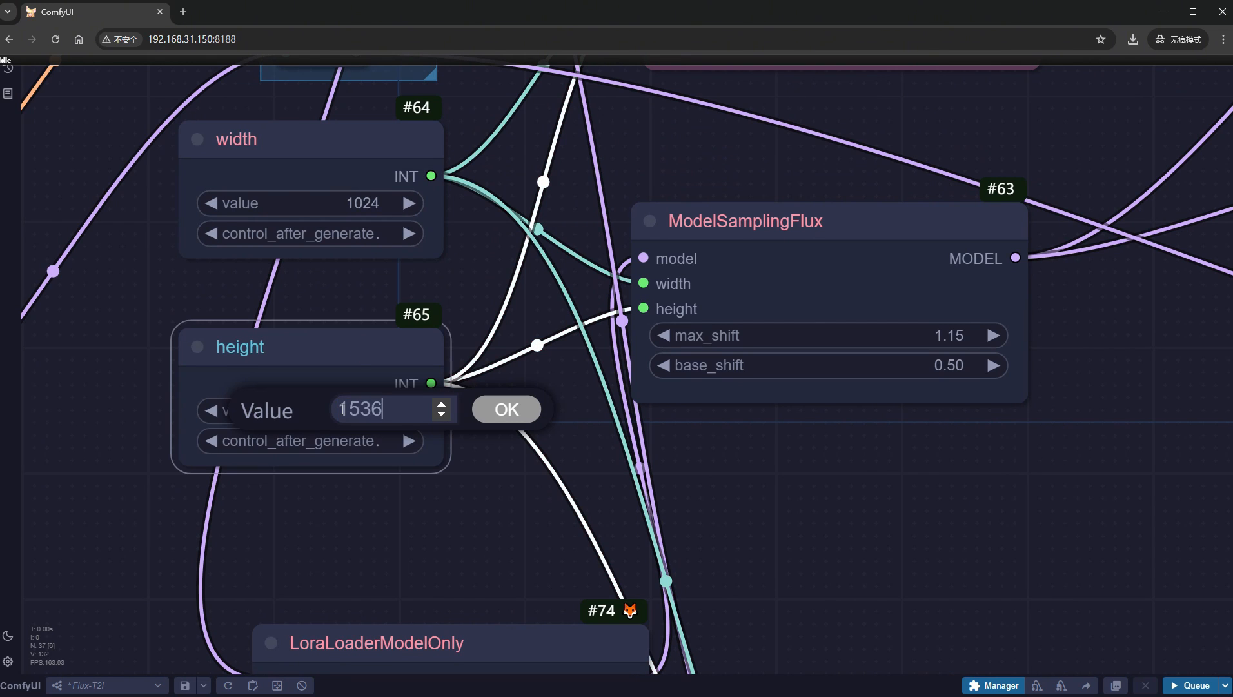
{"action": "key", "text": "Return"}
- Replace the positive prompt with the magazine-cover one beginning "magazine_cover, “WUKONG”, Fashion style, business suite, shoes"
{"action": "scroll", "coordinate": [702, 462], "scroll_direction": "down", "scroll_amount": 9}
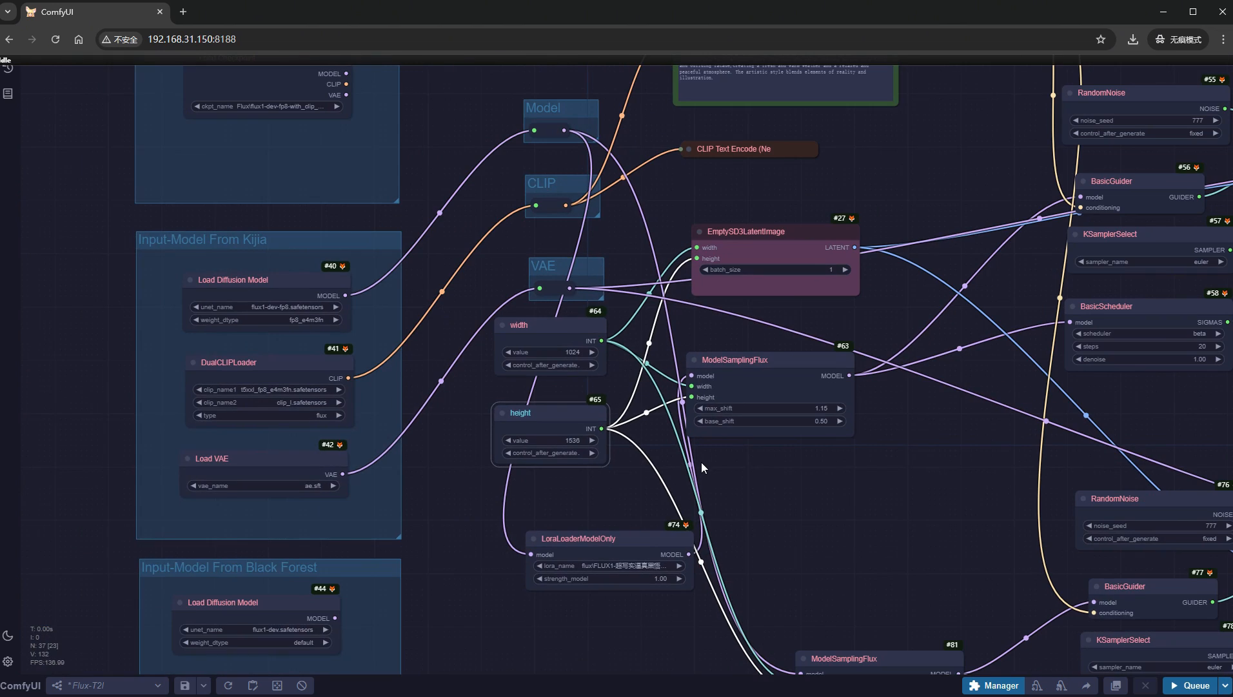
{"action": "left_click_drag", "start_coordinate": [921, 162], "coordinate": [821, 491]}
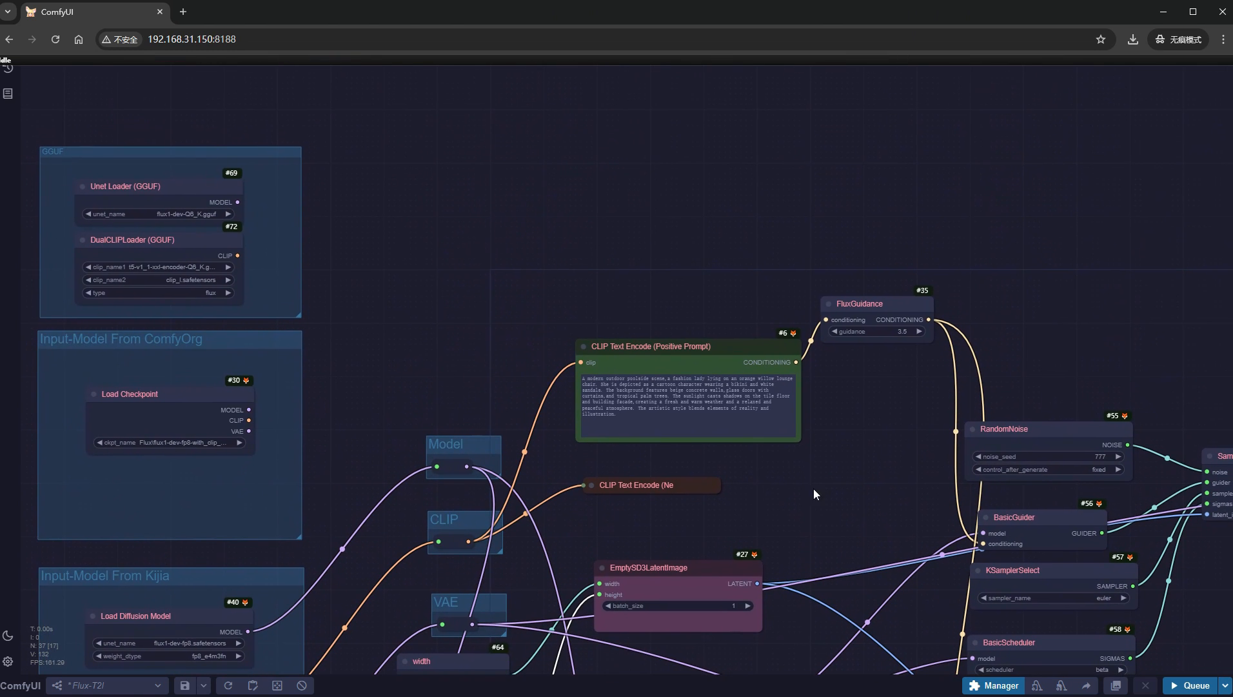
{"action": "left_click", "coordinate": [712, 397]}
{"action": "scroll", "coordinate": [684, 470], "scroll_direction": "up", "scroll_amount": 10}
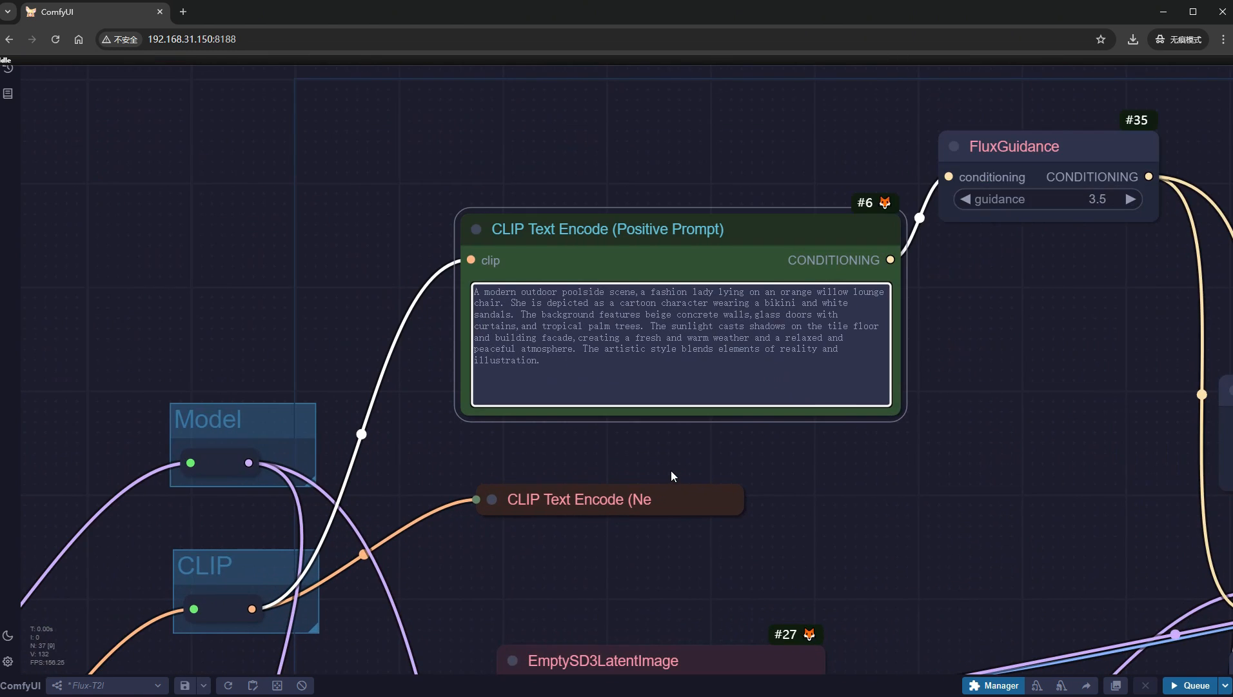
{"action": "key", "text": "ctrl+a"}
{"action": "type", "text": "magazine_cover, \"WUKONG\",Fashion style, business suite,shoes,Fashion color mixing,UE5,C4D,simple background,high resolution,best quality,highres,"}
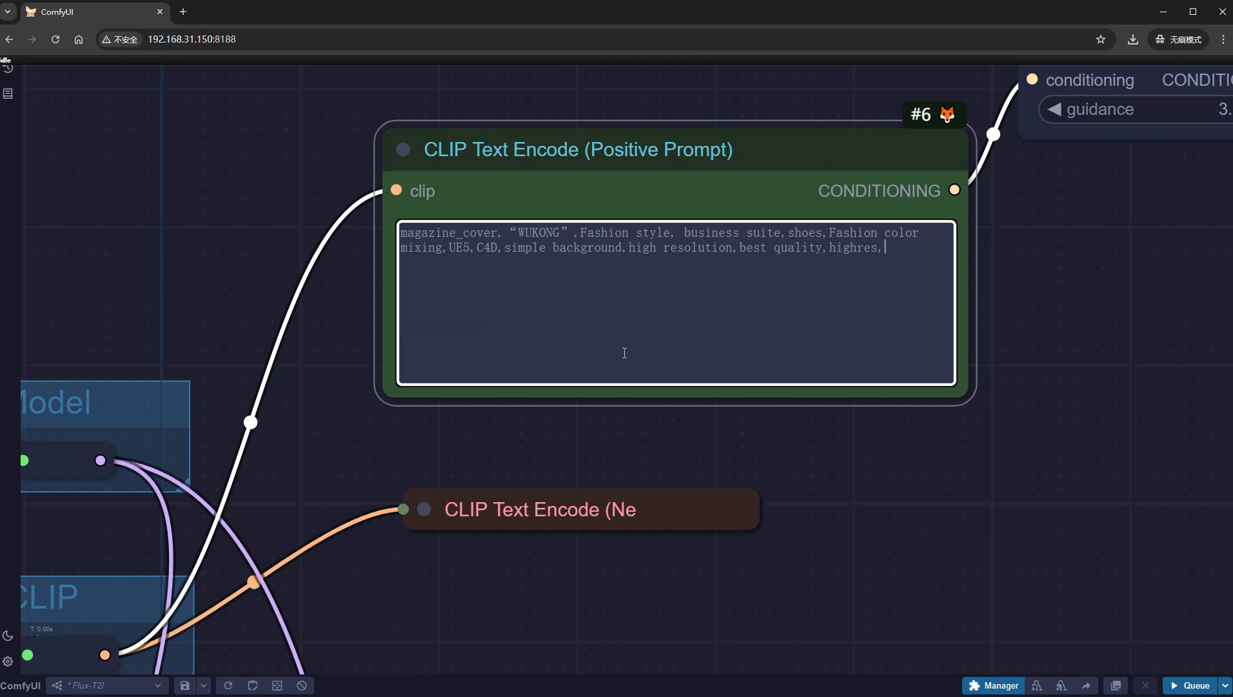
- Run the workflow with the Wukong prompt and examine the with-LoRA and without-LoRA images side by side
{"action": "left_click", "coordinate": [1175, 680]}
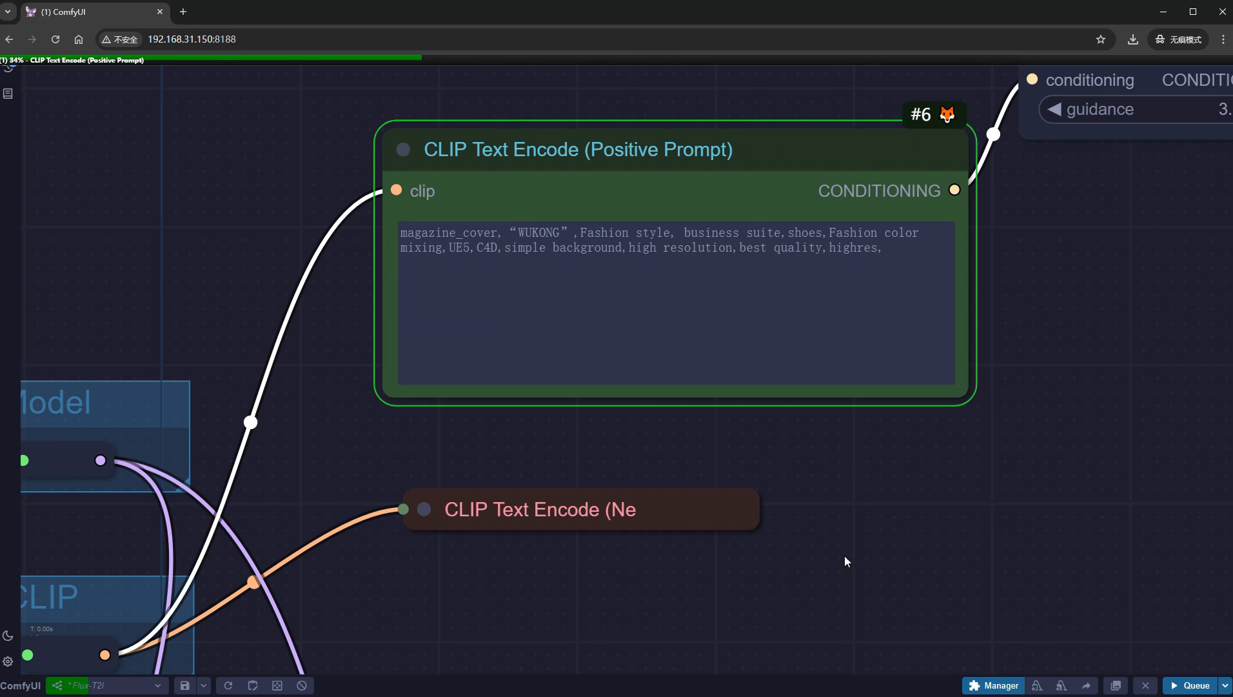
{"action": "scroll", "coordinate": [845, 555], "scroll_direction": "down", "scroll_amount": 15}
{"action": "left_click_drag", "start_coordinate": [901, 634], "coordinate": [359, 315]}
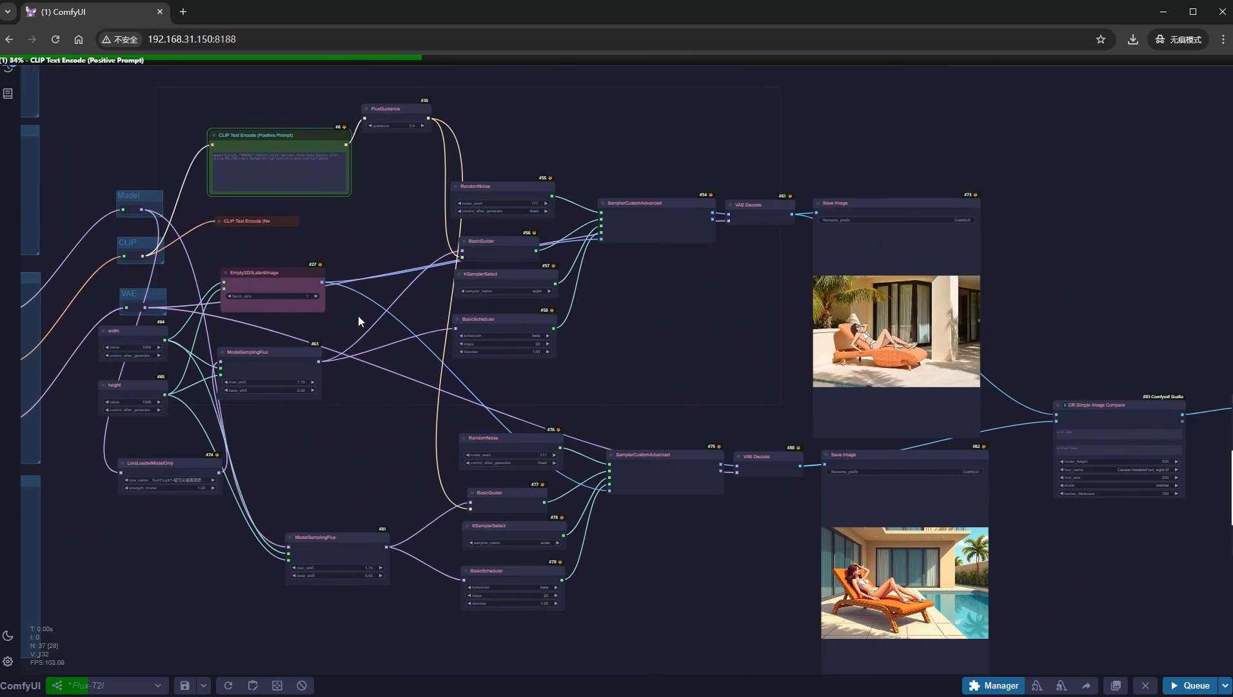
{"action": "scroll", "coordinate": [368, 323], "scroll_direction": "down", "scroll_amount": 5}
{"action": "left_click_drag", "start_coordinate": [427, 503], "coordinate": [508, 559]}
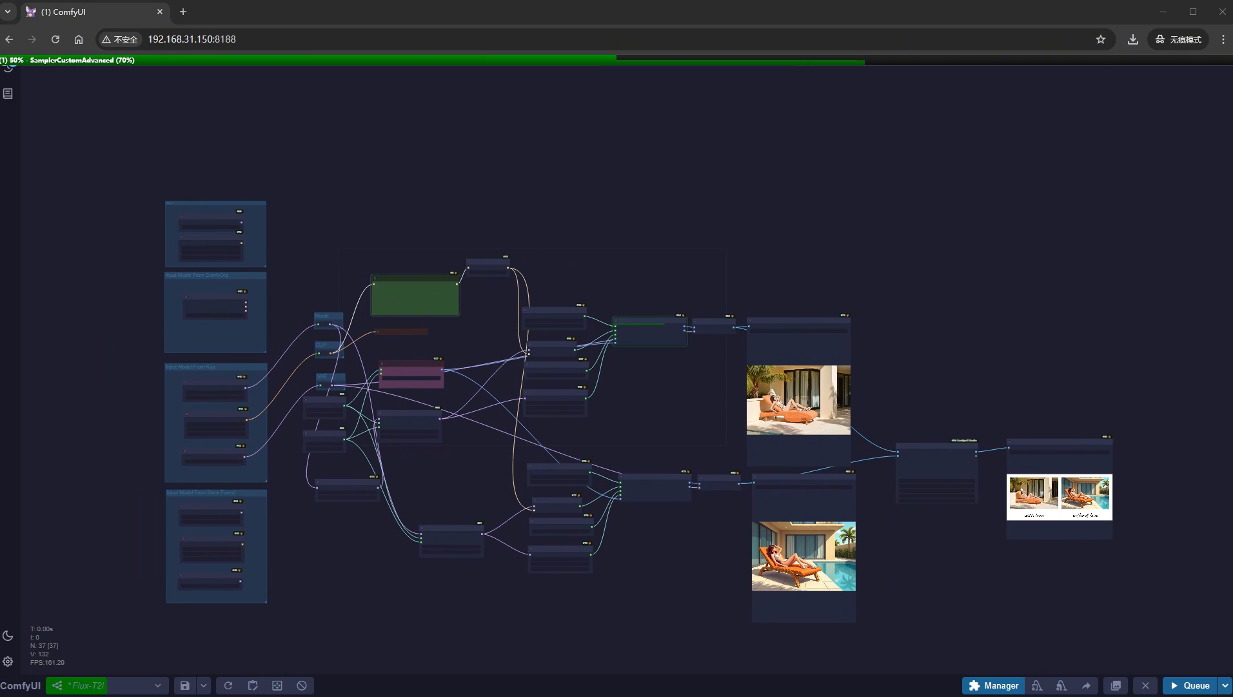
{"action": "scroll", "coordinate": [1121, 525], "scroll_direction": "up", "scroll_amount": 15}
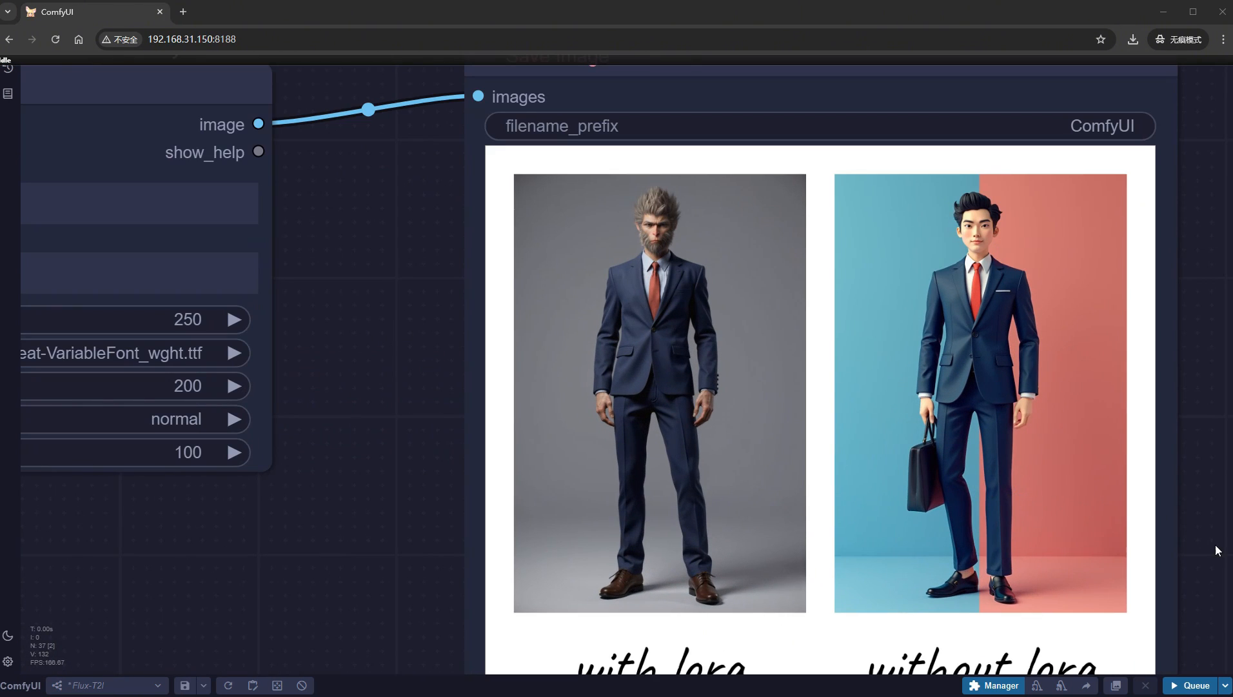
{"action": "left_click_drag", "start_coordinate": [1215, 544], "coordinate": [1150, 498]}
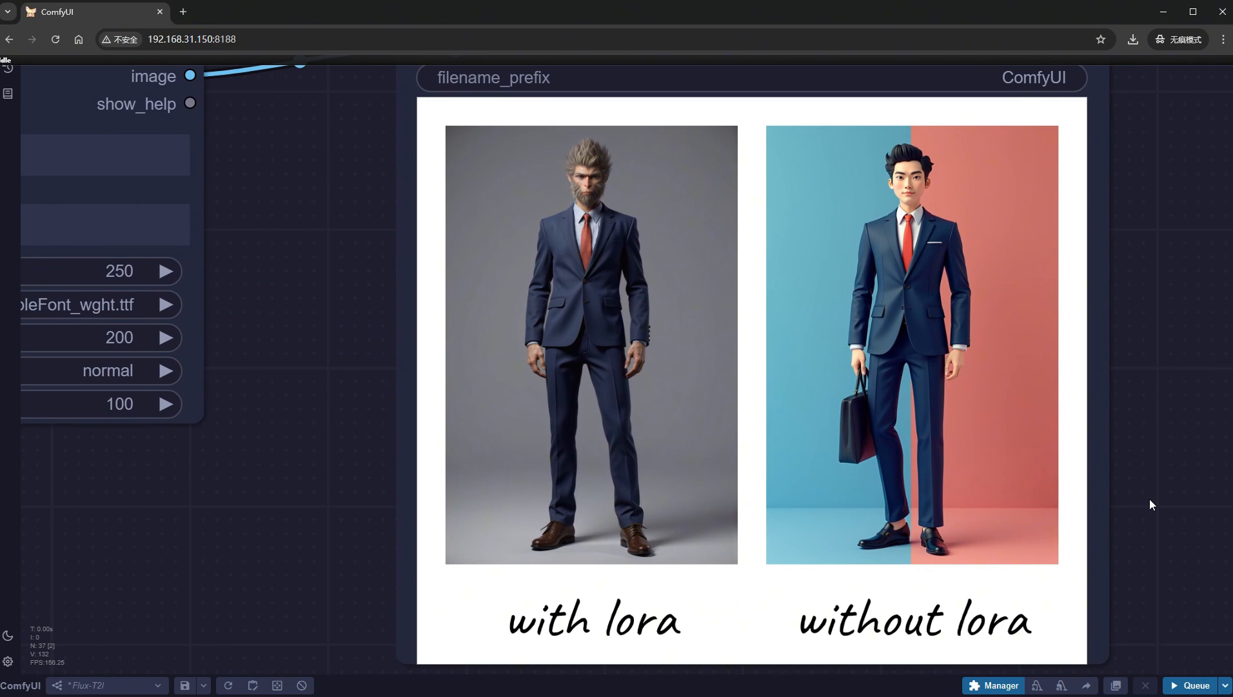
{"action": "left_click_drag", "start_coordinate": [1149, 497], "coordinate": [1049, 496]}
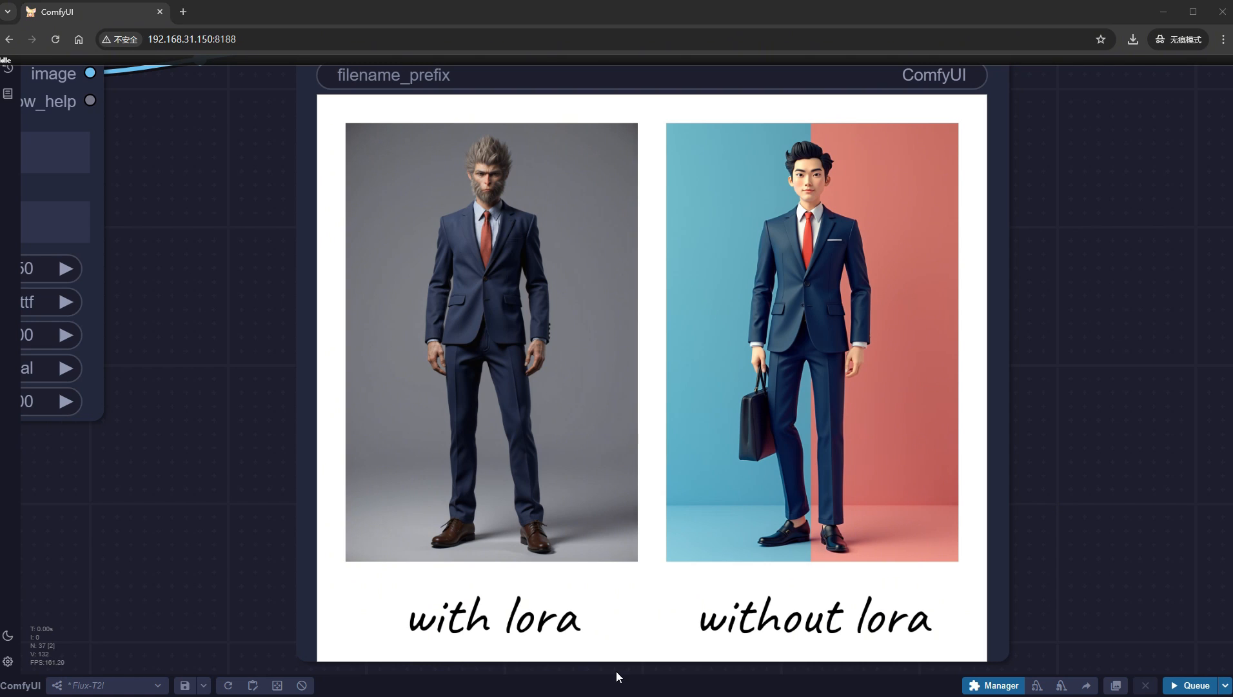
- Connect the MODEL output of the Unet Loader (GGUF) node to the input of the Model reroute
{"action": "scroll", "coordinate": [165, 503], "scroll_direction": "down", "scroll_amount": 6}
{"action": "scroll", "coordinate": [147, 497], "scroll_direction": "down", "scroll_amount": 2}
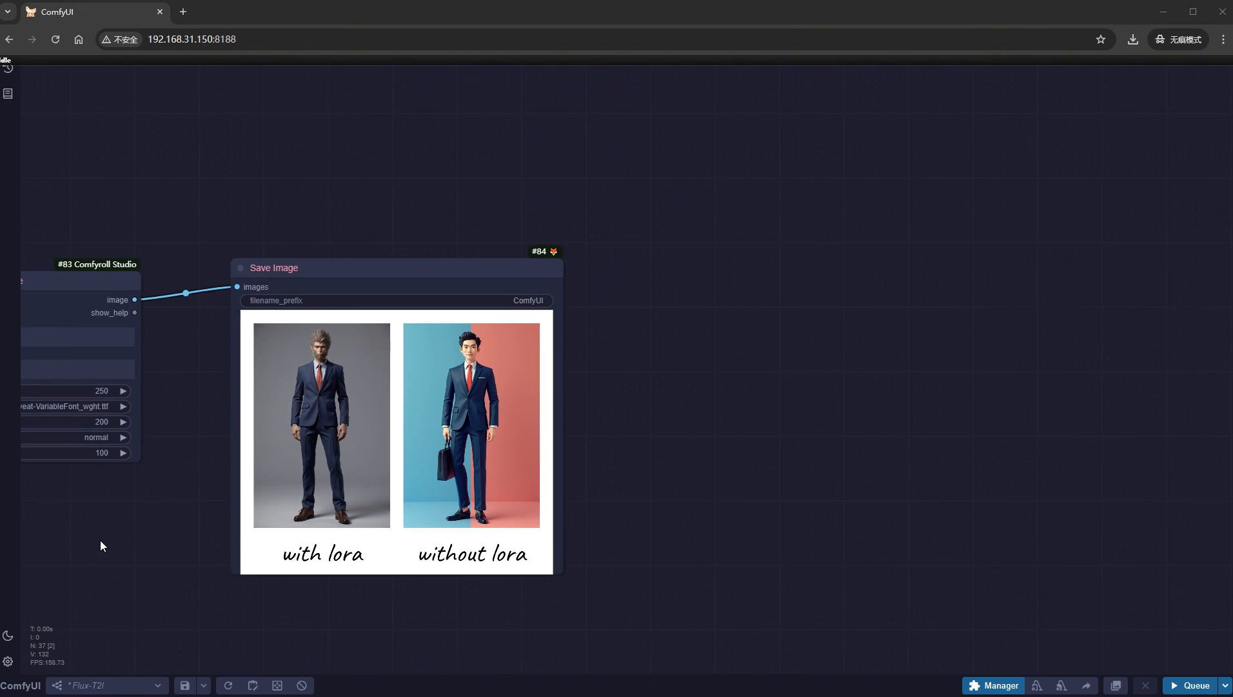
{"action": "left_click_drag", "start_coordinate": [100, 539], "coordinate": [1078, 580]}
{"action": "left_click_drag", "start_coordinate": [253, 319], "coordinate": [1067, 469]}
{"action": "scroll", "coordinate": [1058, 466], "scroll_direction": "down", "scroll_amount": 4}
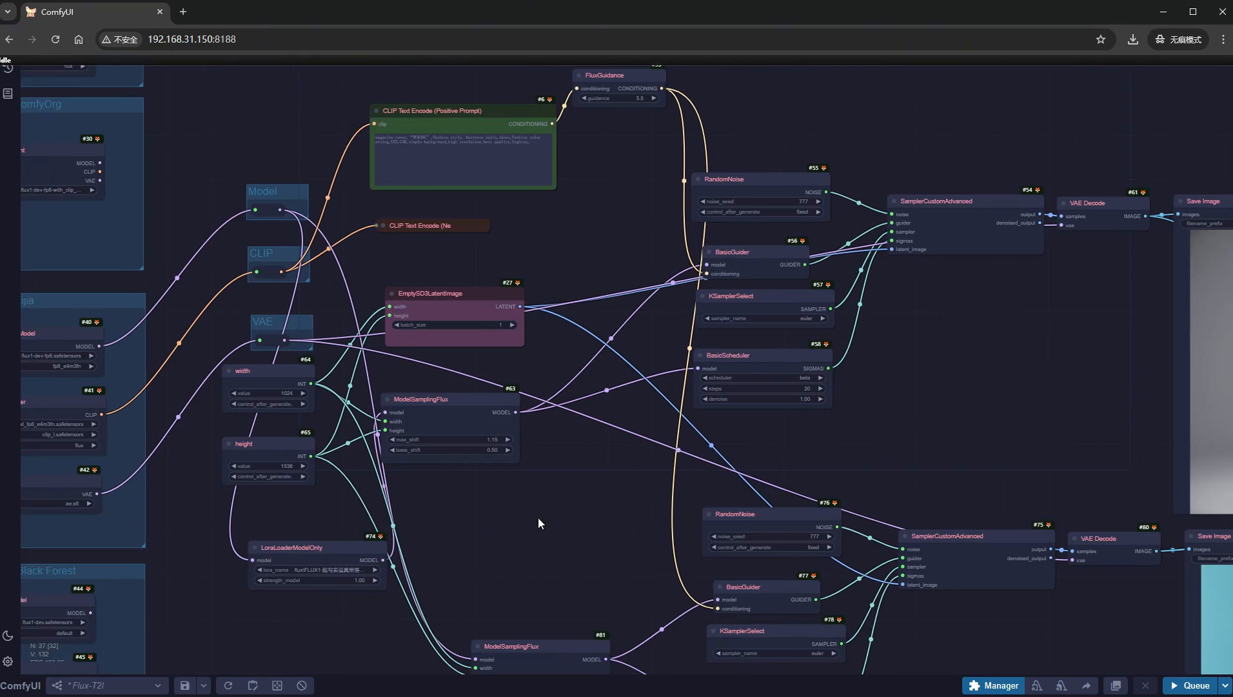
{"action": "left_click_drag", "start_coordinate": [537, 517], "coordinate": [885, 629]}
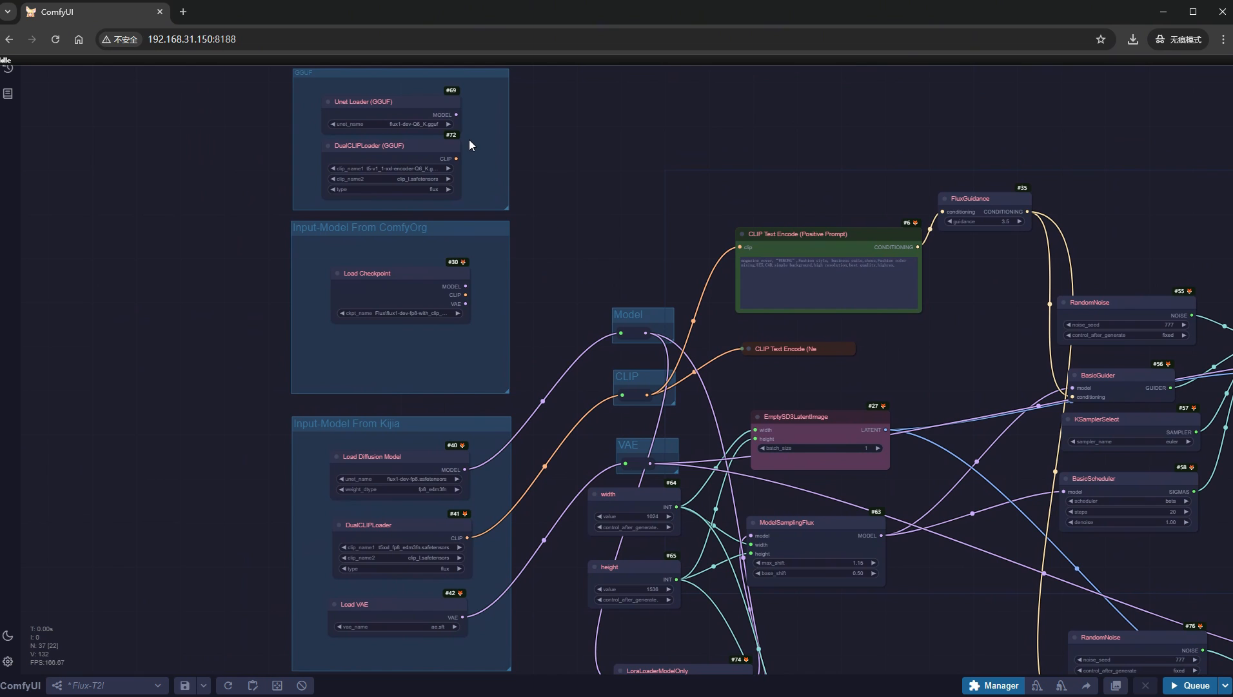
{"action": "left_click_drag", "start_coordinate": [456, 114], "coordinate": [621, 333]}
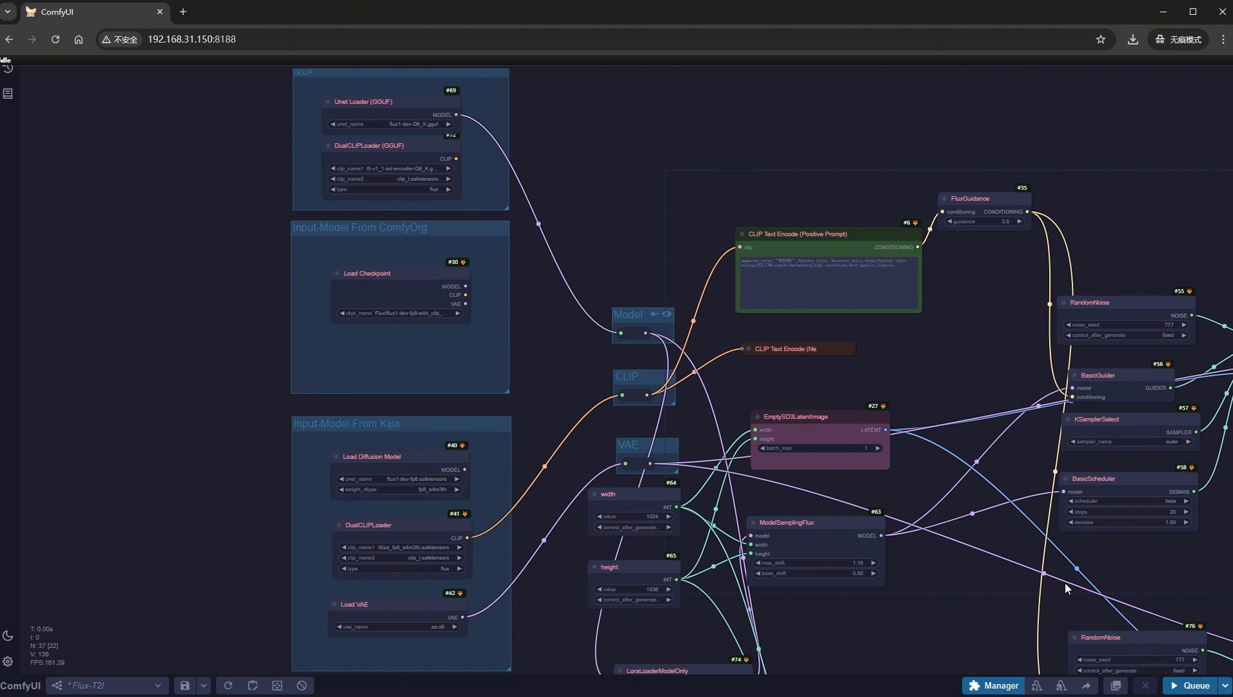
- Run the workflow with the GGUF model and examine the with-LoRA and without-LoRA comparison
{"action": "left_click", "coordinate": [1191, 685]}
{"action": "scroll", "coordinate": [909, 576], "scroll_direction": "down", "scroll_amount": 2}
{"action": "scroll", "coordinate": [1097, 594], "scroll_direction": "down", "scroll_amount": 3}
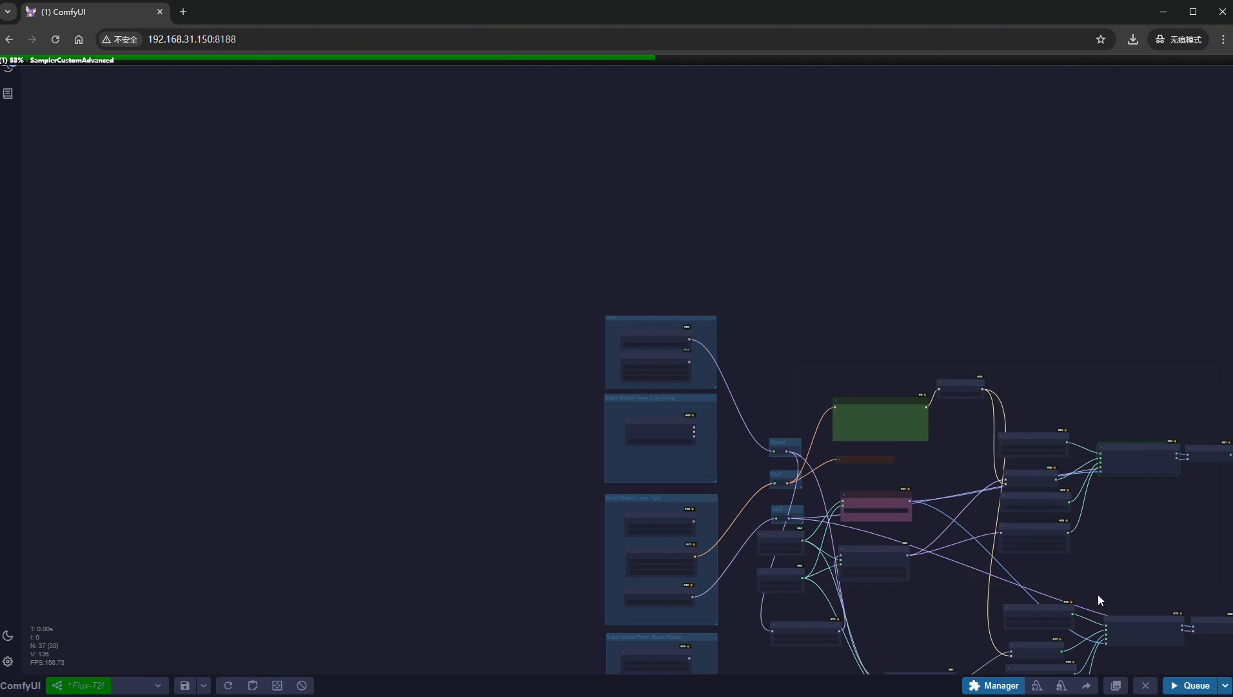
{"action": "left_click_drag", "start_coordinate": [1098, 595], "coordinate": [381, 395]}
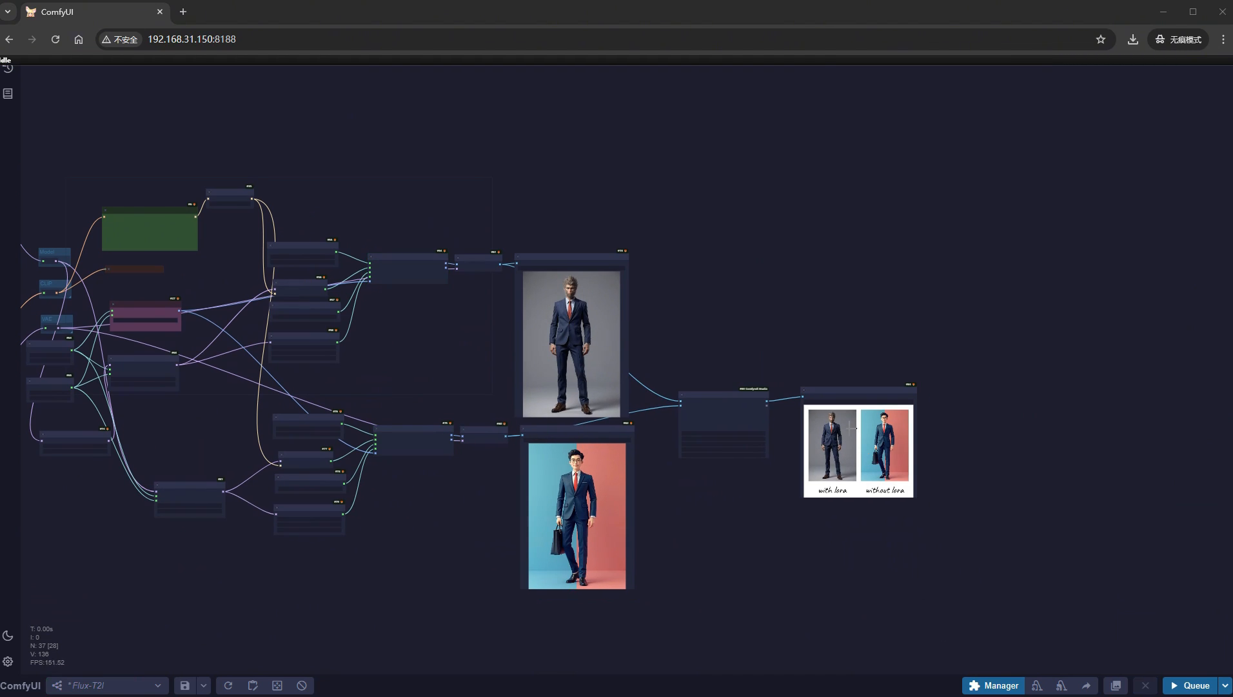
{"action": "scroll", "coordinate": [871, 453], "scroll_direction": "up", "scroll_amount": 20}
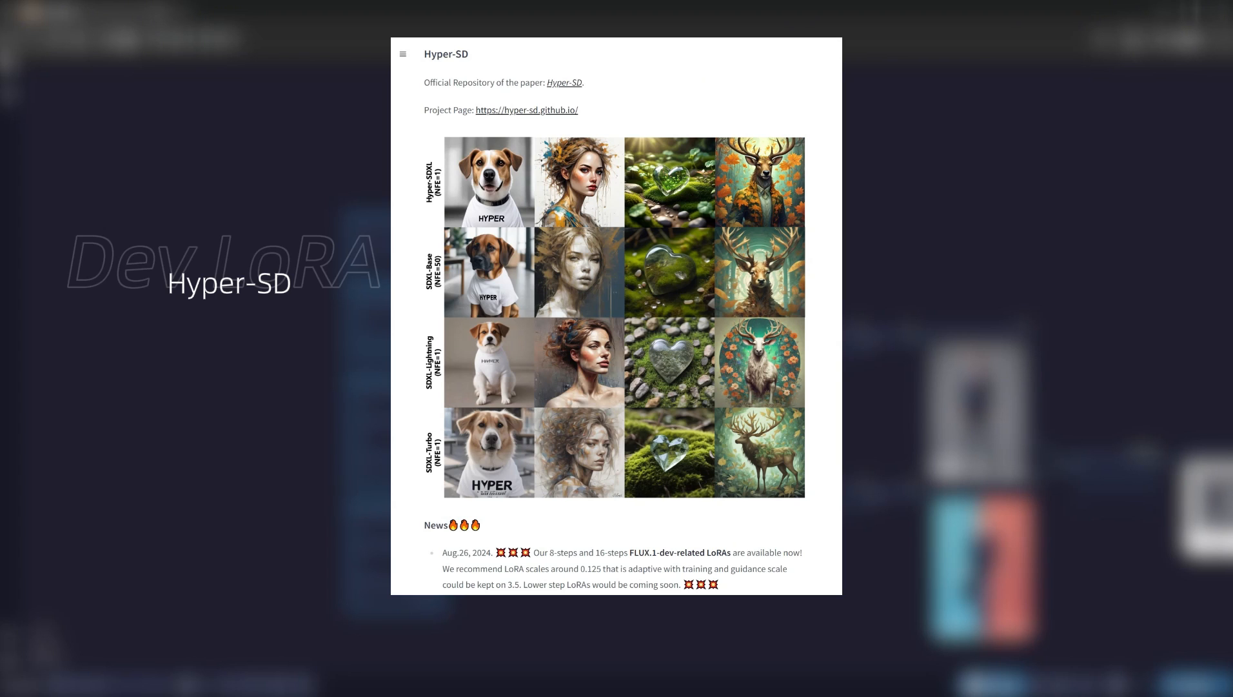
- Connect Load Diffusion Model to the Model reroute and load flux\Hyper-FLUX.1-dev-8steps-lora.safetensors in LoraLoaderModelOnly with strength_model 0.13
{"action": "scroll", "coordinate": [477, 441], "scroll_direction": "up", "scroll_amount": 1}
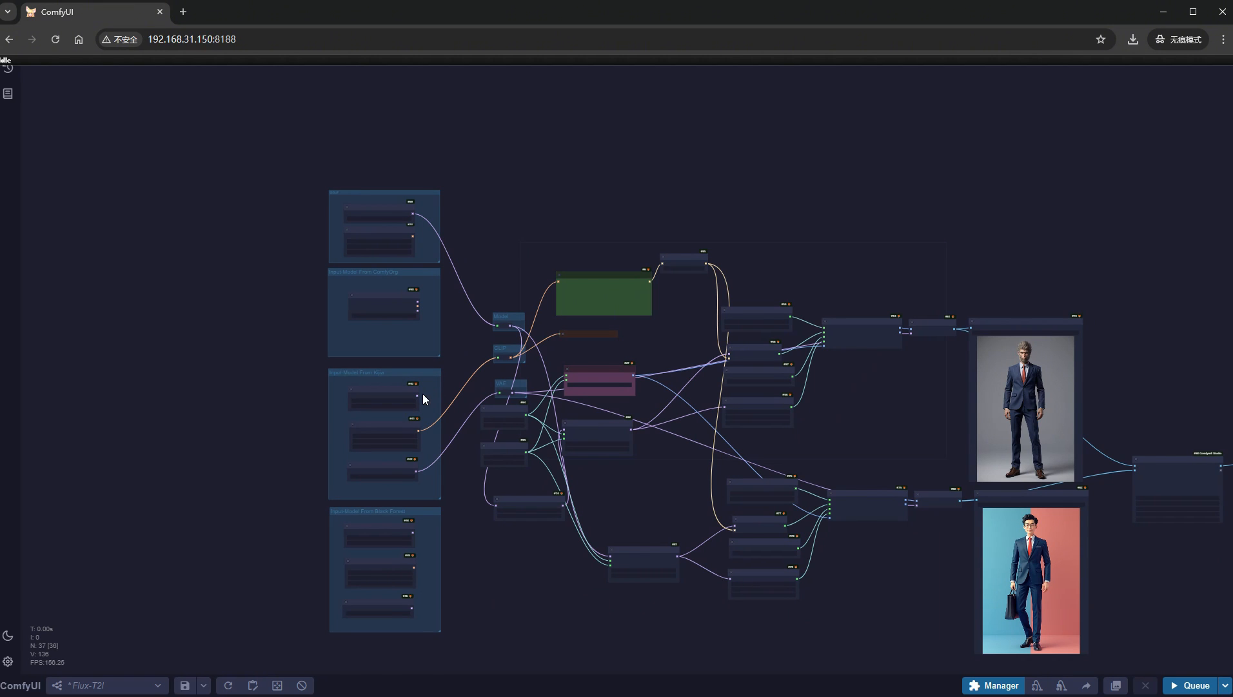
{"action": "left_click_drag", "start_coordinate": [418, 396], "coordinate": [498, 325]}
{"action": "scroll", "coordinate": [499, 464], "scroll_direction": "up", "scroll_amount": 10}
{"action": "left_click", "coordinate": [535, 496]}
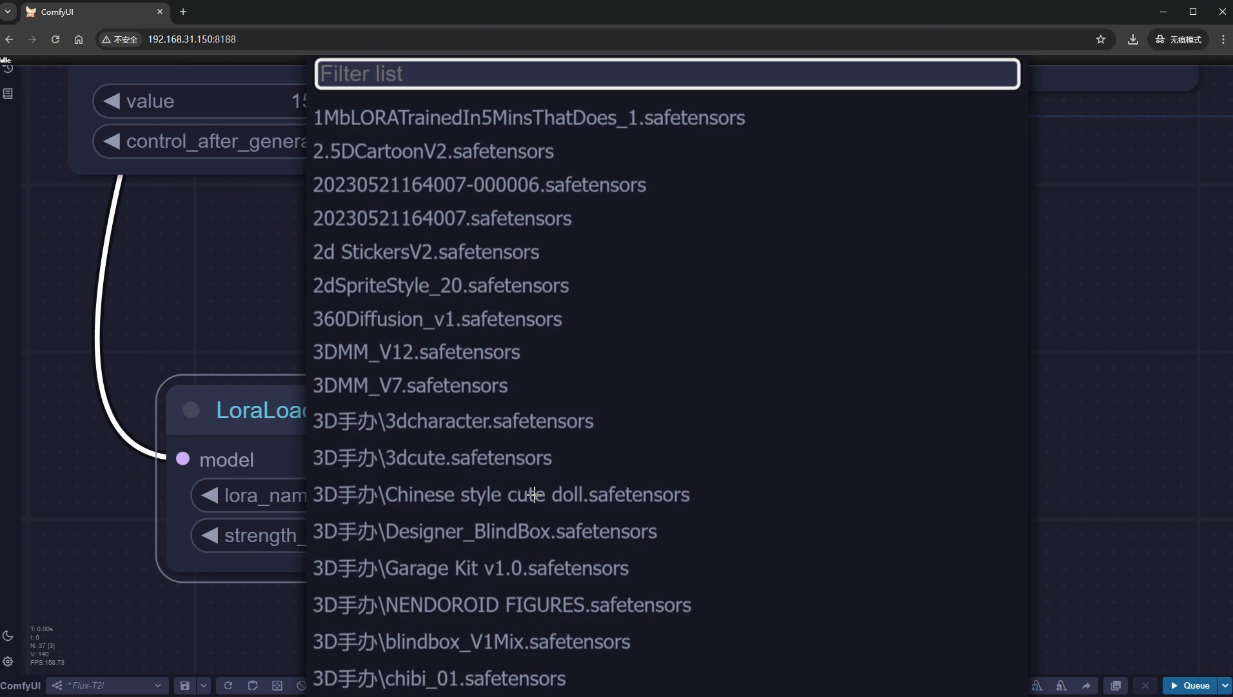
{"action": "type", "text": "flux"}
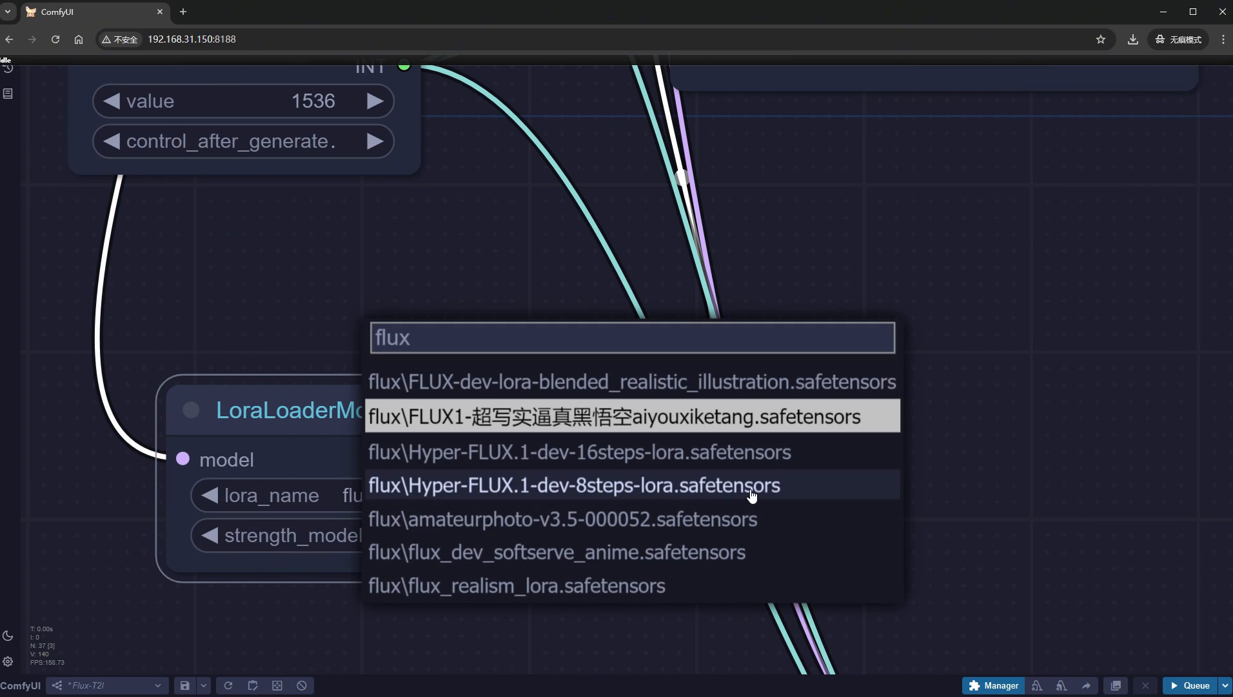
{"action": "left_click", "coordinate": [749, 488]}
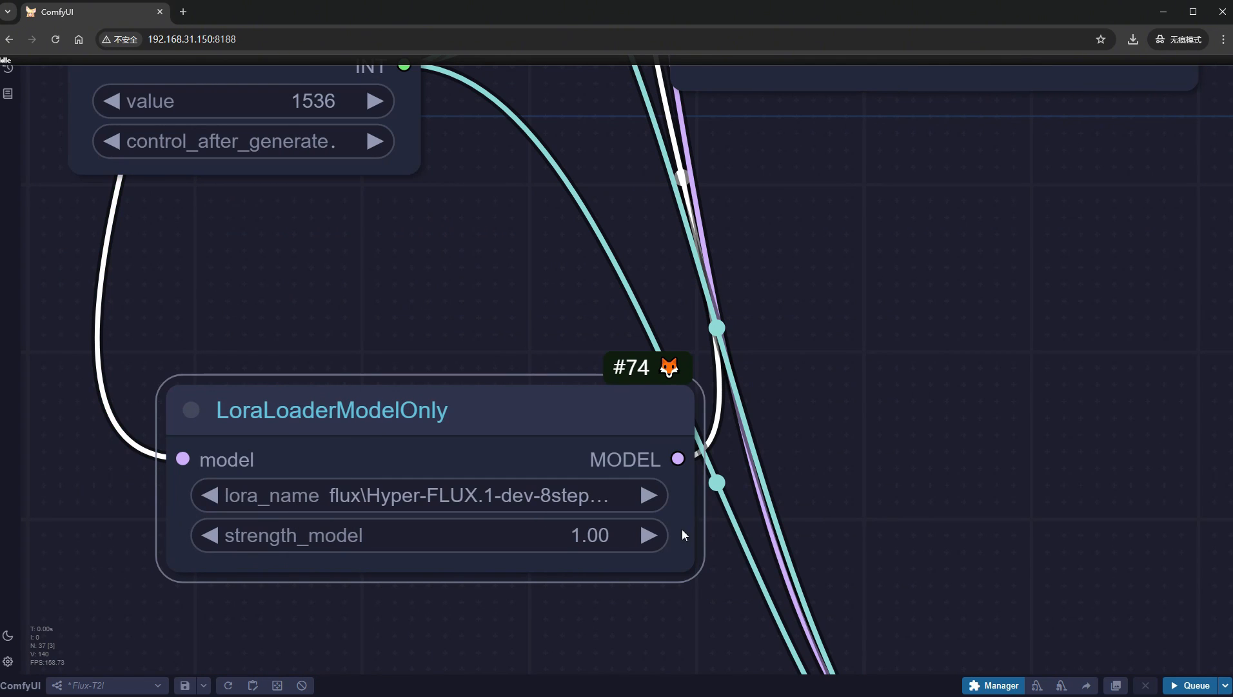
{"action": "left_click", "coordinate": [560, 535]}
{"action": "type", "text": "0.13"}
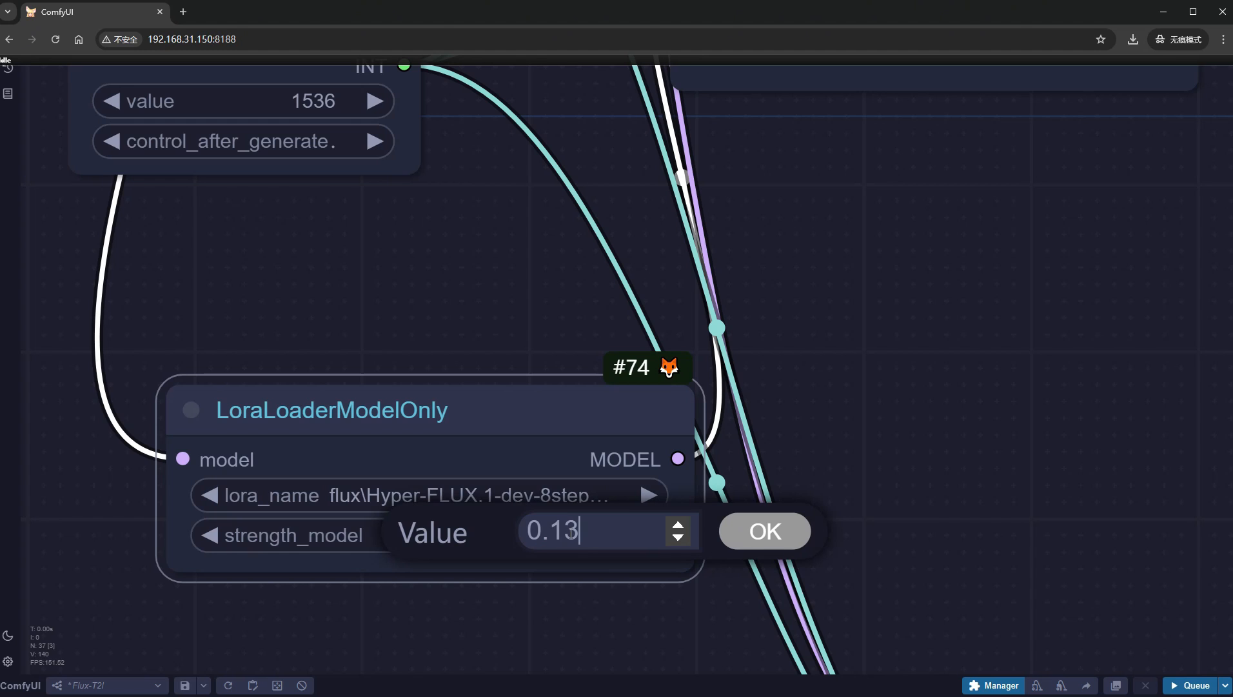
{"action": "key", "text": "Return"}
- Set steps to 8 in the BasicScheduler nodes of both the without-LoRA and with-LoRA branches
{"action": "scroll", "coordinate": [804, 494], "scroll_direction": "down", "scroll_amount": 7}
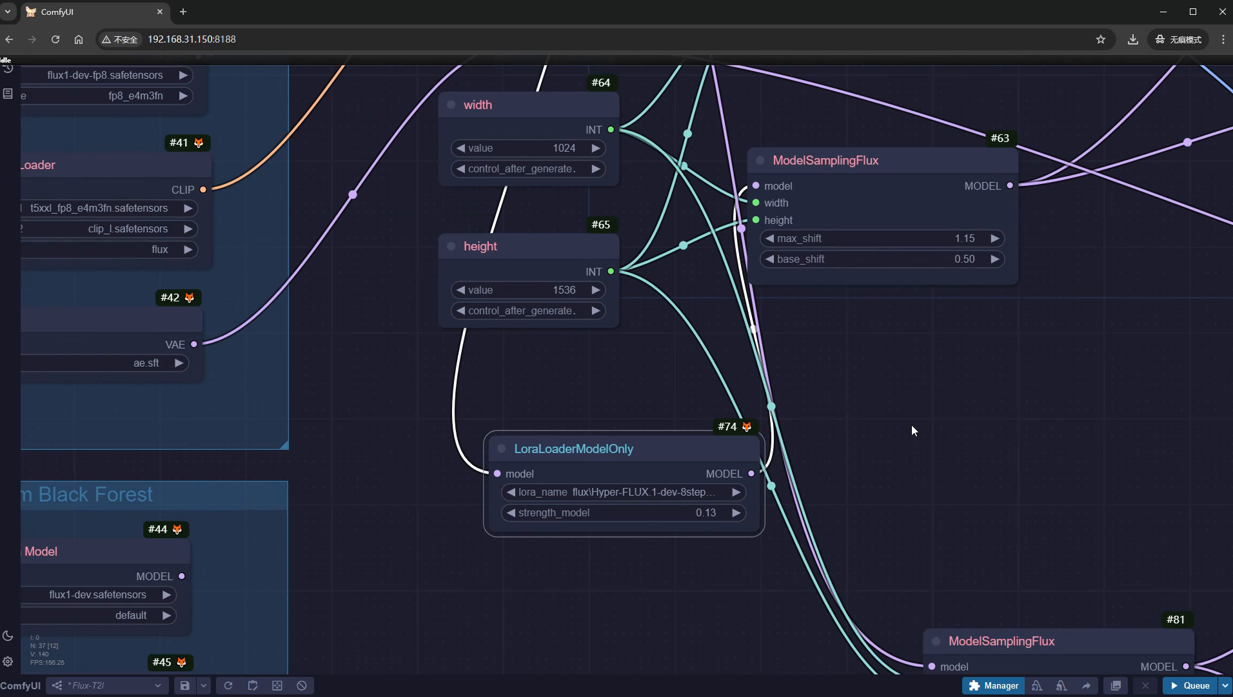
{"action": "left_click_drag", "start_coordinate": [1069, 353], "coordinate": [293, 314]}
{"action": "left_click_drag", "start_coordinate": [956, 573], "coordinate": [944, 466]}
{"action": "left_click", "coordinate": [798, 645]}
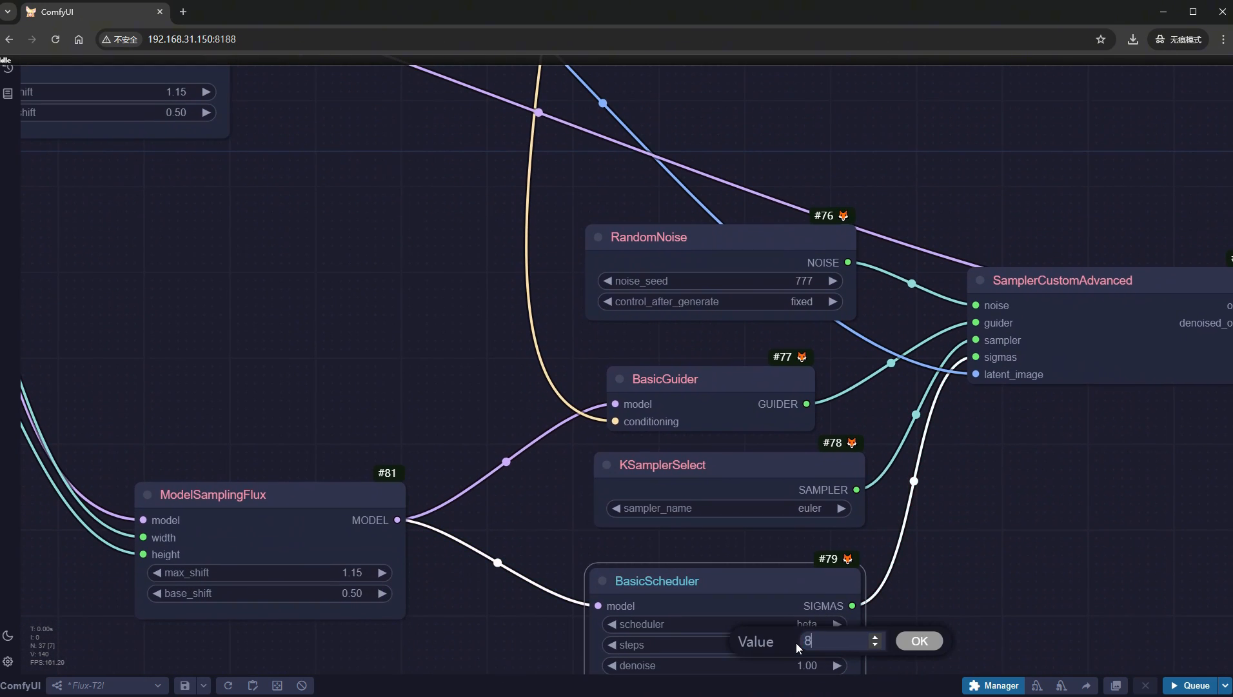
{"action": "key", "text": "Return"}
{"action": "left_click_drag", "start_coordinate": [952, 210], "coordinate": [941, 418]}
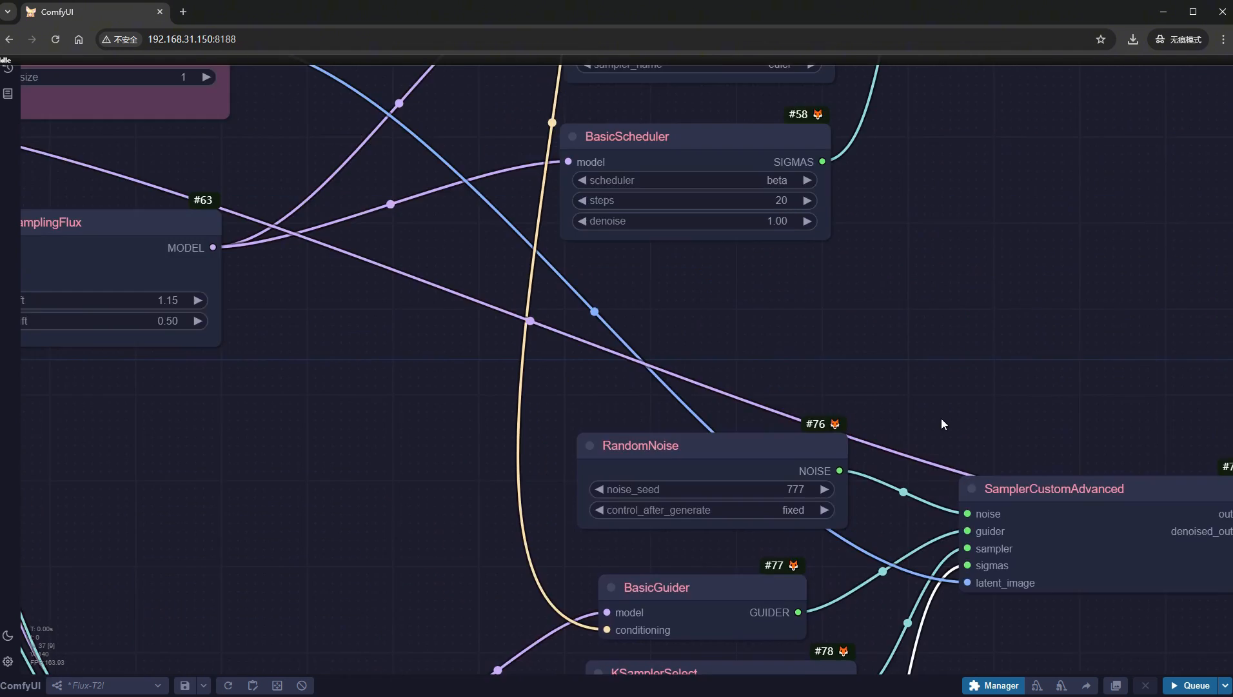
{"action": "scroll", "coordinate": [941, 418], "scroll_direction": "up", "scroll_amount": 5}
{"action": "left_click", "coordinate": [763, 529]}
{"action": "type", "text": "8"}
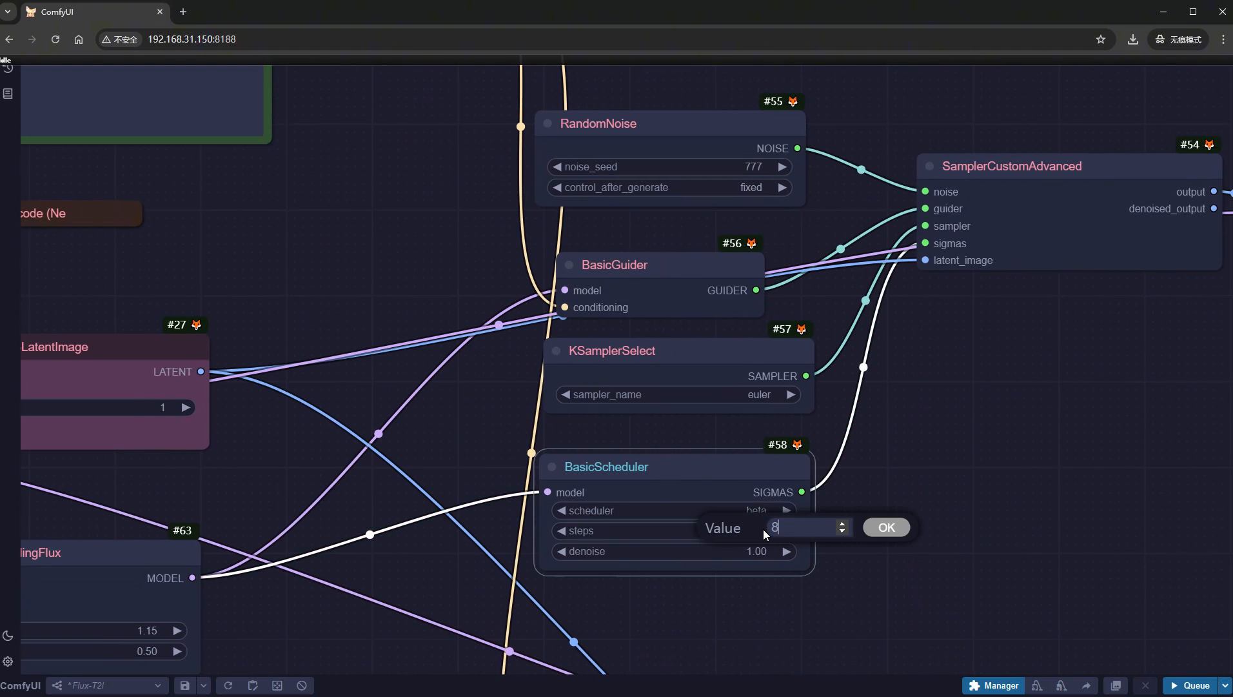
{"action": "key", "text": "Return"}
- Replace the positive prompt with the one beginning "((absurdres posterart)) realistic graceful 20-year-old 1girl,A dress of flowers and butterflys"
{"action": "left_click_drag", "start_coordinate": [1051, 432], "coordinate": [1126, 671]}
{"action": "left_click_drag", "start_coordinate": [336, 439], "coordinate": [822, 560]}
{"action": "scroll", "coordinate": [610, 416], "scroll_direction": "up", "scroll_amount": 5}
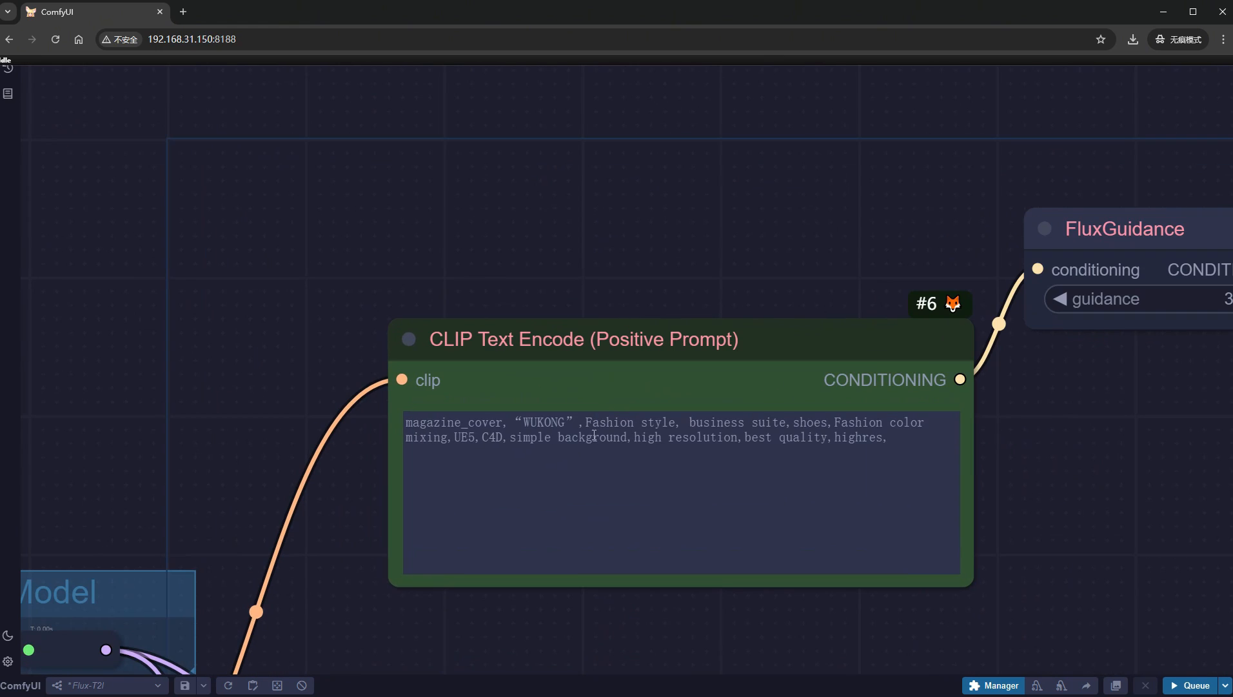
{"action": "left_click", "coordinate": [594, 434]}
{"action": "key", "text": "ctrl+a"}
{"action": "type", "text": "((absurdres posterart)) realistic graceful 20-year-old 1girl,A dress of flowers and butterflys, Perfect clouds in the sunset, motif buttereflies flying firefly, sounds of morning melody, Motif sunset shades, motif sunset tones, Fields of flowers,detailed face focus, rays tracing, piercing light,"}
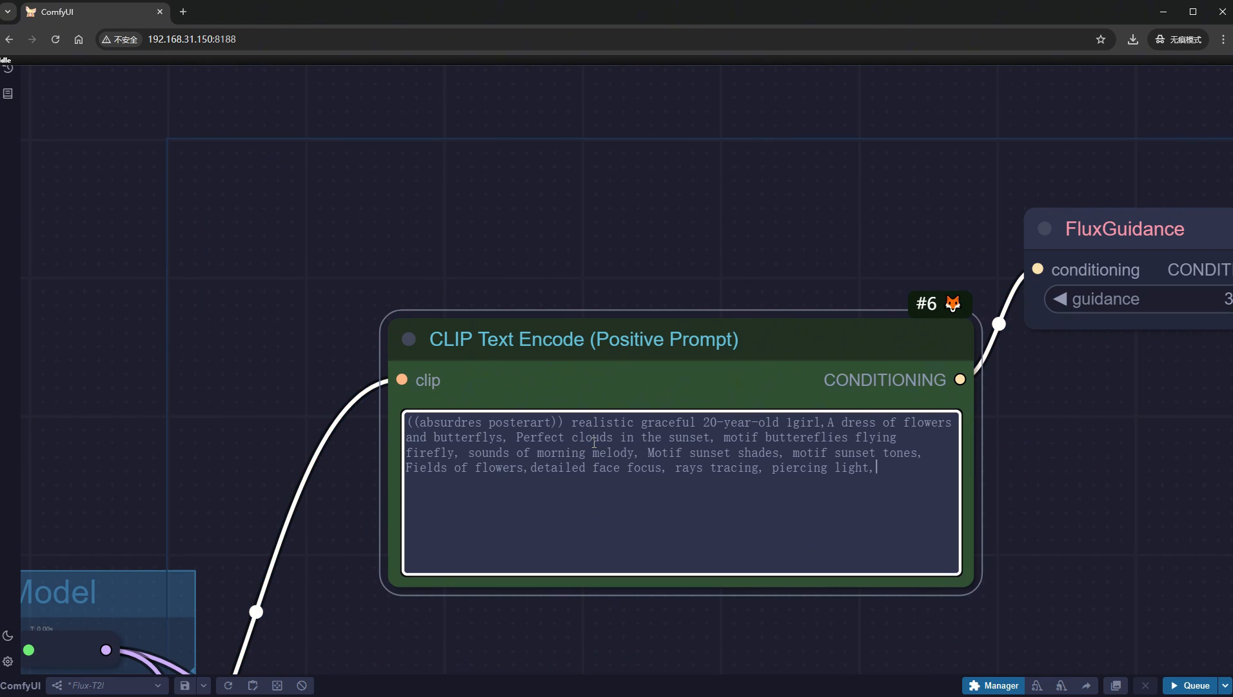
- Run the workflow at 8 steps and examine the images with and without the Hyper-FLUX LoRA side by side
{"action": "left_click", "coordinate": [1192, 687]}
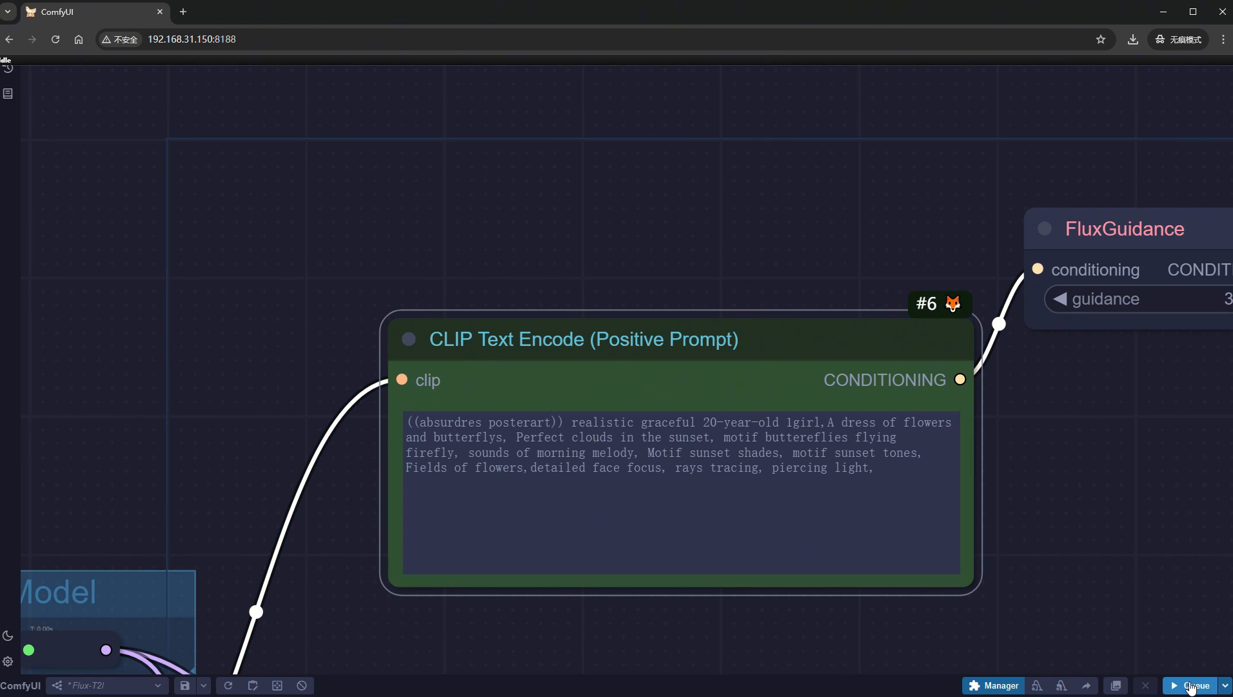
{"action": "scroll", "coordinate": [1080, 564], "scroll_direction": "down", "scroll_amount": 10}
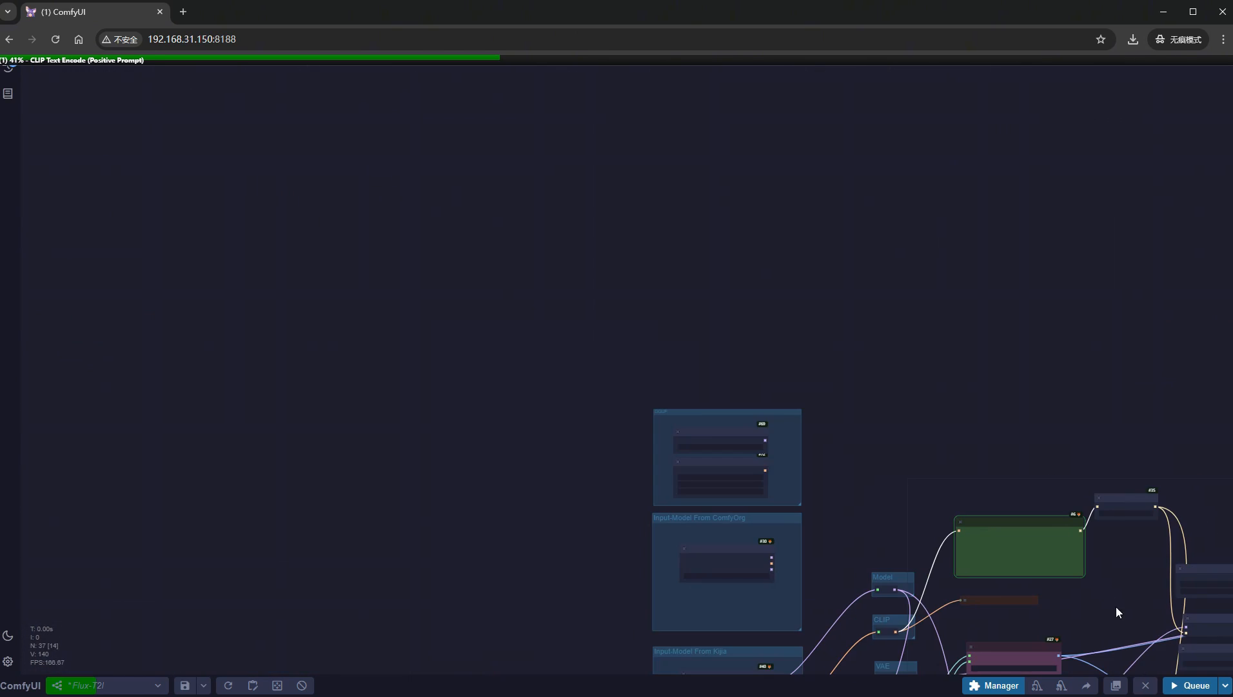
{"action": "left_click_drag", "start_coordinate": [1116, 606], "coordinate": [605, 383]}
{"action": "scroll", "coordinate": [604, 383], "scroll_direction": "down", "scroll_amount": 3}
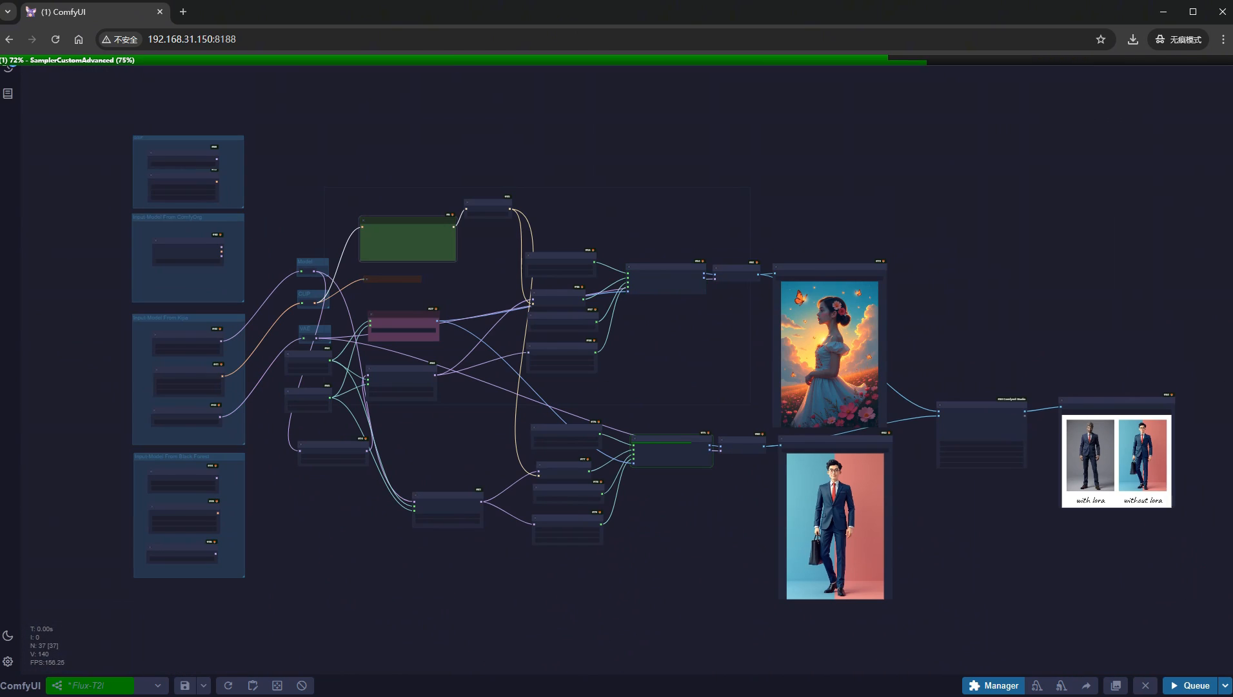
{"action": "scroll", "coordinate": [1194, 465], "scroll_direction": "up", "scroll_amount": 9}
{"action": "scroll", "coordinate": [1140, 494], "scroll_direction": "up", "scroll_amount": 3}
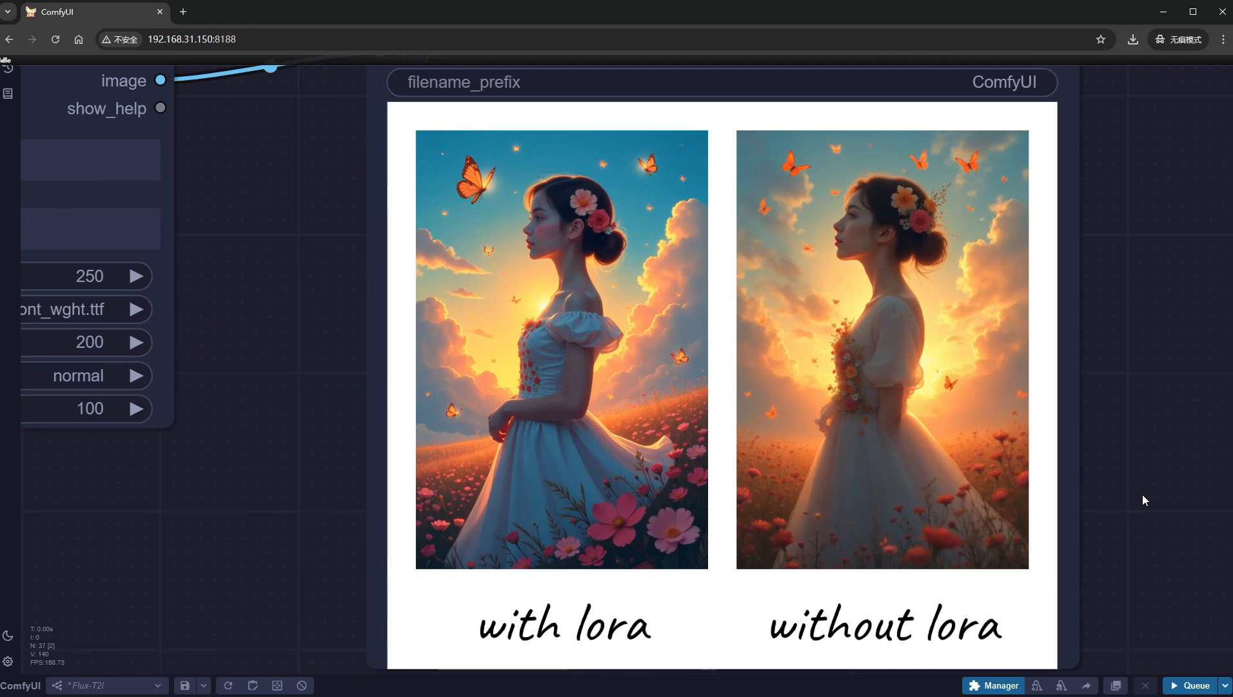
{"action": "scroll", "coordinate": [1143, 500], "scroll_direction": "up", "scroll_amount": 1}
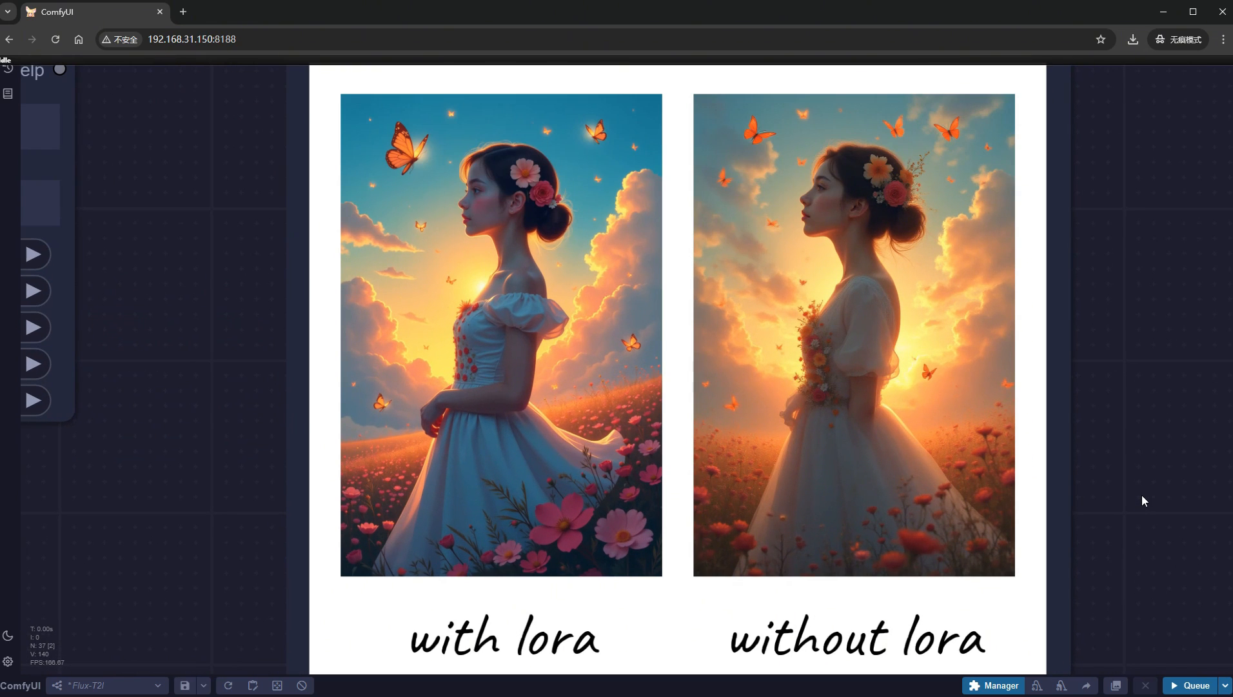
{"action": "scroll", "coordinate": [1113, 503], "scroll_direction": "down", "scroll_amount": 5}
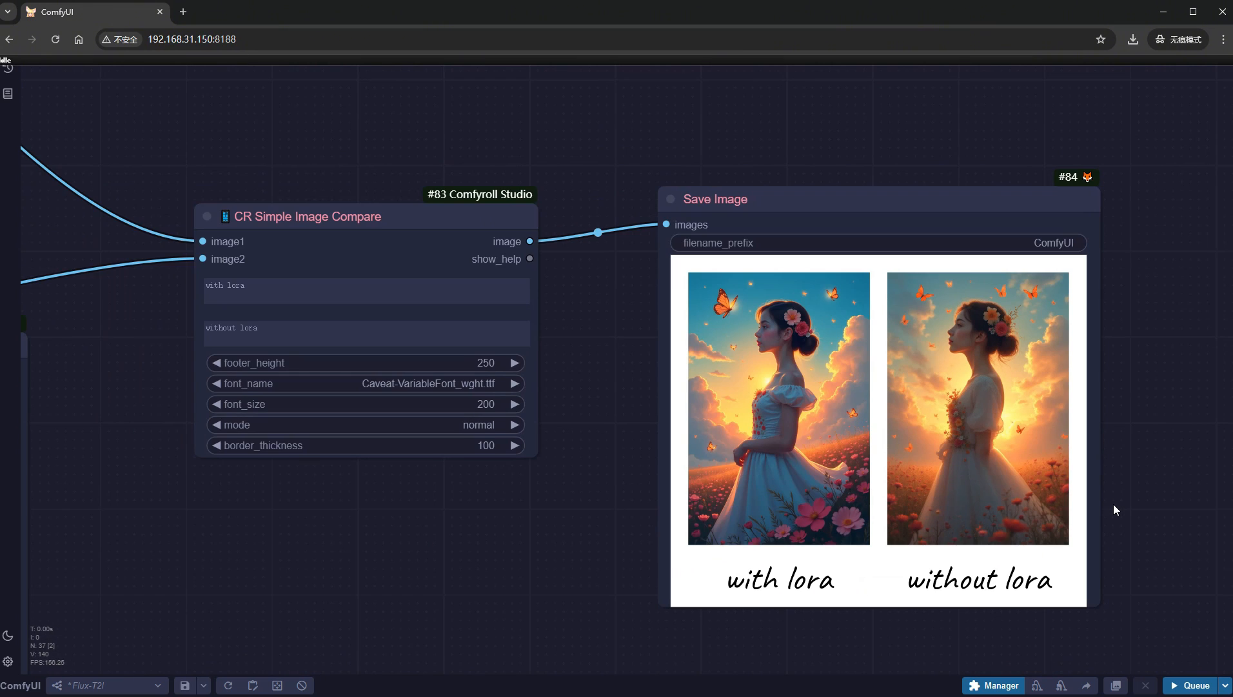
- Set steps to 20 in the BasicScheduler of the without-LoRA branch
{"action": "scroll", "coordinate": [1112, 504], "scroll_direction": "down", "scroll_amount": 4}
{"action": "scroll", "coordinate": [555, 632], "scroll_direction": "down", "scroll_amount": 2}
{"action": "scroll", "coordinate": [553, 635], "scroll_direction": "down", "scroll_amount": 2}
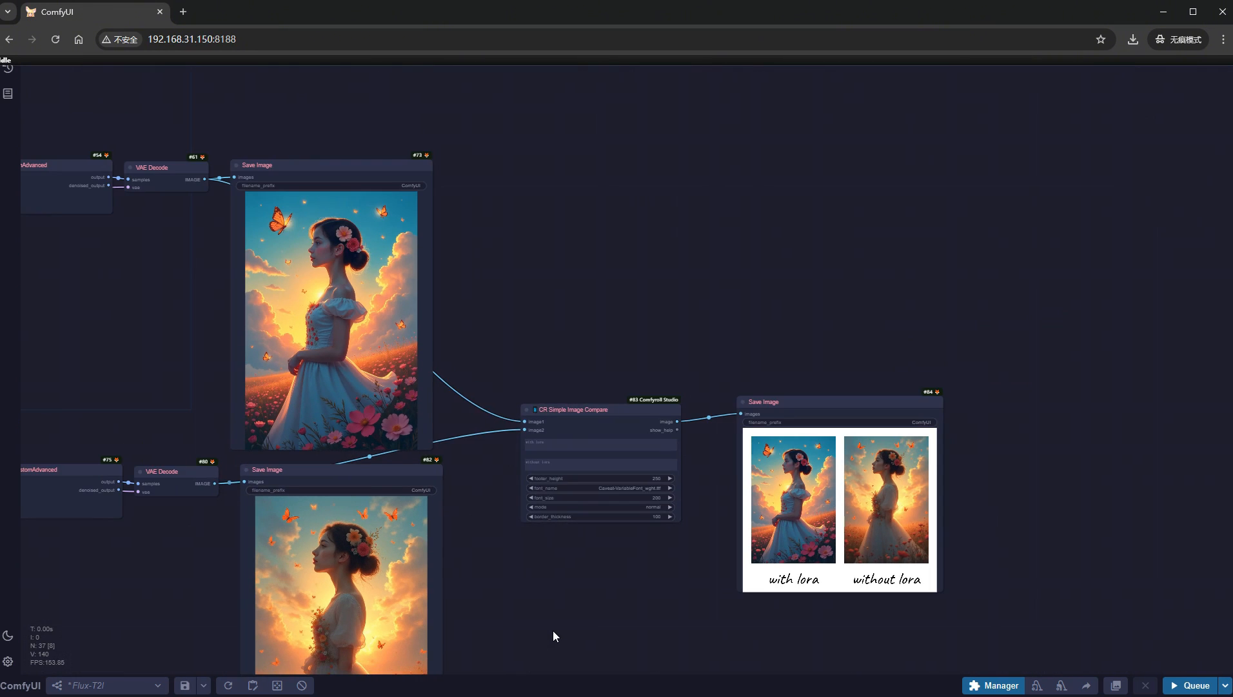
{"action": "left_click_drag", "start_coordinate": [553, 635], "coordinate": [1087, 503]}
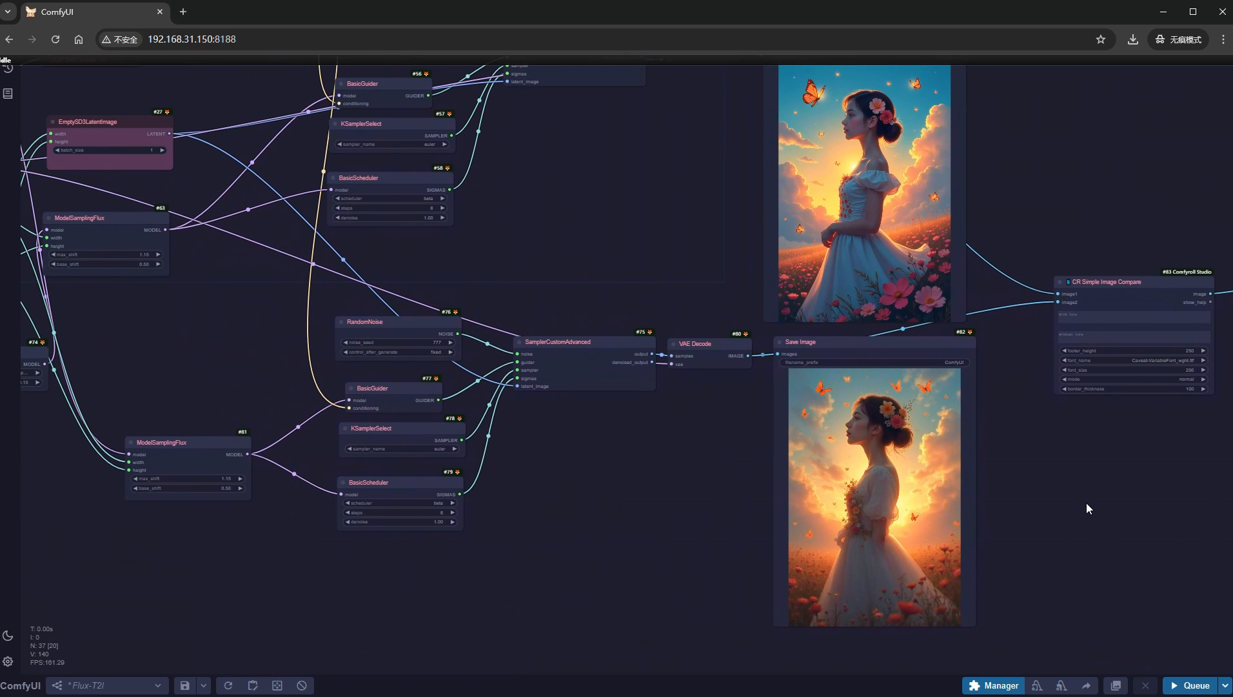
{"action": "scroll", "coordinate": [436, 546], "scroll_direction": "up", "scroll_amount": 6}
{"action": "left_click", "coordinate": [425, 499]}
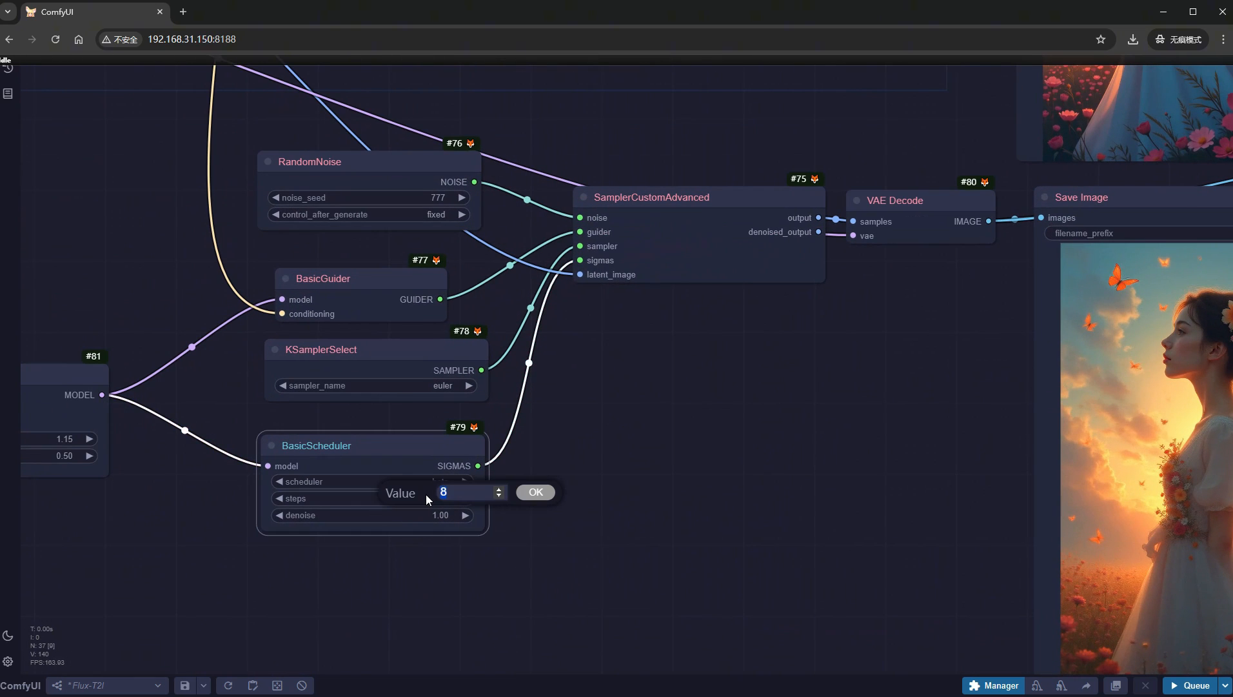
{"action": "type", "text": "20"}
{"action": "key", "text": "Return"}
{"action": "scroll", "coordinate": [670, 486], "scroll_direction": "down", "scroll_amount": 3}
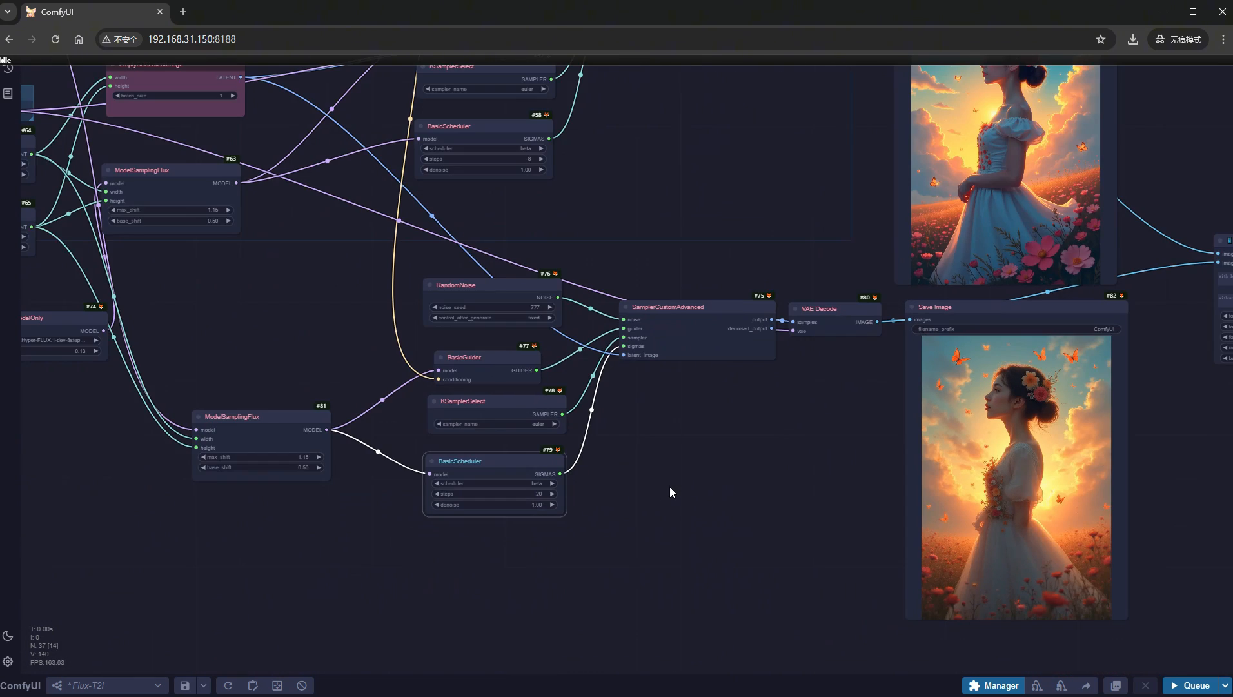
- Duplicate the without-LoRA Save Image node, move the VAE Decode link to the copy, and place the old and new nodes side by side
{"action": "scroll", "coordinate": [442, 459], "scroll_direction": "up", "scroll_amount": 2}
{"action": "left_click_drag", "start_coordinate": [443, 460], "coordinate": [414, 447]}
{"action": "mouse_move", "coordinate": [702, 271]}
{"action": "left_mouse_down", "text": "alt"}
{"action": "mouse_move", "coordinate": [963, 369]}
{"action": "mouse_move", "coordinate": [953, 357]}
{"action": "left_mouse_up", "text": "alt"}
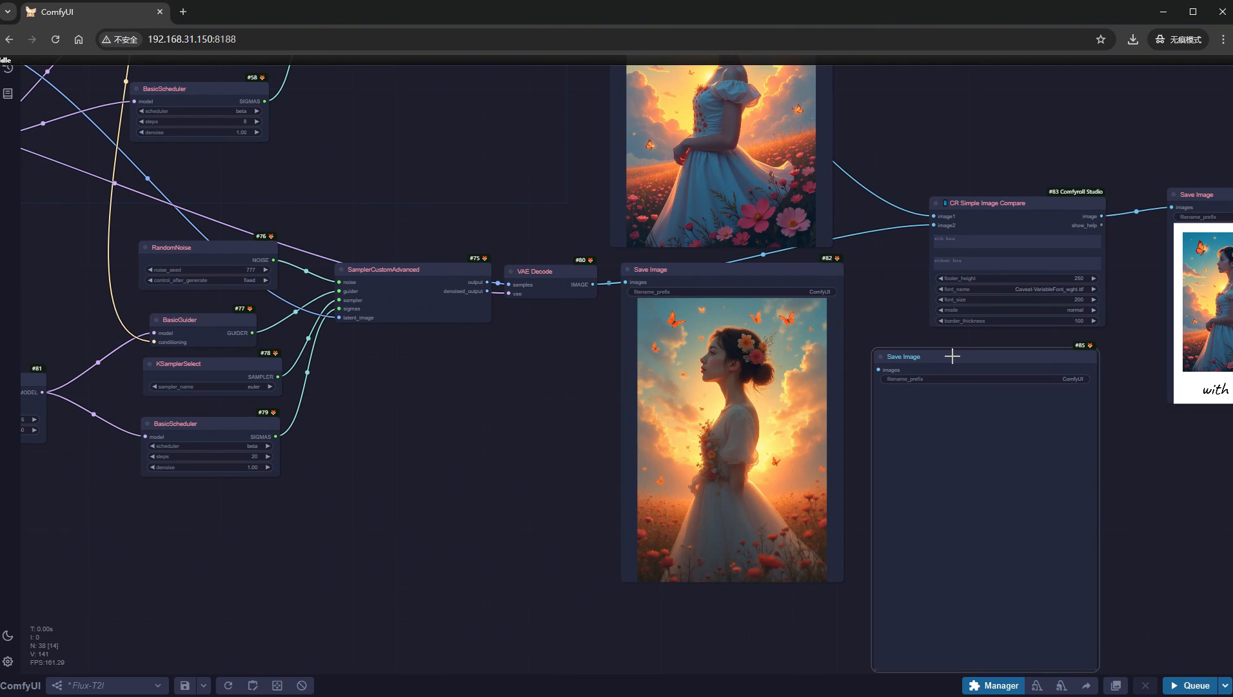
{"action": "left_click_drag", "start_coordinate": [626, 281], "coordinate": [878, 369]}
{"action": "left_click_drag", "start_coordinate": [760, 273], "coordinate": [495, 366]}
{"action": "left_click_drag", "start_coordinate": [926, 358], "coordinate": [647, 366]}
- Run the workflow and compare the 20-step without-LoRA image with its 8-step version and with the 8-step LoRA image
{"action": "left_click", "coordinate": [1184, 685]}
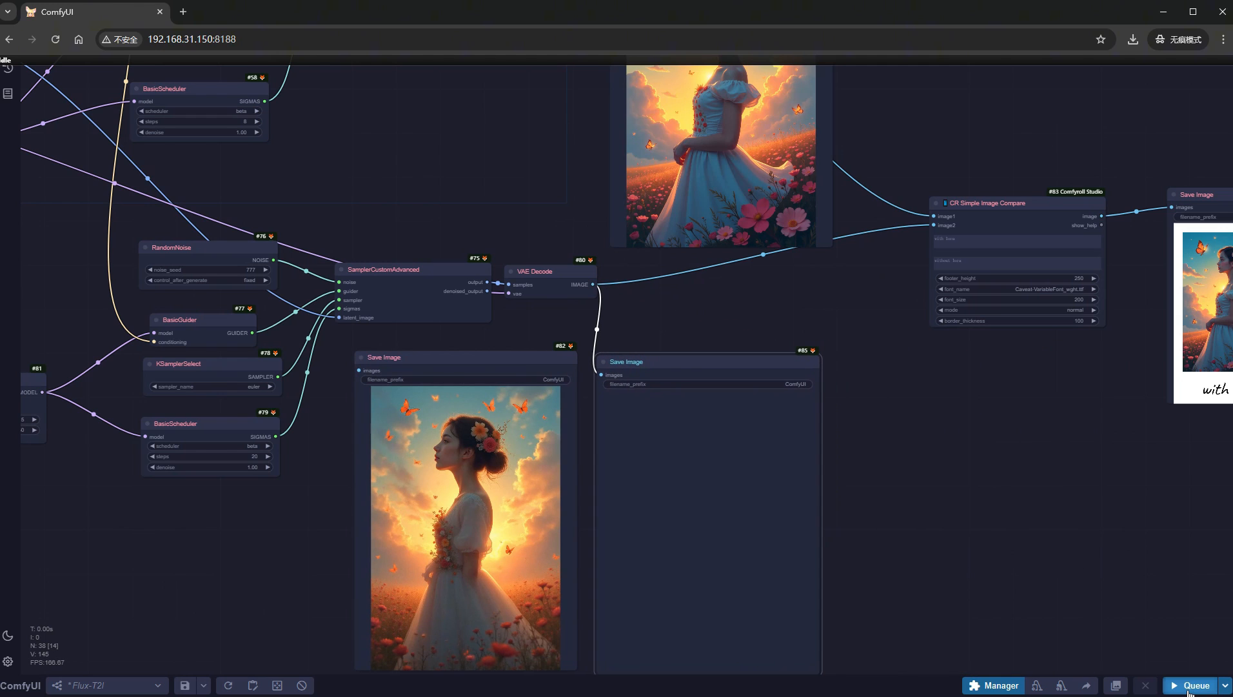
{"action": "scroll", "coordinate": [1025, 565], "scroll_direction": "down", "scroll_amount": 5}
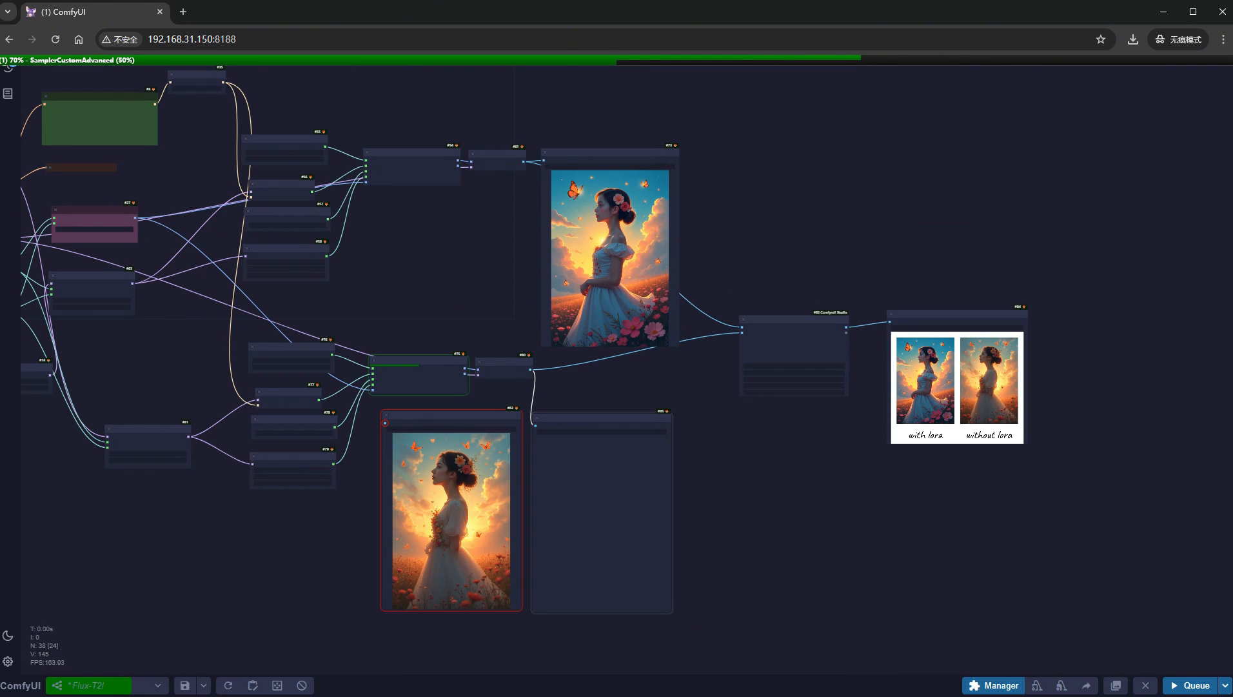
{"action": "scroll", "coordinate": [522, 652], "scroll_direction": "up", "scroll_amount": 5}
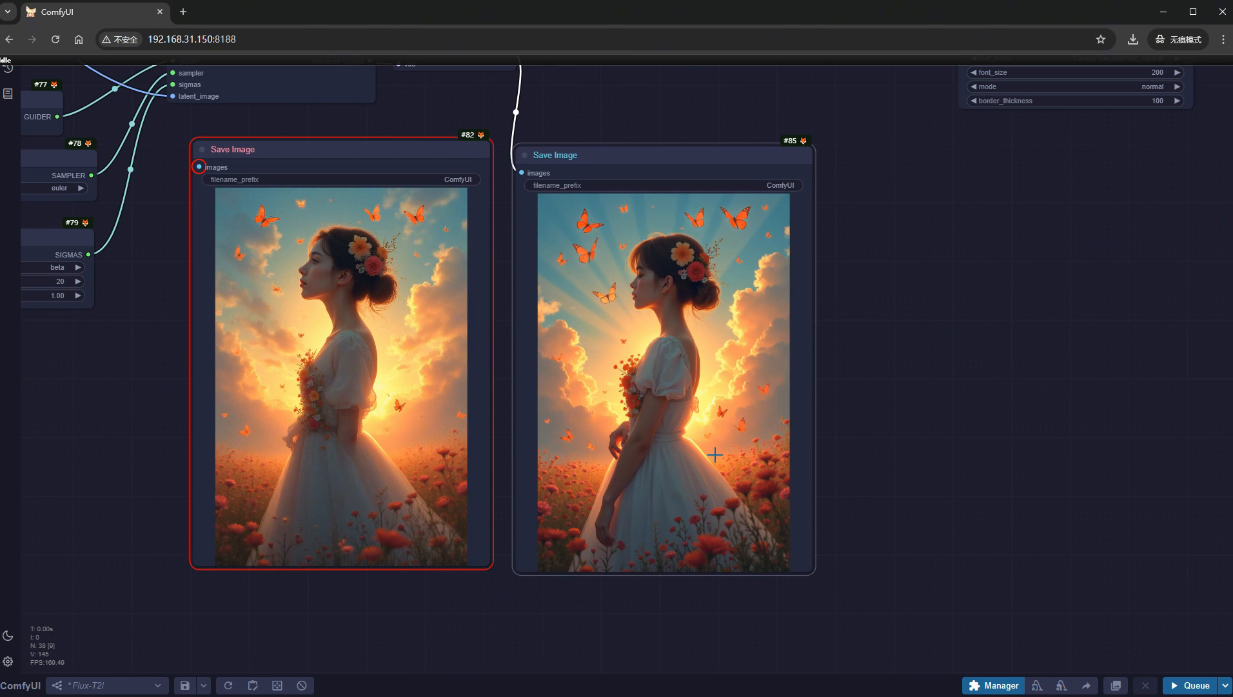
{"action": "scroll", "coordinate": [715, 454], "scroll_direction": "down", "scroll_amount": 6}
{"action": "left_click_drag", "start_coordinate": [871, 456], "coordinate": [567, 544]}
{"action": "scroll", "coordinate": [837, 353], "scroll_direction": "up", "scroll_amount": 4}
{"action": "scroll", "coordinate": [836, 352], "scroll_direction": "up", "scroll_amount": 8}
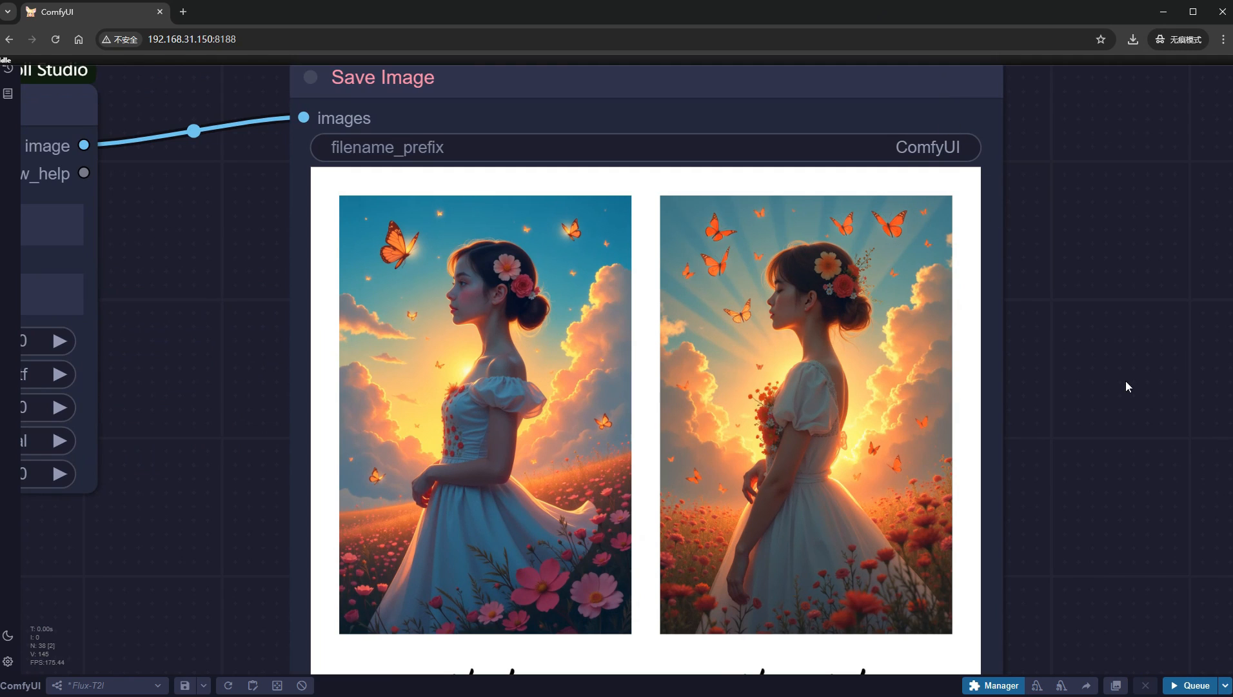
{"action": "left_click_drag", "start_coordinate": [1126, 385], "coordinate": [1050, 343]}
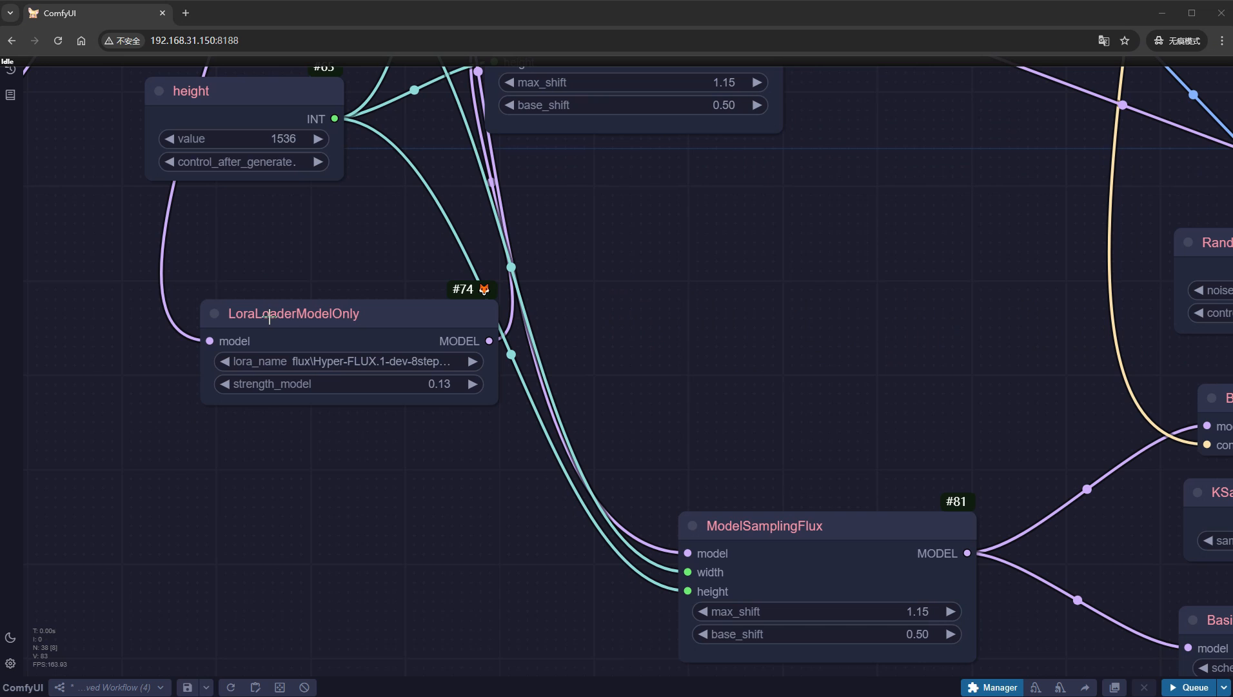
- Set the LoRA loader to flux\FLUX1-超写实逼真黑悟空aiyouxiketang.safetensors with a model strength of 0.8
{"action": "left_click", "coordinate": [331, 359]}
{"action": "type", "text": "flux"}
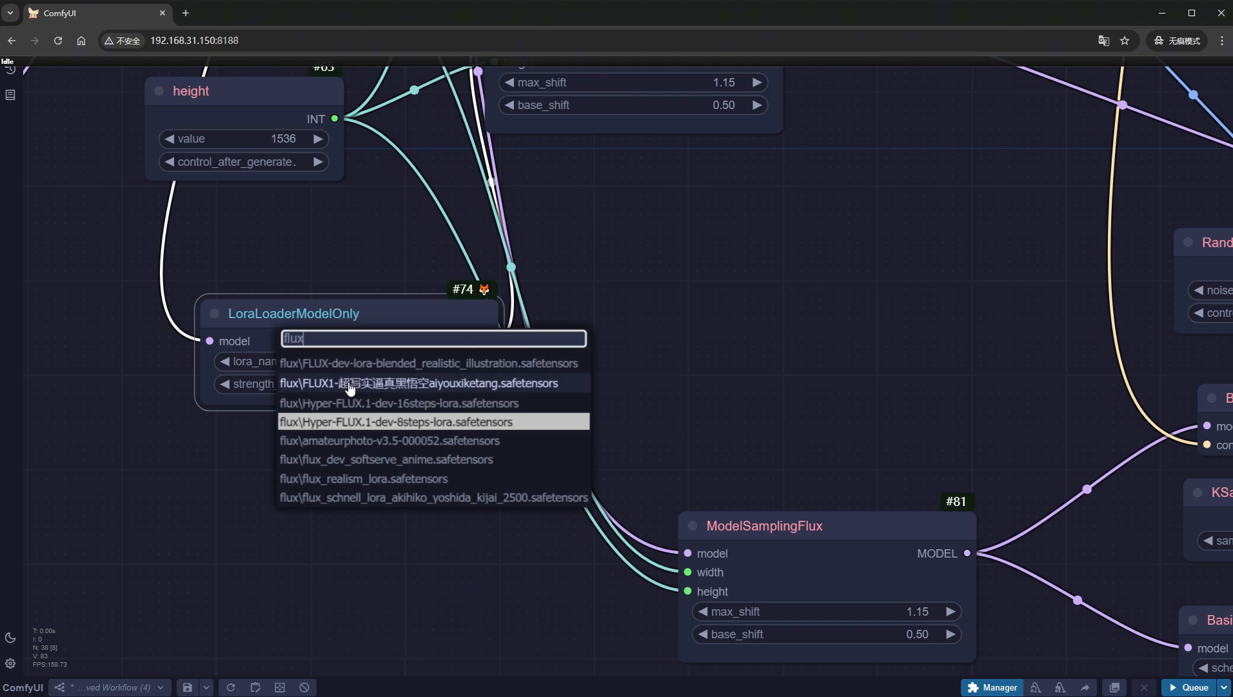
{"action": "left_click", "coordinate": [348, 382]}
{"action": "left_click", "coordinate": [348, 382]}
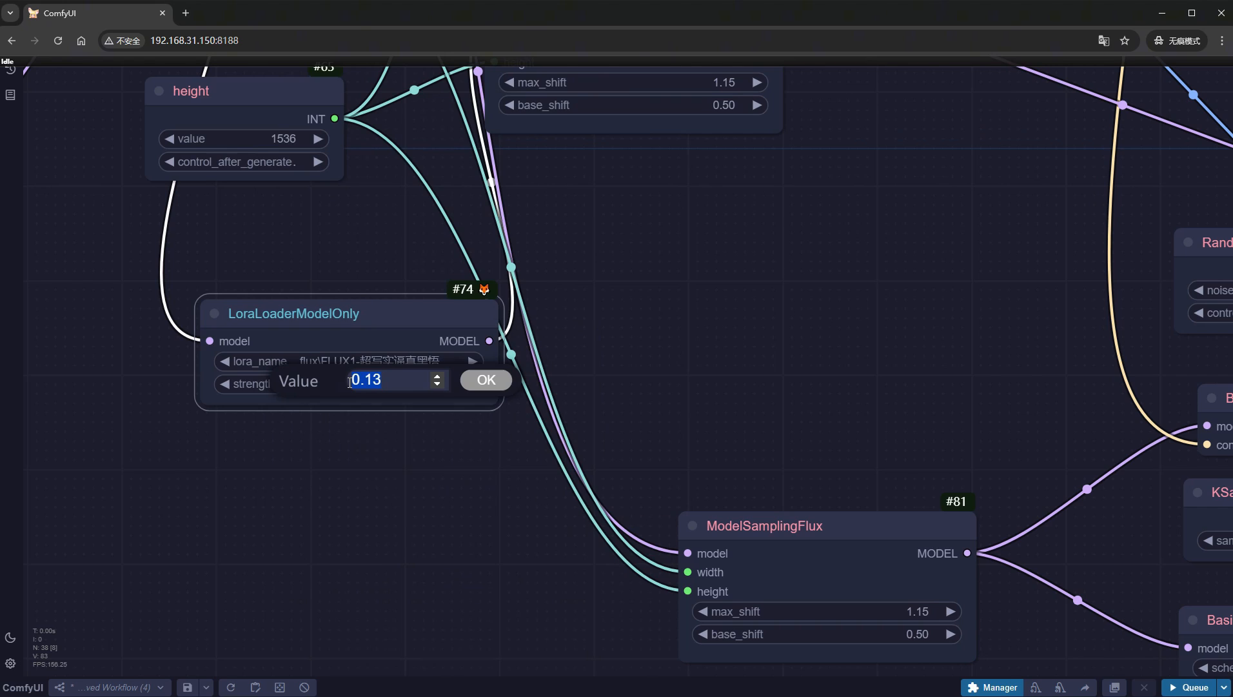
{"action": "type", "text": "0.8"}
{"action": "key", "text": "Return"}
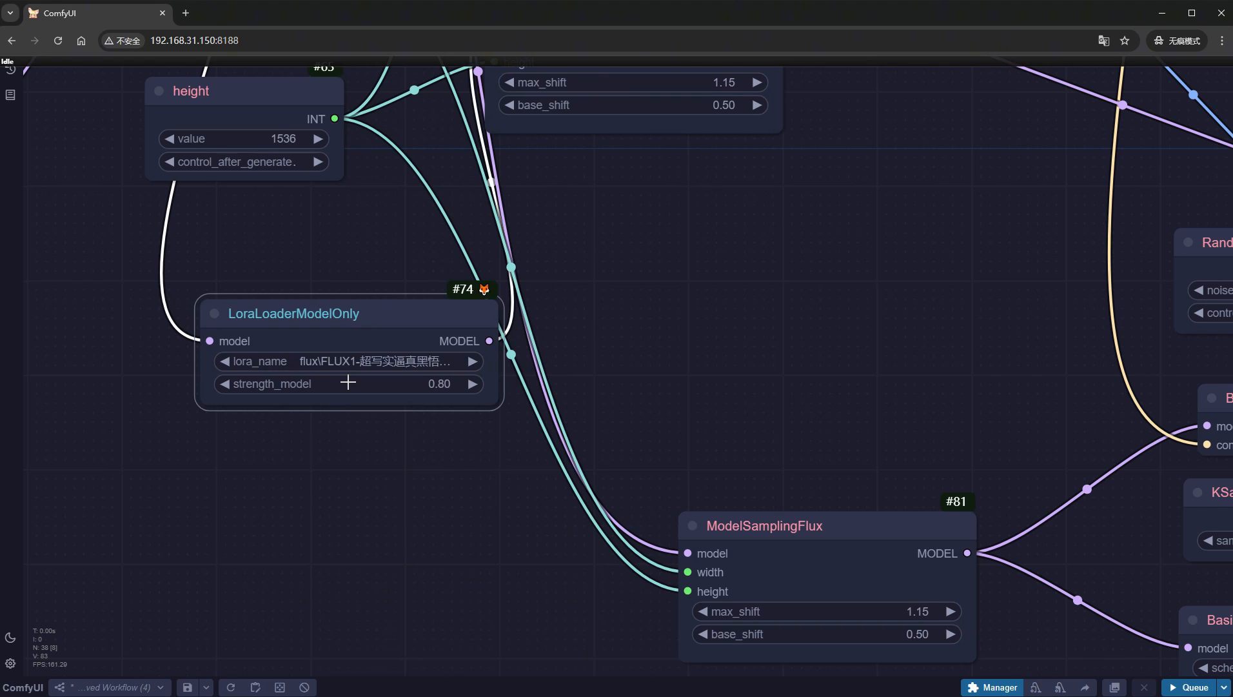
- Duplicate the LoRA loader below the original and choose flux\flux_dev_softserve_anime.safetensors in the copy
{"action": "mouse_move", "coordinate": [320, 316]}
{"action": "left_mouse_down", "text": "alt"}
{"action": "mouse_move", "coordinate": [325, 496]}
{"action": "mouse_move", "coordinate": [323, 476]}
{"action": "left_mouse_up", "text": "alt"}
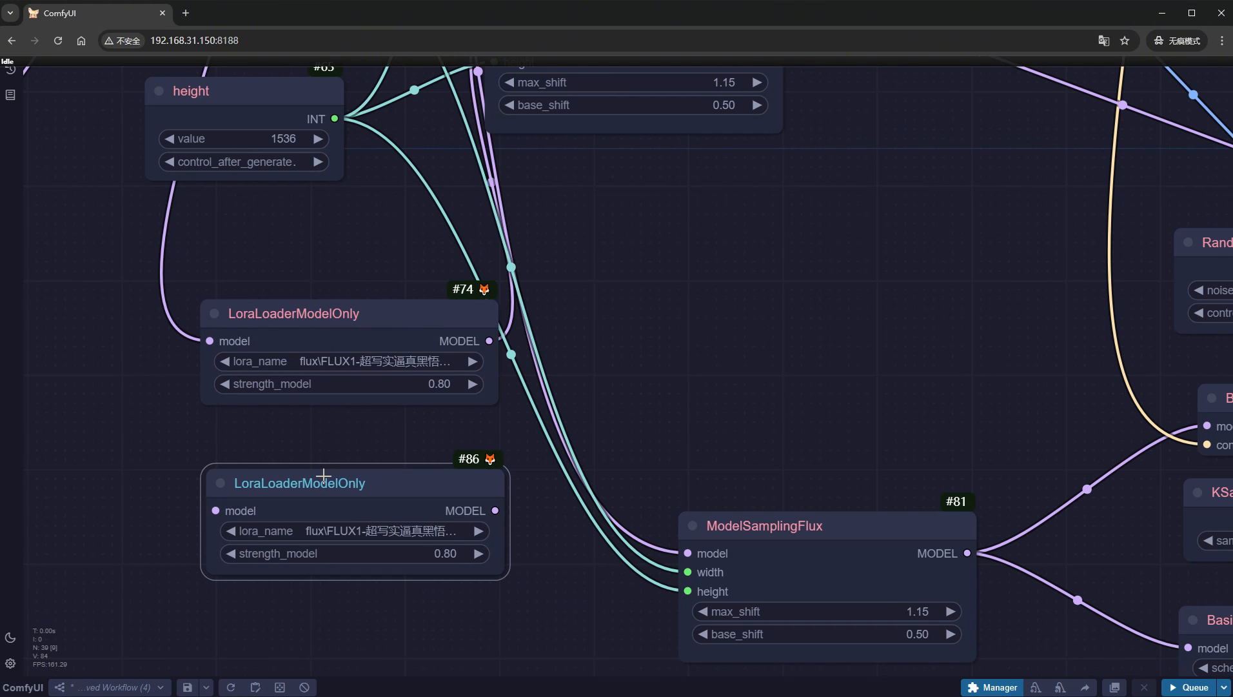
{"action": "left_click", "coordinate": [405, 530]}
{"action": "scroll", "coordinate": [406, 539], "scroll_direction": "down", "scroll_amount": 3}
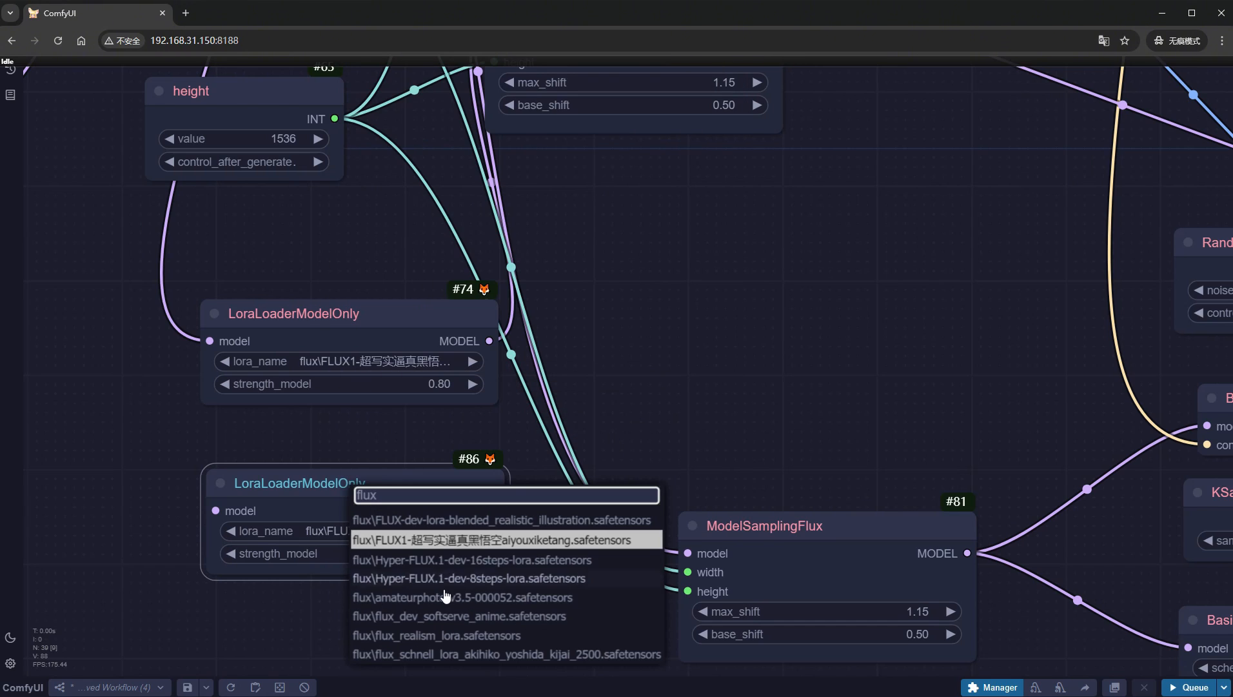
{"action": "left_click", "coordinate": [452, 612]}
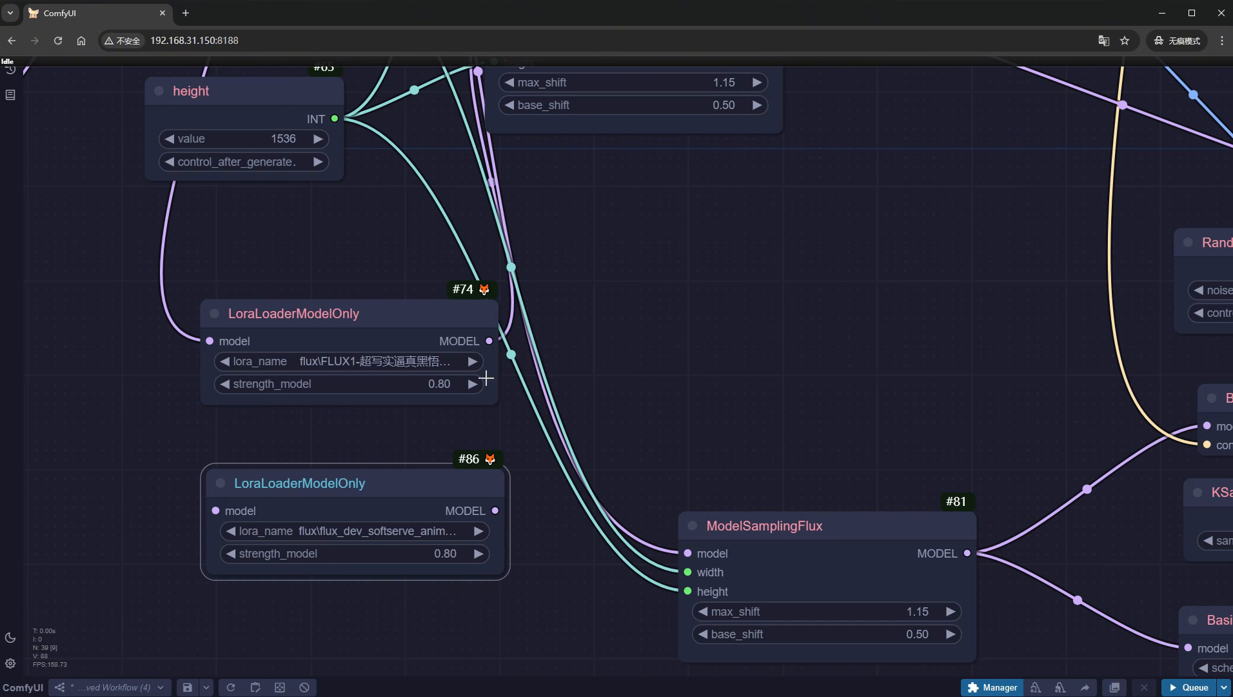
- Chain the first LoRA loader's model output into the second loader, and link the second loader's output to the with-LoRA branch's ModelSamplingFlux
{"action": "left_click_drag", "start_coordinate": [489, 341], "coordinate": [215, 511]}
{"action": "scroll", "coordinate": [616, 423], "scroll_direction": "down", "scroll_amount": 5}
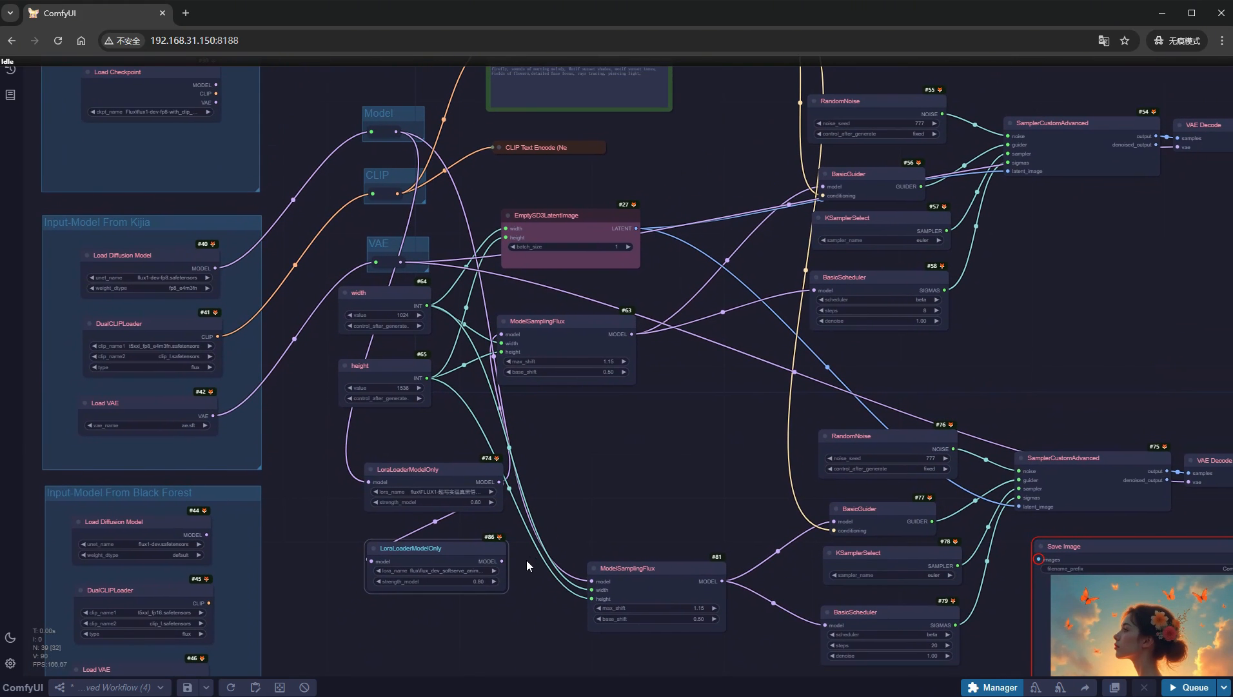
{"action": "left_click_drag", "start_coordinate": [502, 561], "coordinate": [540, 330]}
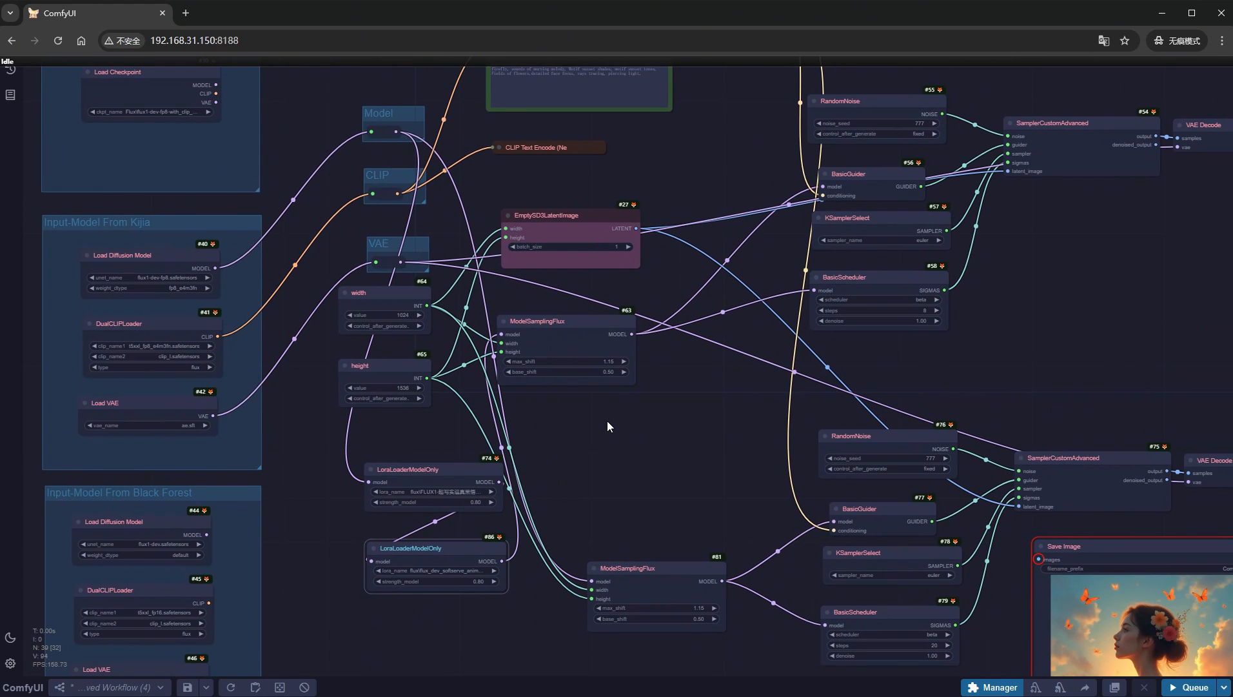
- Replace the positive prompt with the "sftsrv style illustration" text describing wukong standing at a bustling nighttime street market
{"action": "left_click_drag", "start_coordinate": [607, 422], "coordinate": [599, 568]}
{"action": "scroll", "coordinate": [586, 181], "scroll_direction": "up", "scroll_amount": 11}
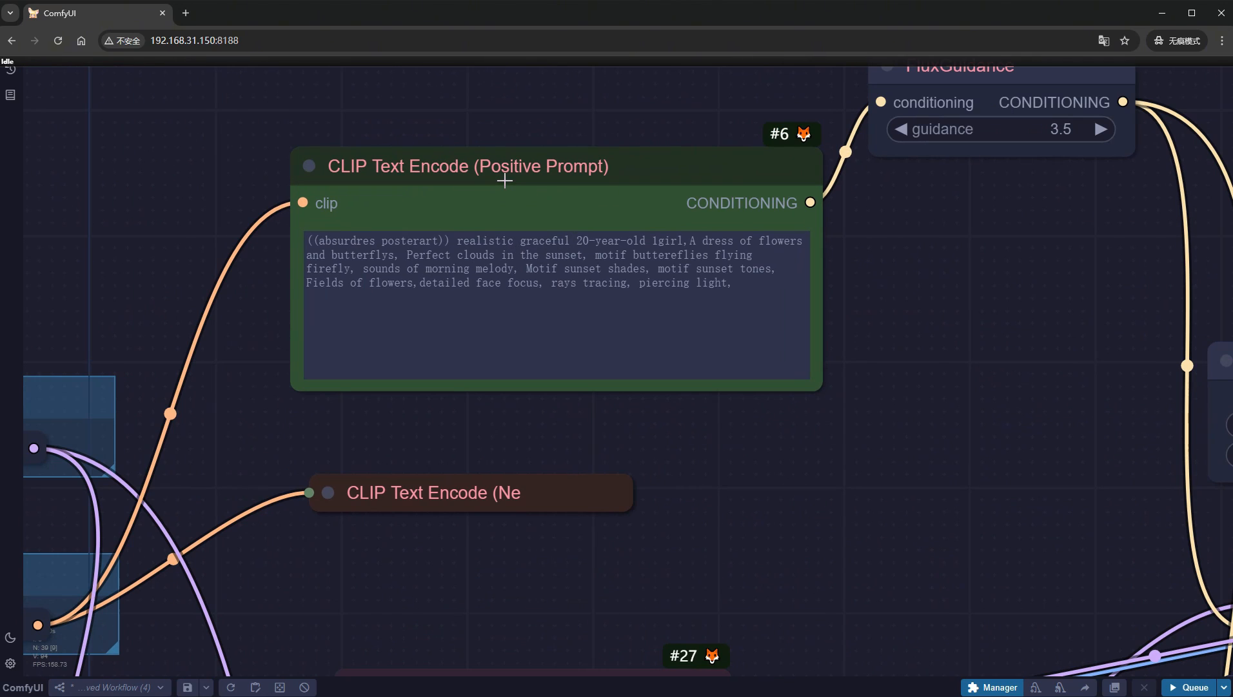
{"action": "left_click", "coordinate": [547, 282]}
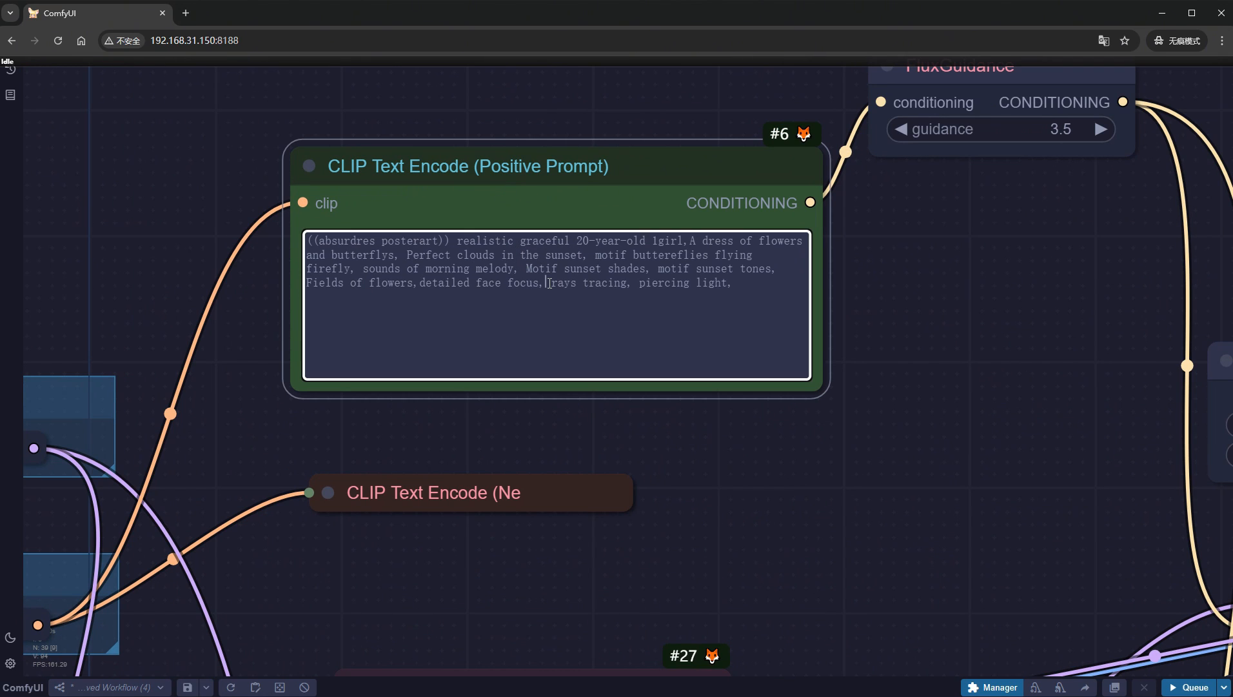
{"action": "key", "text": "ctrl+a"}
{"action": "type", "text": "sftsrv style illustration,wukong standing at a bustling nighttime street market. The background is filled with colorful signs and lights from various food stalls, where other market-goers are visible, busy with their purchases. The entire scene is brightly illuminated, capturing the vivid colors of the market and the lively atmosphere."}
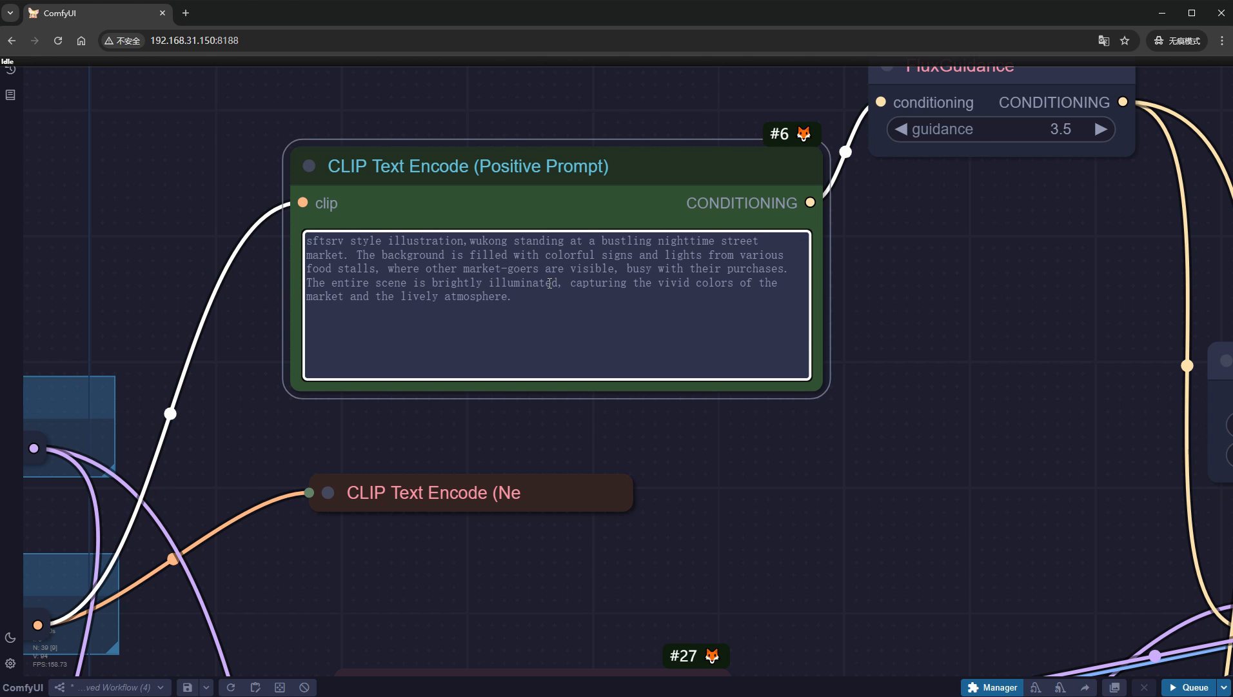
- Set steps to 20 in the BasicScheduler of the with-LoRA branch
{"action": "scroll", "coordinate": [916, 474], "scroll_direction": "down", "scroll_amount": 5}
{"action": "left_click_drag", "start_coordinate": [925, 476], "coordinate": [462, 188]}
{"action": "left_click", "coordinate": [839, 449]}
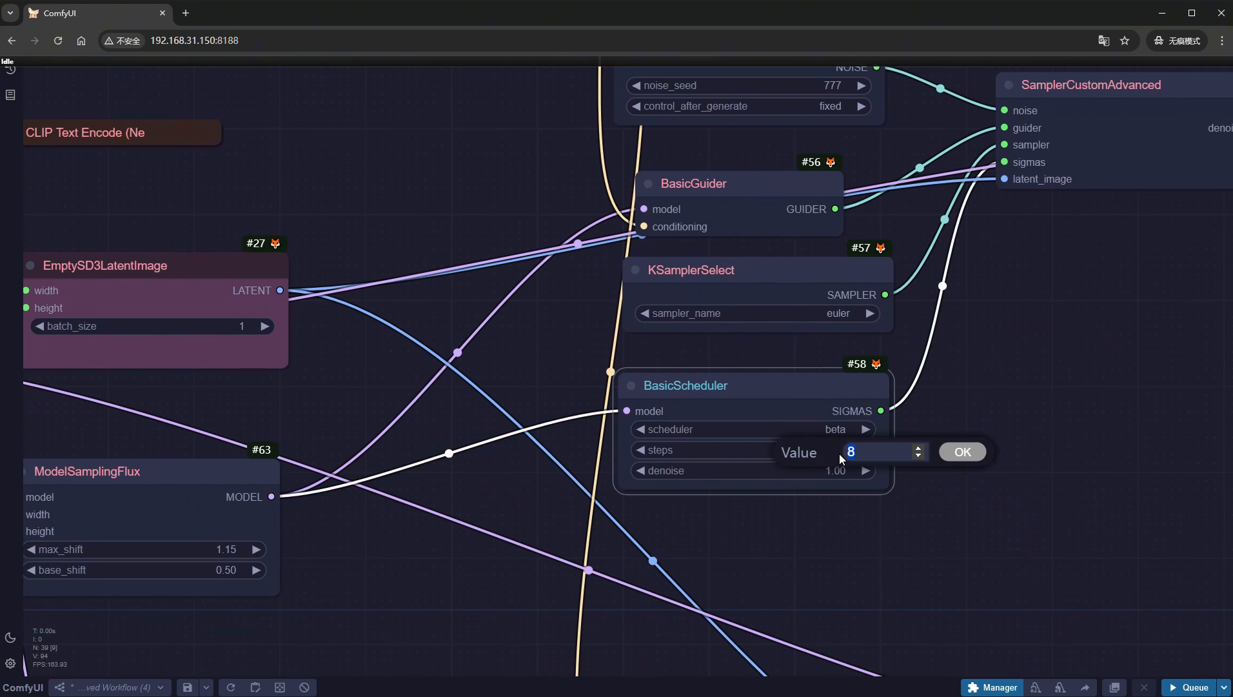
{"action": "type", "text": "20"}
{"action": "key", "text": "Return"}
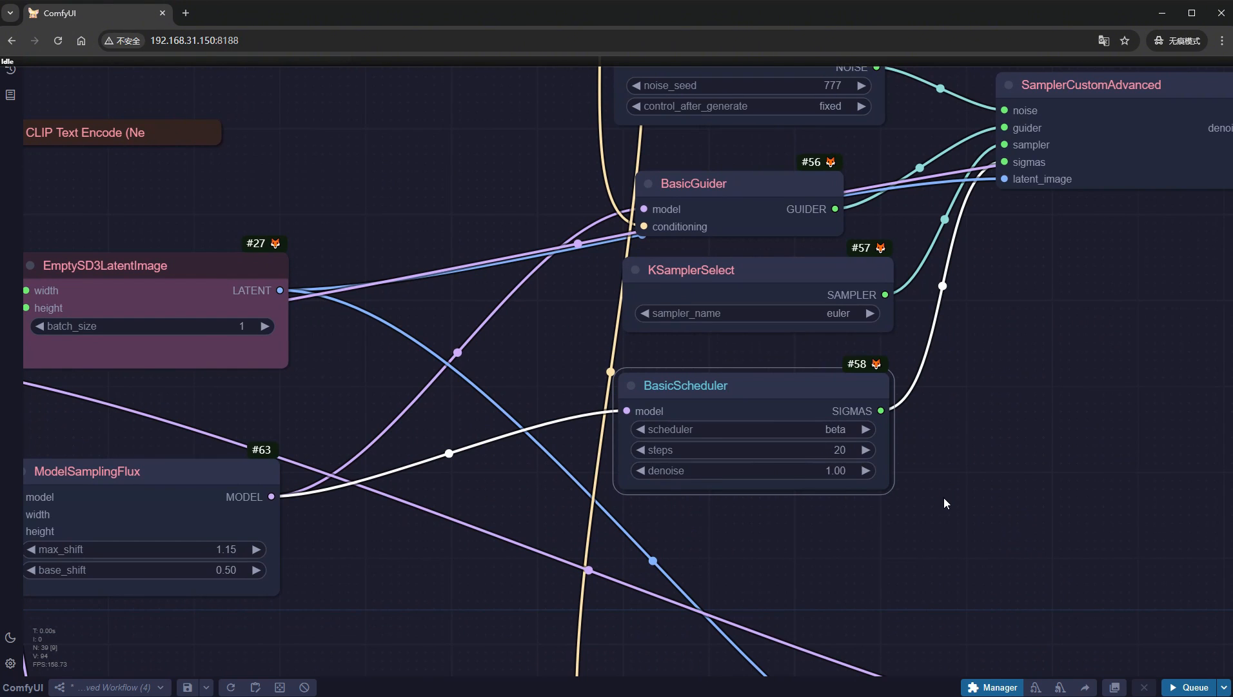
- Bypass all nodes of the without-LoRA branch together with the side-by-side comparison nodes
{"action": "scroll", "coordinate": [961, 503], "scroll_direction": "down", "scroll_amount": 6}
{"action": "scroll", "coordinate": [986, 510], "scroll_direction": "down", "scroll_amount": 4}
{"action": "left_click_drag", "start_coordinate": [1104, 544], "coordinate": [632, 272]}
{"action": "left_click_drag", "start_coordinate": [1213, 572], "coordinate": [285, 300]}
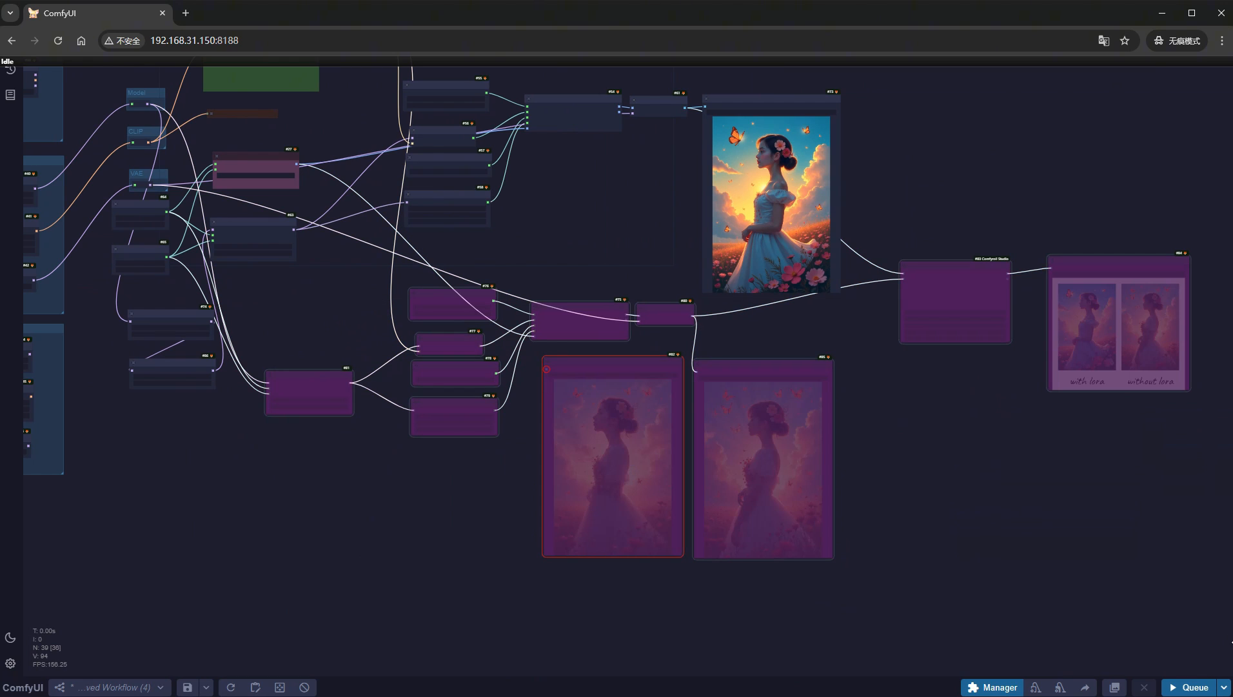
- Run the workflow and examine the night-market image made with the two chained LoRAs
{"action": "left_click", "coordinate": [1190, 687]}
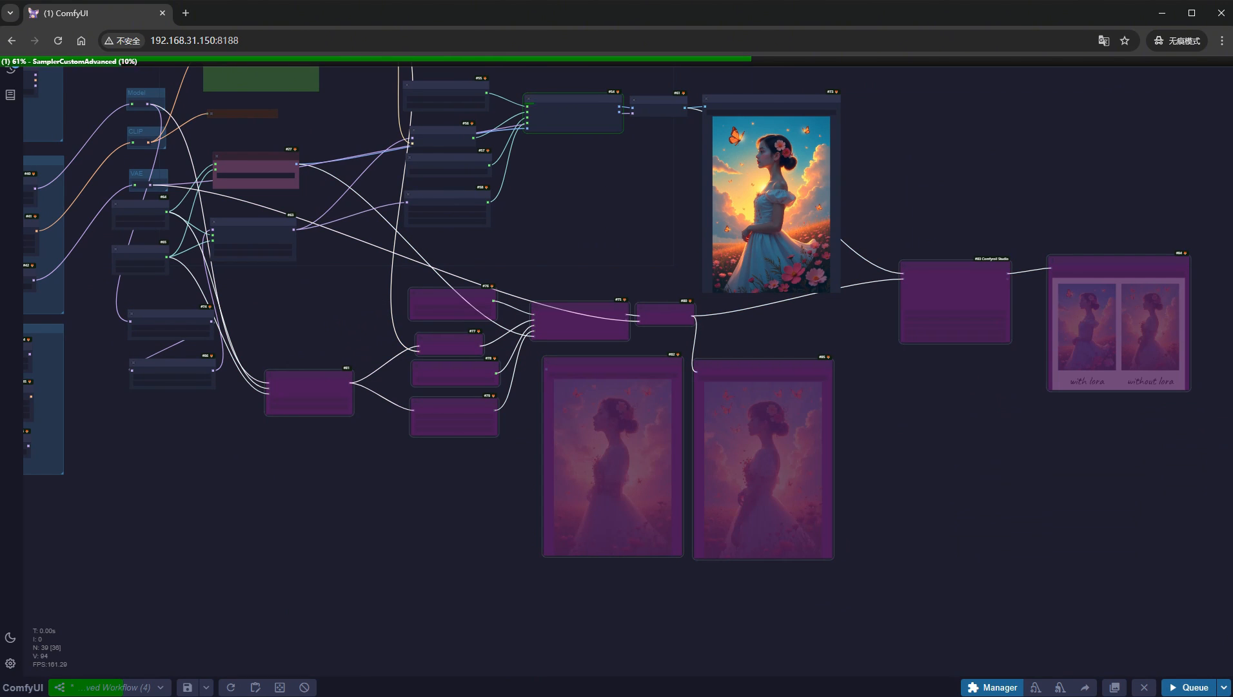
{"action": "scroll", "coordinate": [766, 127], "scroll_direction": "up", "scroll_amount": 10}
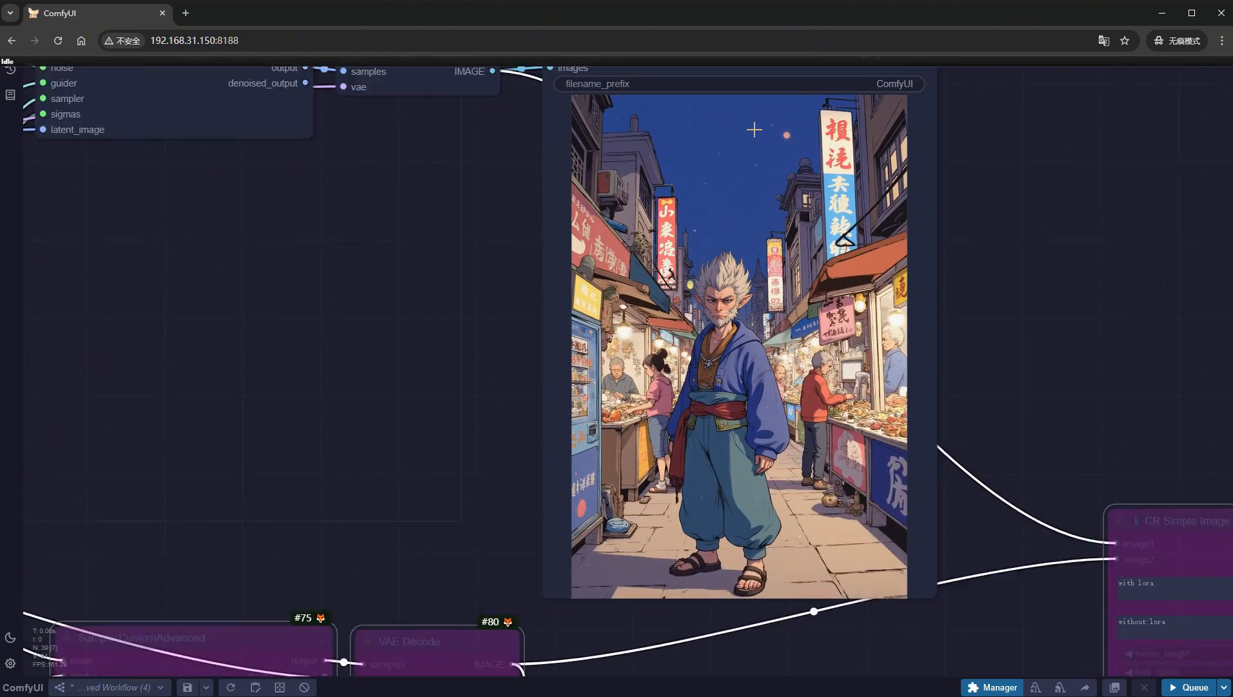
{"action": "scroll", "coordinate": [754, 129], "scroll_direction": "up", "scroll_amount": 4}
{"action": "left_click_drag", "start_coordinate": [1110, 429], "coordinate": [1017, 347]}
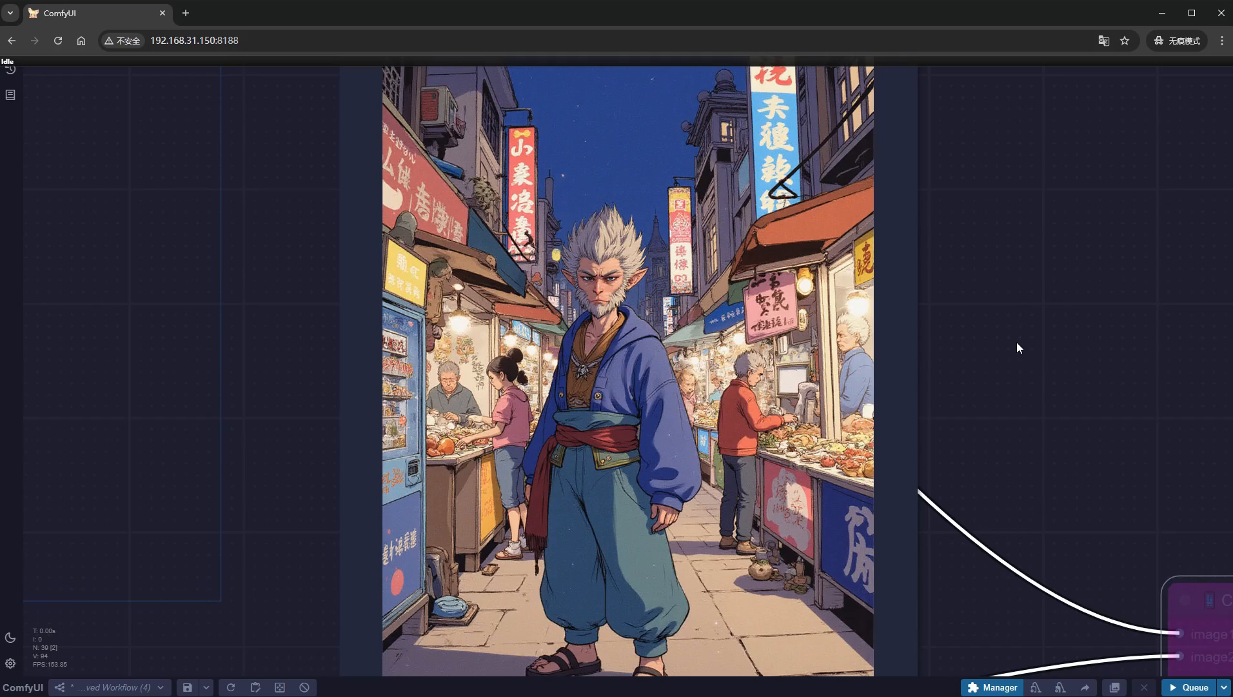
- Set the diffusion model in the Kijia input group to flux1-schnell-fp8.safetensors
{"action": "scroll", "coordinate": [1017, 342], "scroll_direction": "down", "scroll_amount": 12}
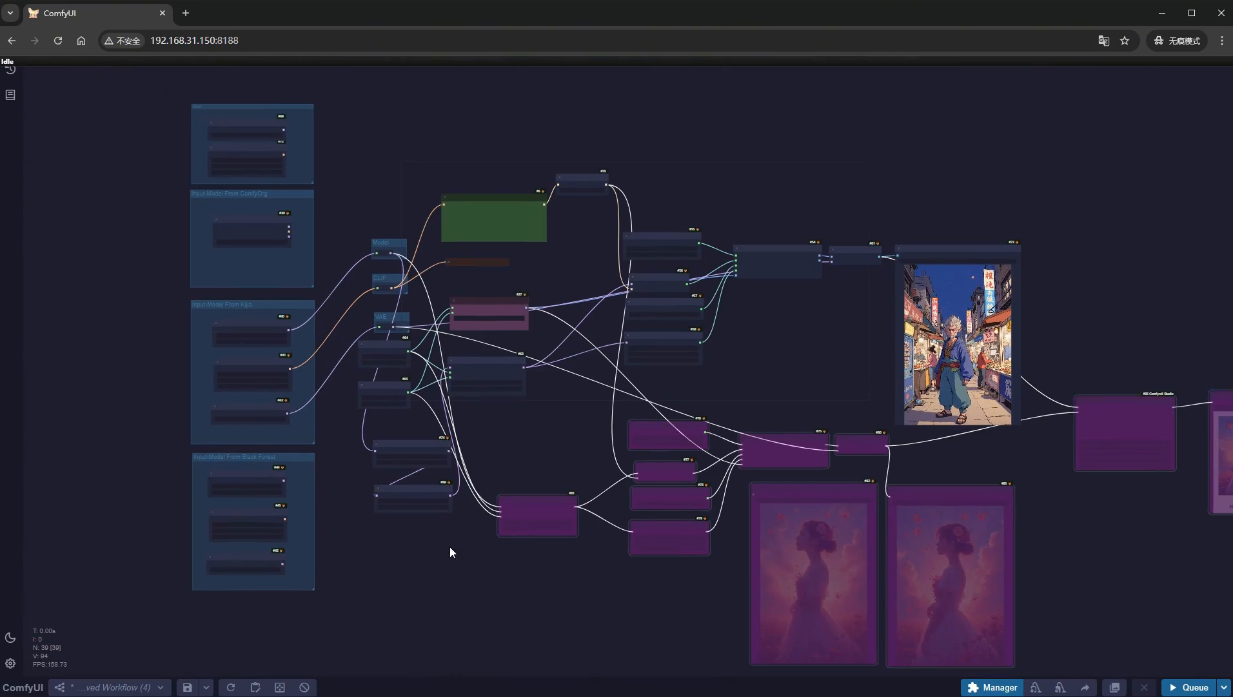
{"action": "scroll", "coordinate": [303, 363], "scroll_direction": "up", "scroll_amount": 15}
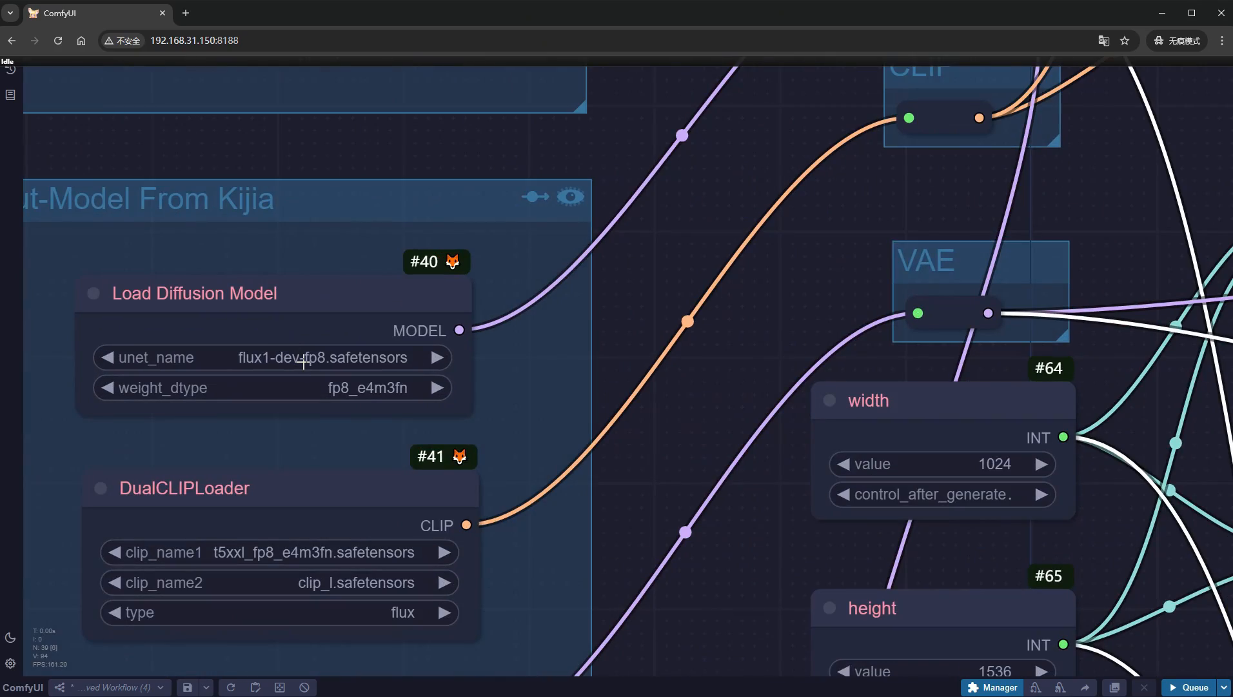
{"action": "left_click", "coordinate": [303, 363]}
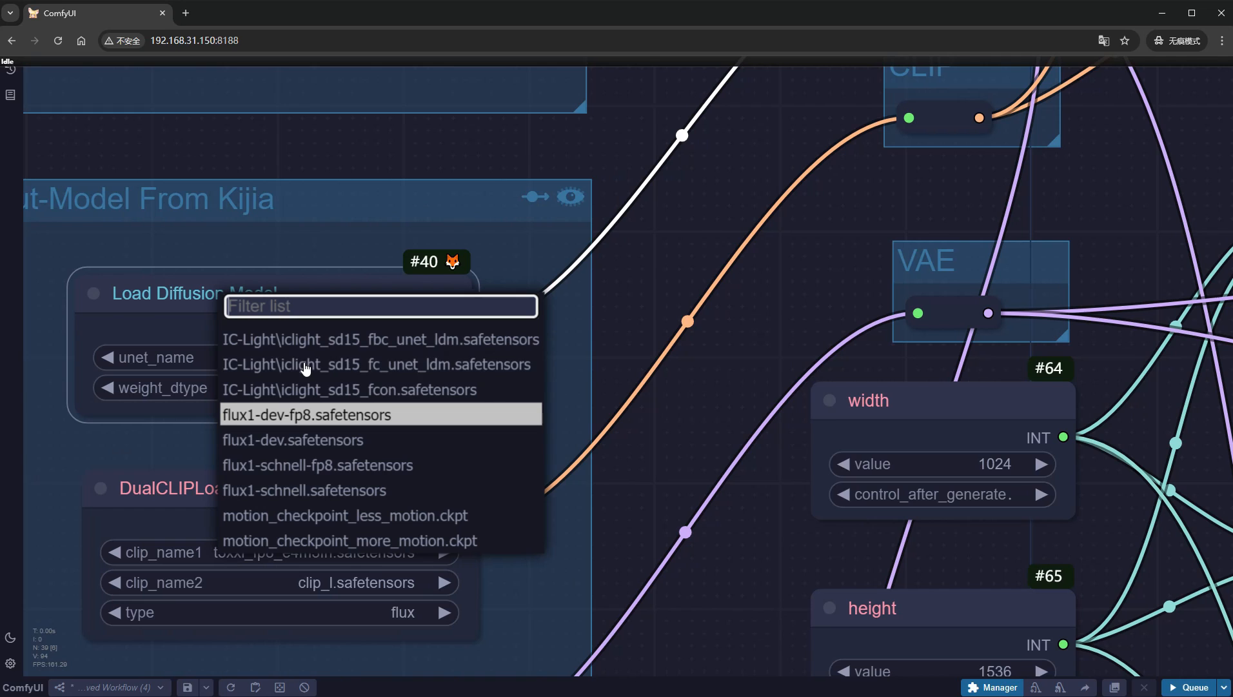
{"action": "left_click", "coordinate": [376, 464]}
- Set the second LoRA loader to flux\flux_schnell_lora_akihiko_yoshida_kijai_2500.safetensors at strength 1, and delete the first LoRA loader
{"action": "left_click_drag", "start_coordinate": [1130, 592], "coordinate": [806, 37]}
{"action": "left_click_drag", "start_coordinate": [988, 435], "coordinate": [953, 394]}
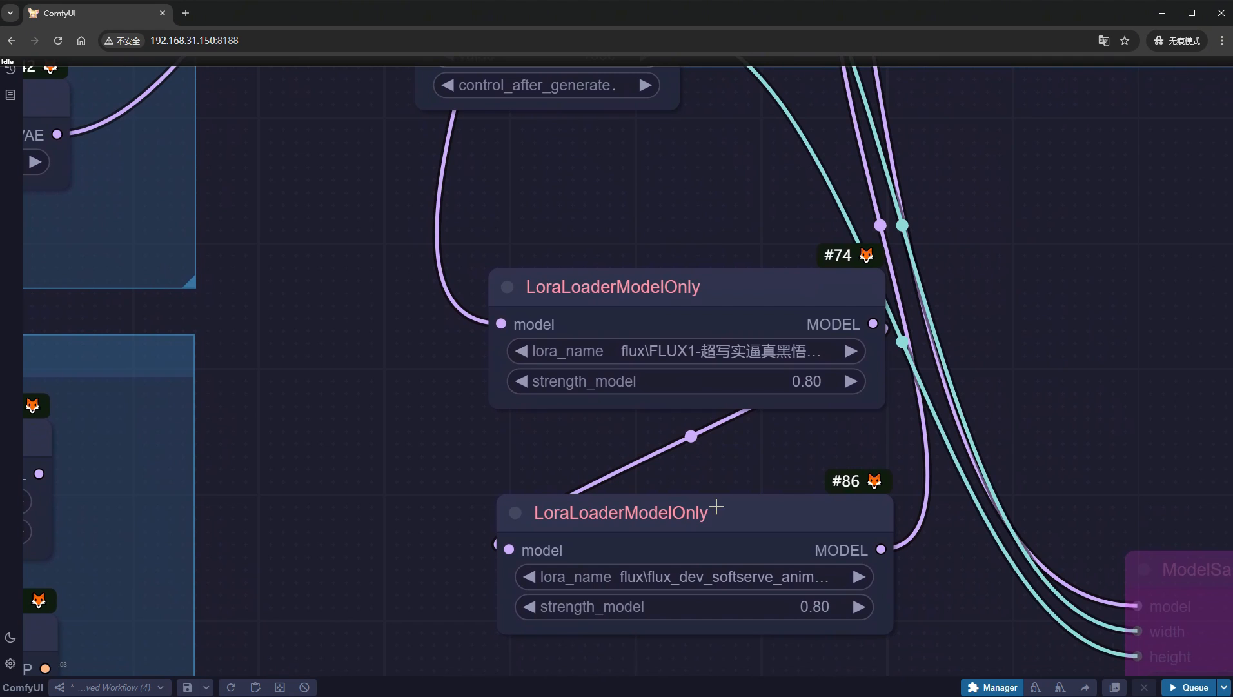
{"action": "left_click", "coordinate": [713, 576]}
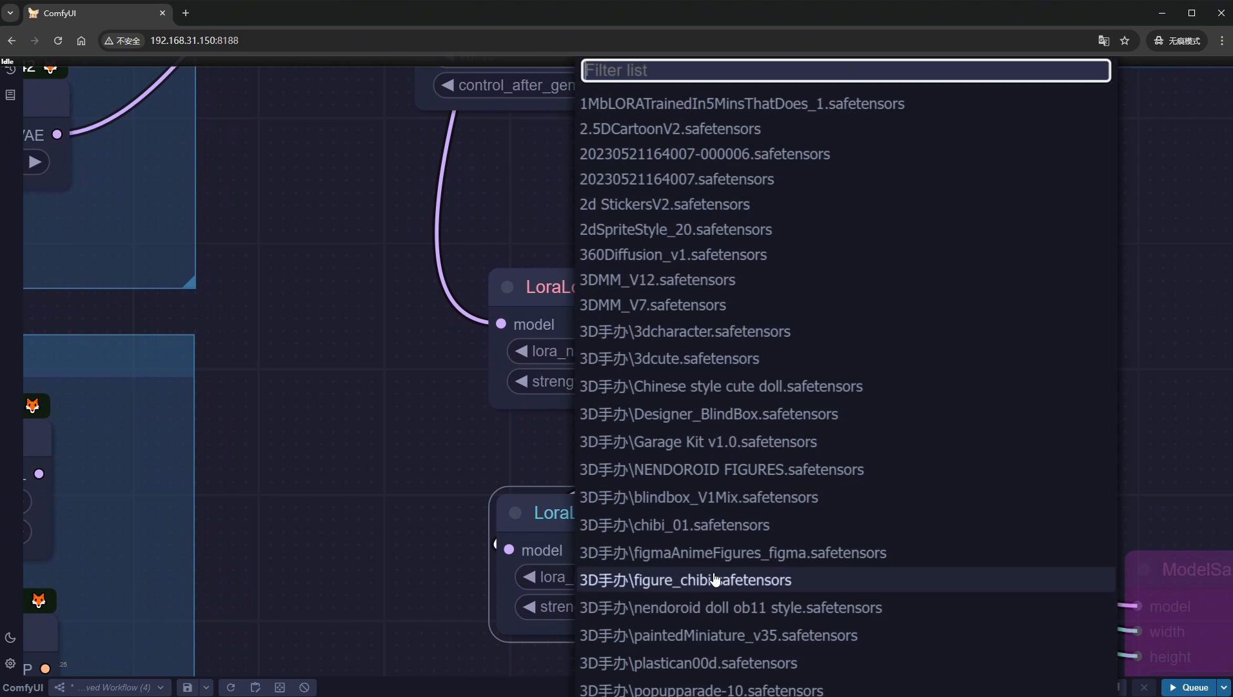
{"action": "type", "text": "flux"}
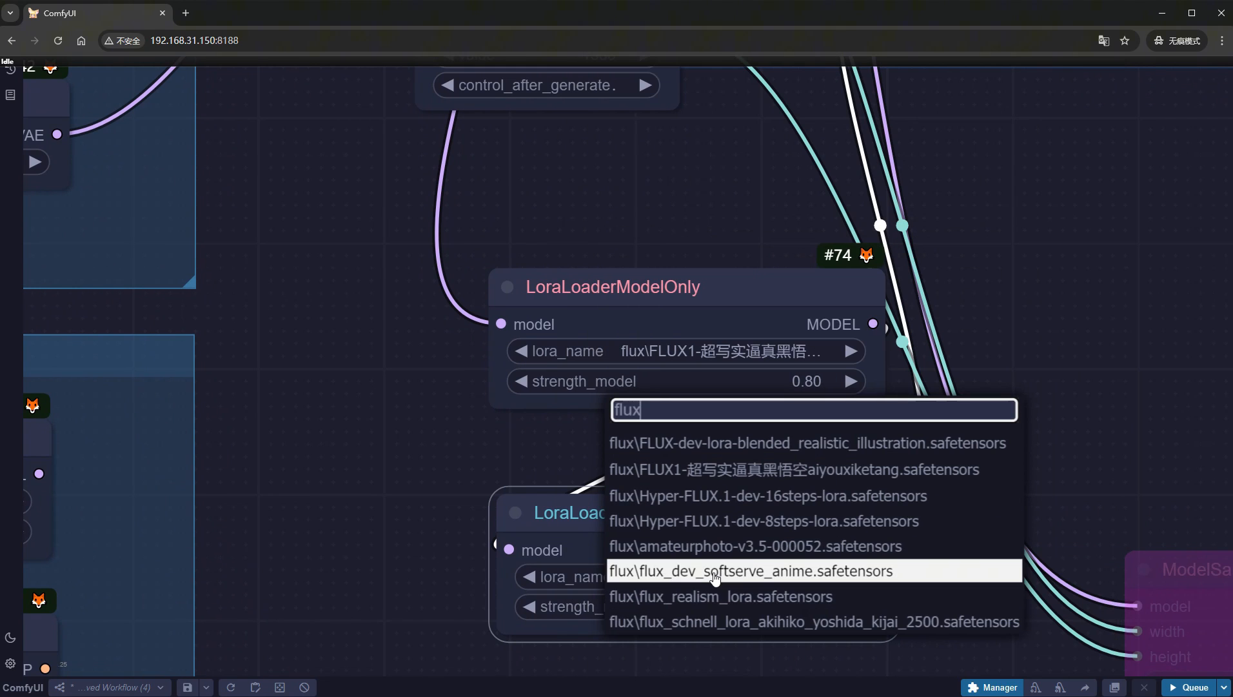
{"action": "left_click", "coordinate": [708, 621]}
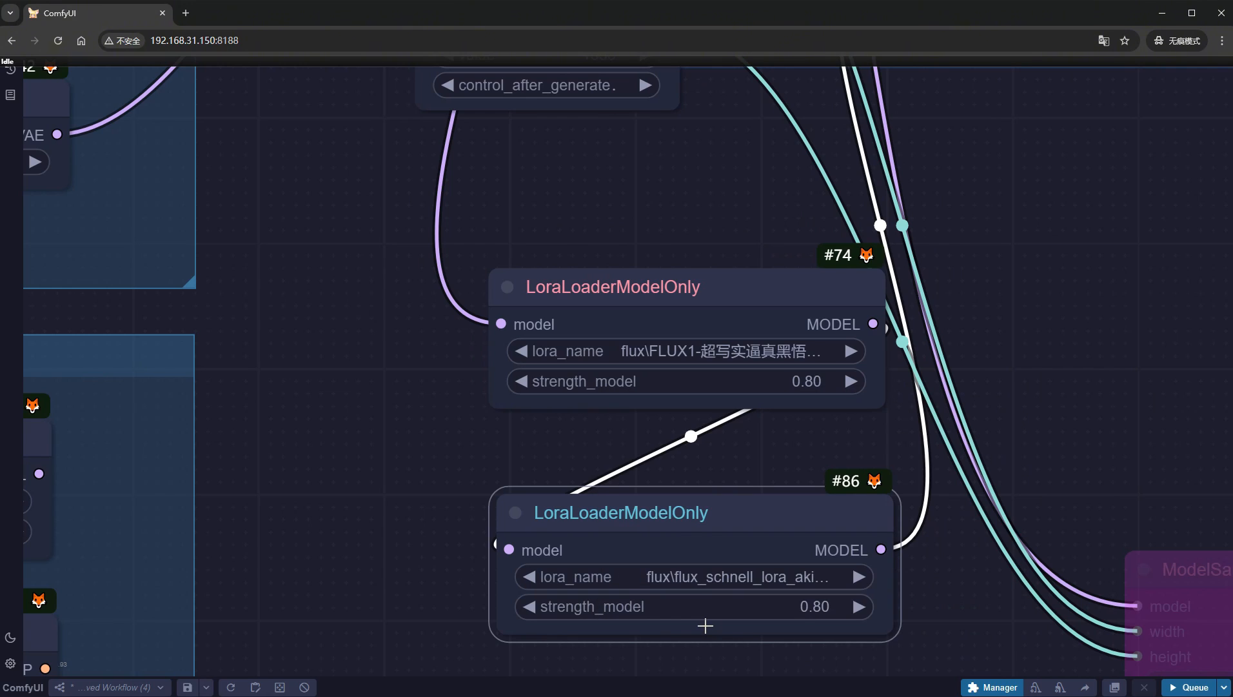
{"action": "left_click", "coordinate": [707, 607]}
{"action": "type", "text": "1"}
{"action": "key", "text": "Return"}
{"action": "left_click_drag", "start_coordinate": [683, 280], "coordinate": [684, 278]}
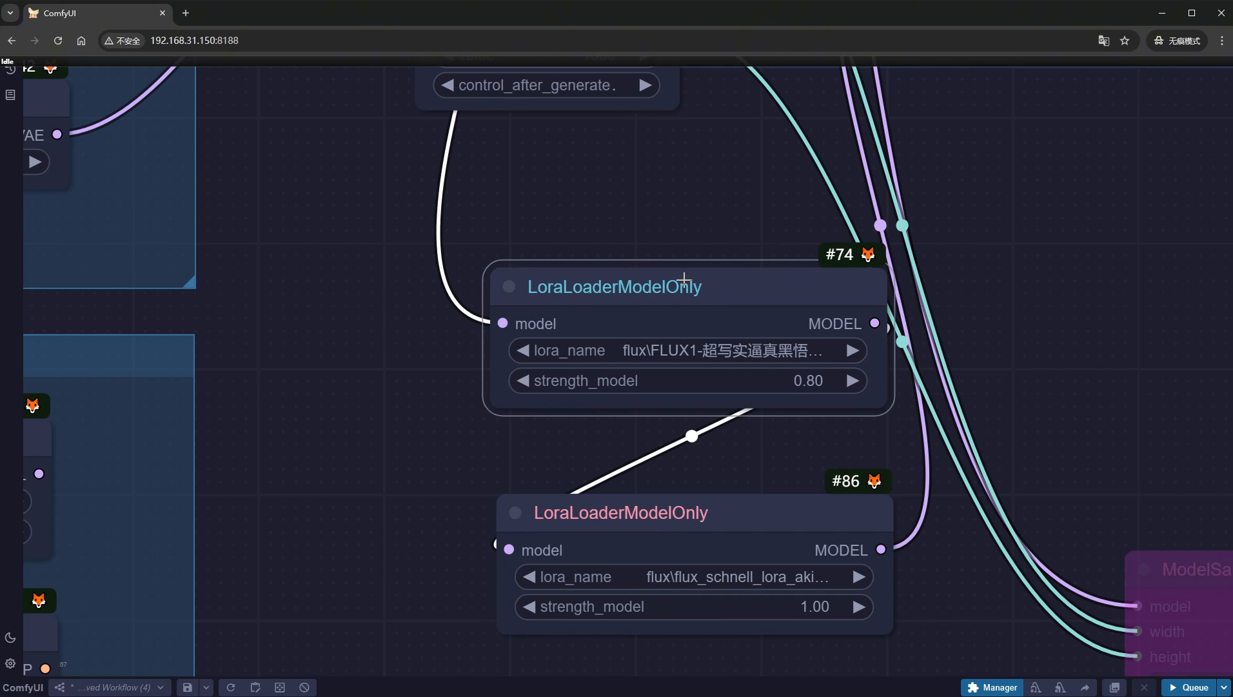
{"action": "key", "text": "Delete"}
- Replace the positive prompt with the text for an Akihiko Yoshida-inspired painting of a regal elven warrior-queen
{"action": "scroll", "coordinate": [684, 280], "scroll_direction": "down", "scroll_amount": 5}
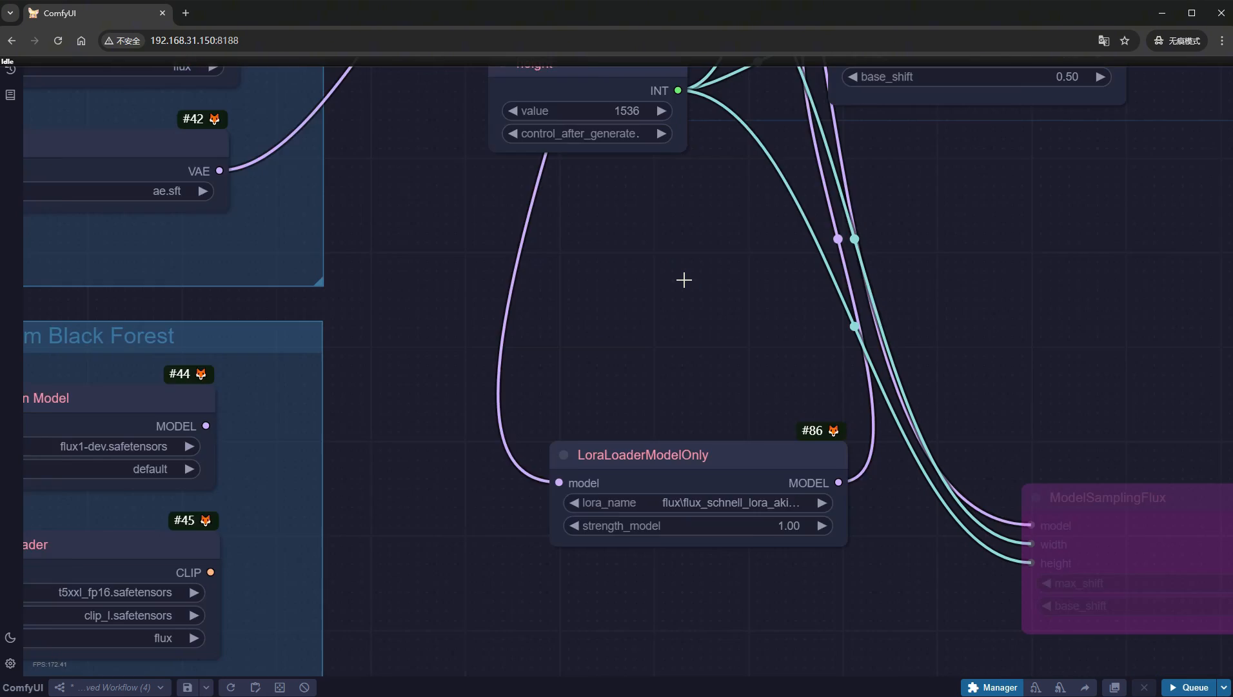
{"action": "left_click_drag", "start_coordinate": [738, 174], "coordinate": [567, 696]}
{"action": "left_click_drag", "start_coordinate": [690, 329], "coordinate": [626, 438]}
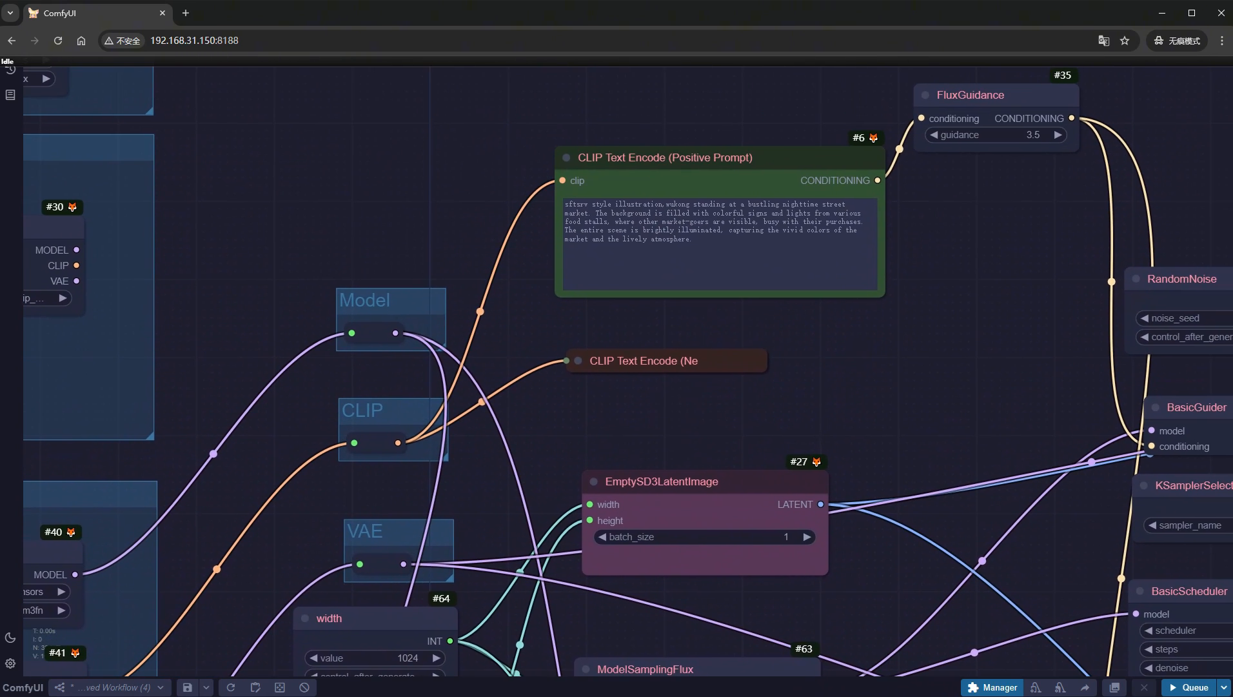
{"action": "scroll", "coordinate": [701, 163], "scroll_direction": "up", "scroll_amount": 6}
{"action": "left_click", "coordinate": [798, 338]}
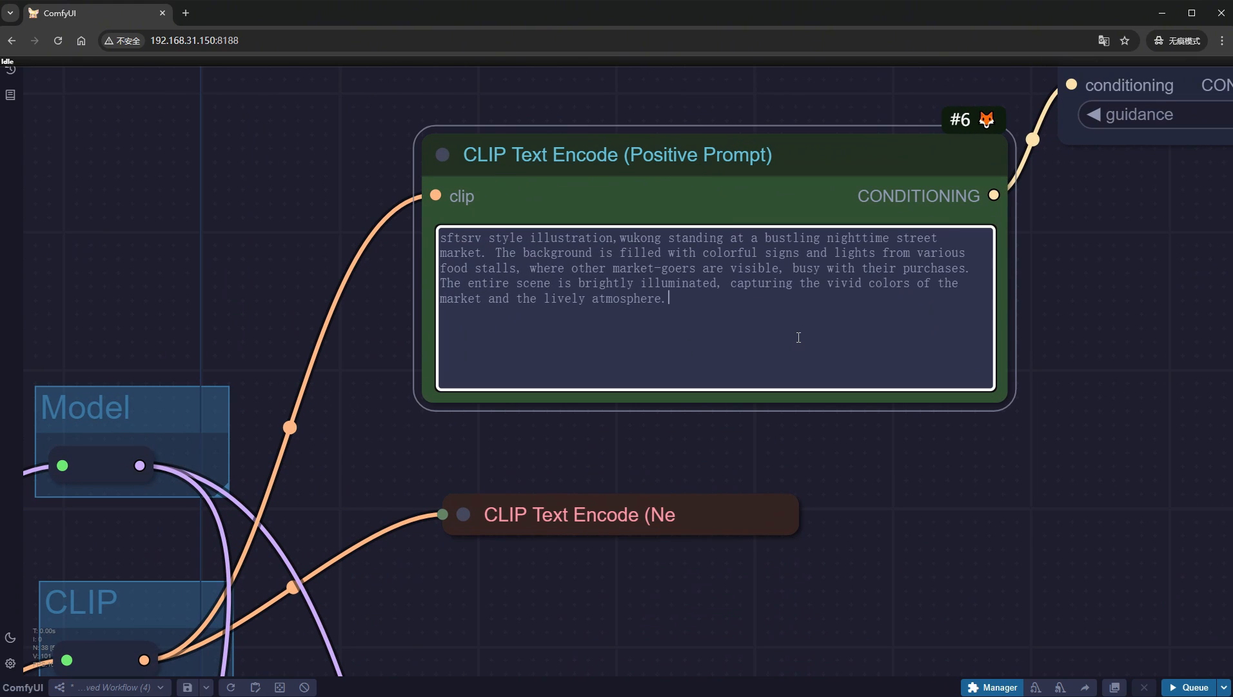
{"action": "key", "text": "ctrl+a"}
{"action": "type", "text": "an Akihiko Yoshida-inspired painting of a regal elven warrior-queen. Incorporate Yoshida’s signature intricate armor design with flowing, organic shapes and delicate filigree. Use his characteristic soft, muted color palette with touches of iridescence. Include elaborate background details like a crystalline tower and a vast fantasy landscape, showcasing Yoshida’s talent for environmental storytelling."}
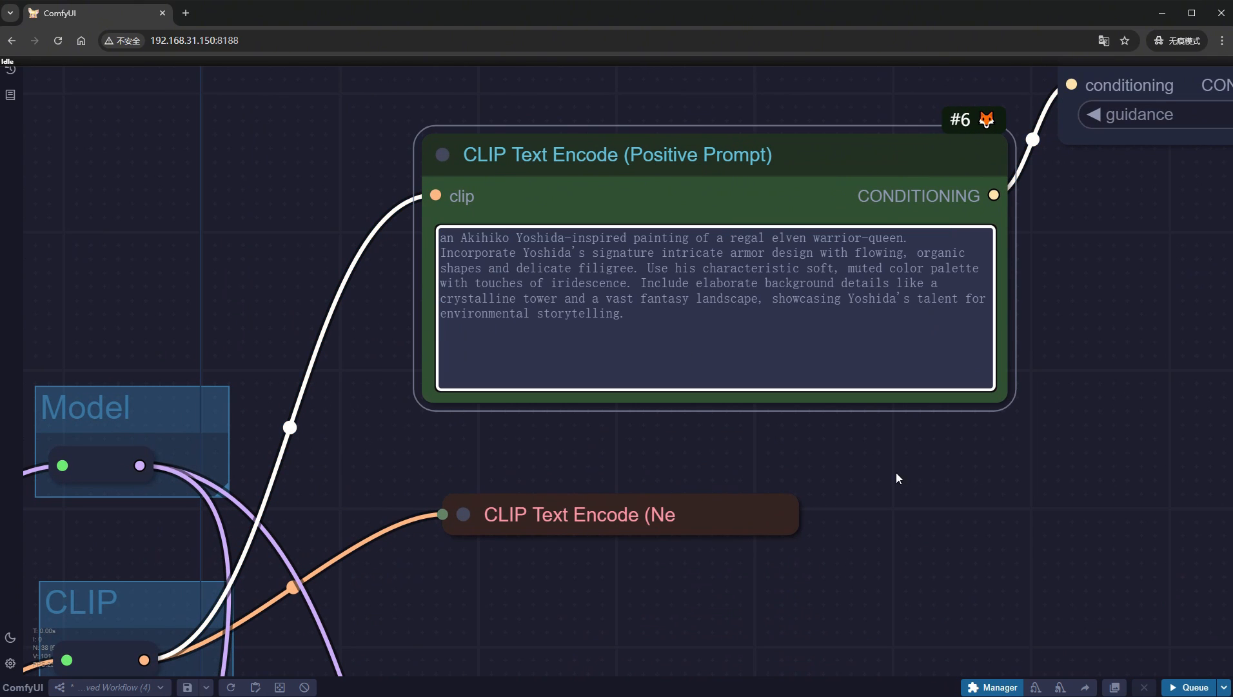
- Set steps to 8 in the BasicScheduler of the with-LoRA branch
{"action": "scroll", "coordinate": [936, 512], "scroll_direction": "down", "scroll_amount": 6}
{"action": "left_click_drag", "start_coordinate": [937, 513], "coordinate": [430, 224]}
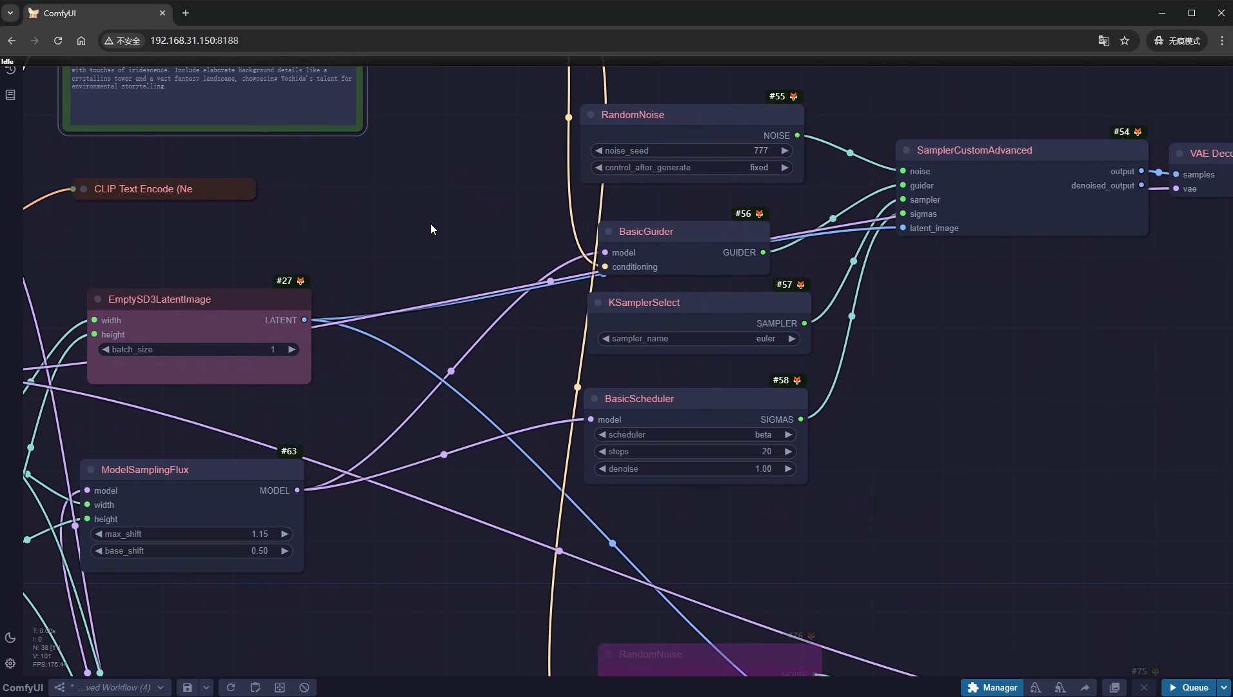
{"action": "left_click", "coordinate": [749, 448]}
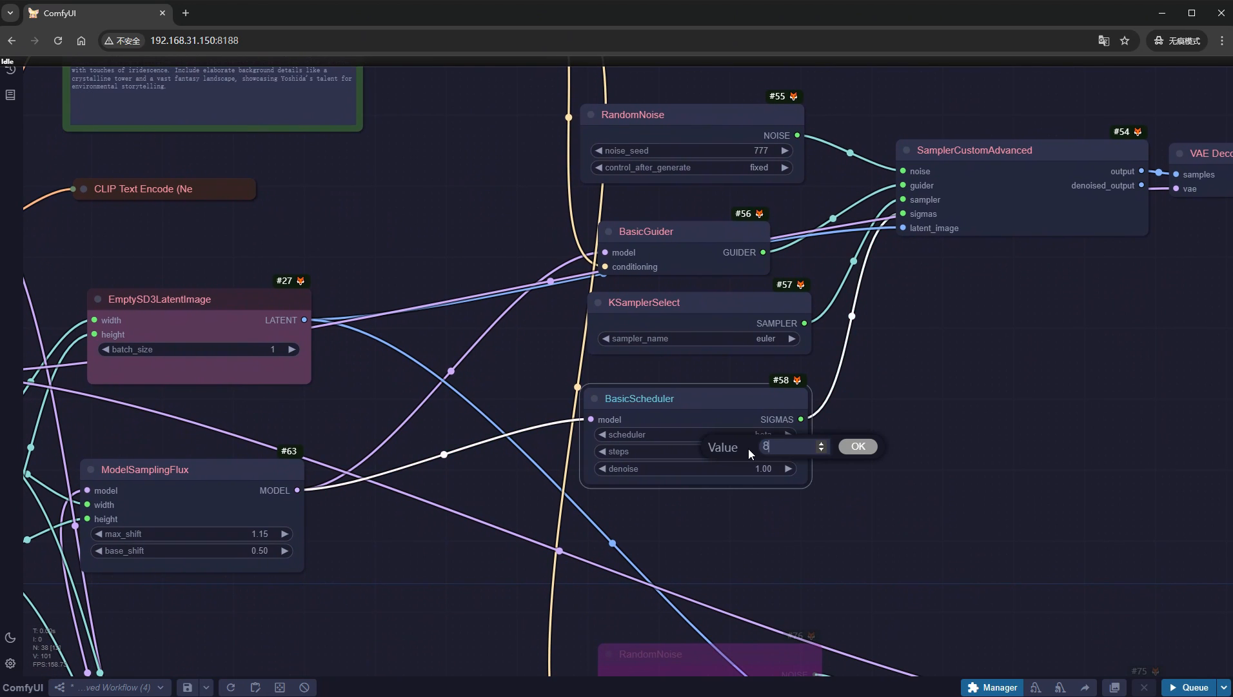
{"action": "key", "text": "Return"}
- Re-enable the bypassed without-LoRA branch and the side-by-side comparison nodes
{"action": "scroll", "coordinate": [917, 488], "scroll_direction": "down", "scroll_amount": 4}
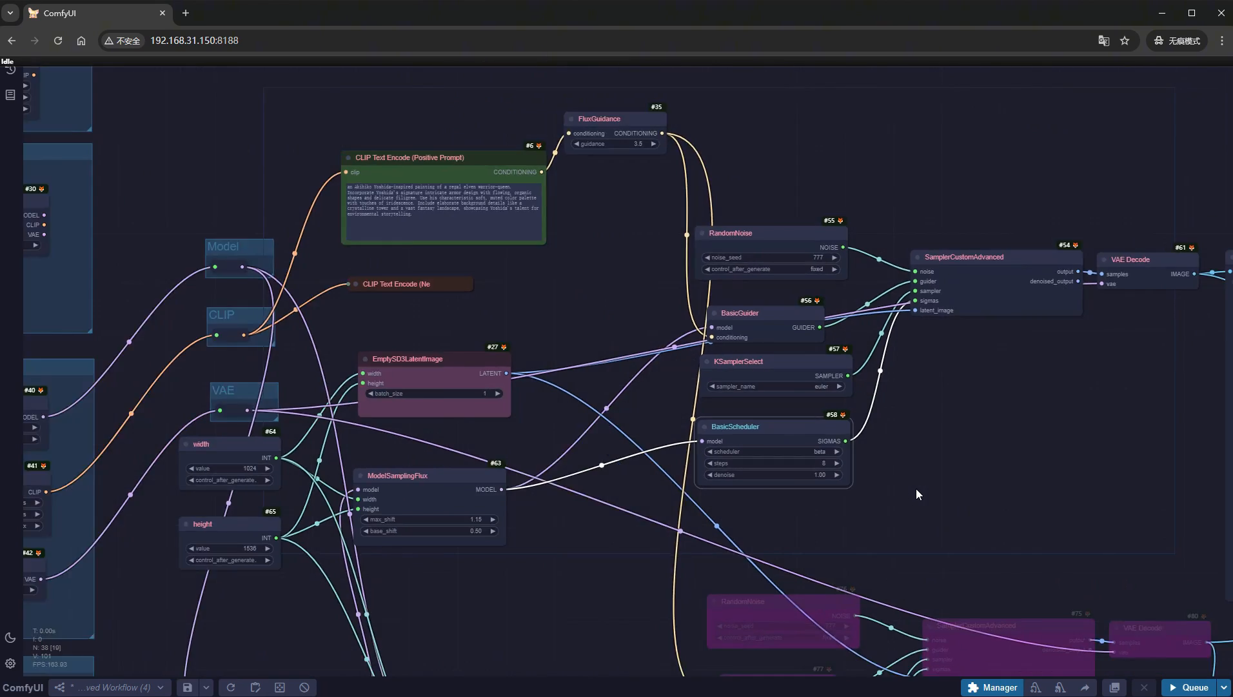
{"action": "scroll", "coordinate": [917, 489], "scroll_direction": "down", "scroll_amount": 2}
{"action": "left_click_drag", "start_coordinate": [962, 525], "coordinate": [585, 178]}
{"action": "scroll", "coordinate": [677, 233], "scroll_direction": "down", "scroll_amount": 3}
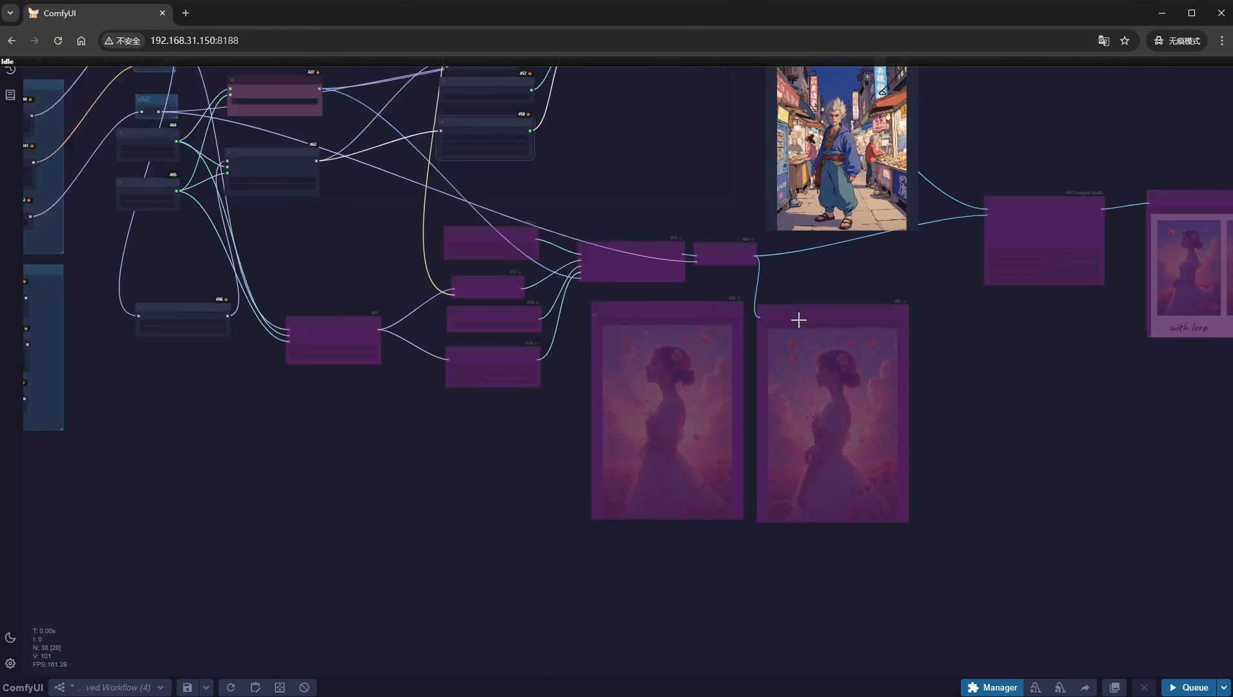
{"action": "scroll", "coordinate": [798, 320], "scroll_direction": "down", "scroll_amount": 2}
{"action": "left_click_drag", "start_coordinate": [1184, 522], "coordinate": [406, 270]}
{"action": "key", "text": "ctrl+b"}
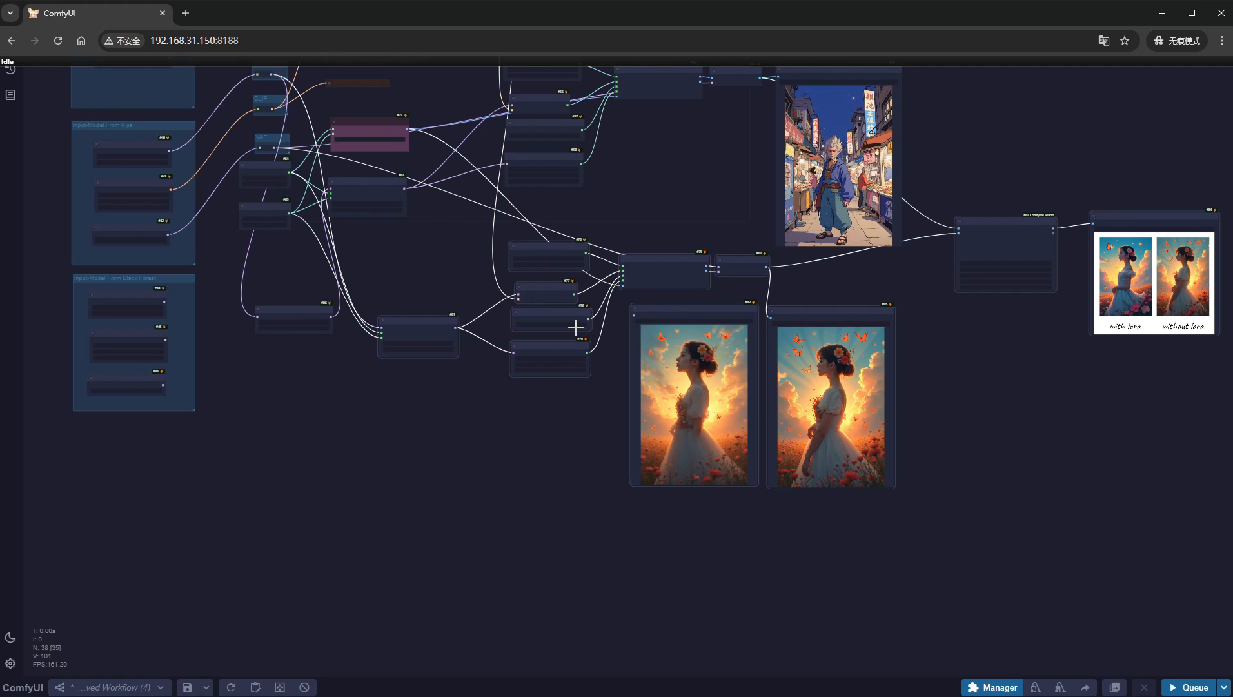
- Set steps to 8 in the BasicScheduler of the without-LoRA branch
{"action": "scroll", "coordinate": [598, 326], "scroll_direction": "up", "scroll_amount": 10}
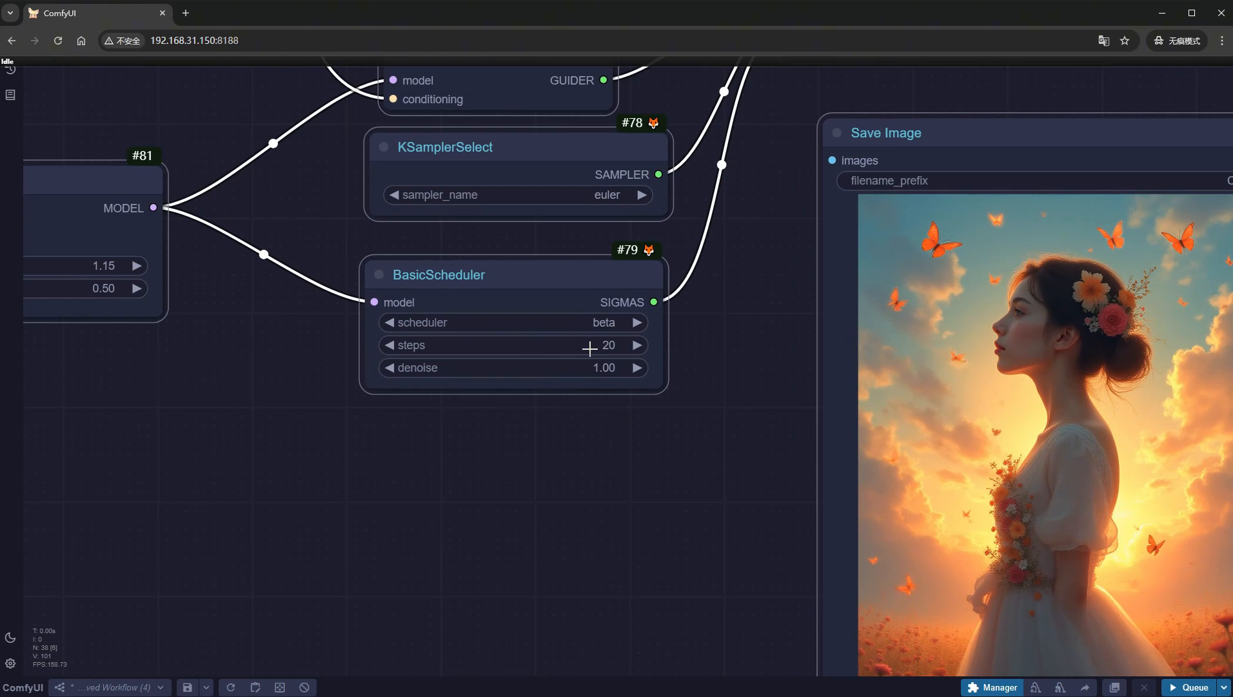
{"action": "left_click", "coordinate": [589, 348]}
{"action": "type", "text": "8"}
{"action": "key", "text": "Return"}
- Run the workflow and delete the unconnected Save Image node from the without-LoRA branch
{"action": "left_click", "coordinate": [1188, 687]}
{"action": "scroll", "coordinate": [735, 545], "scroll_direction": "down", "scroll_amount": 10}
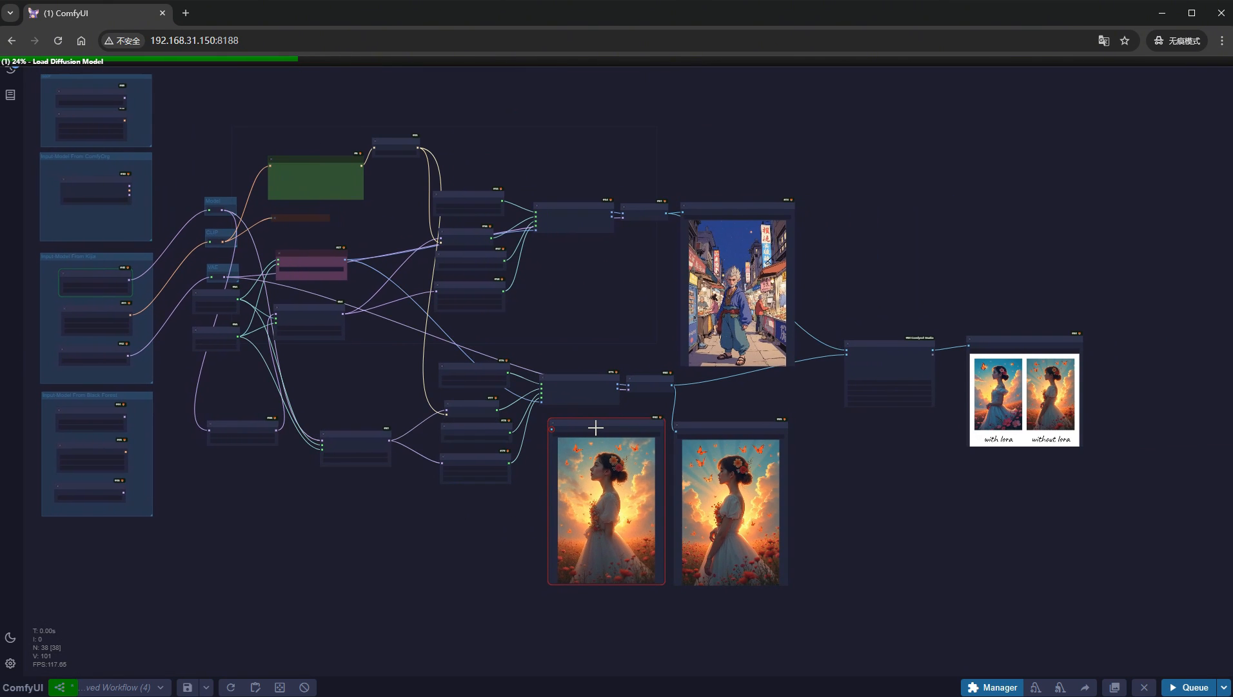
{"action": "key", "text": "Delete"}
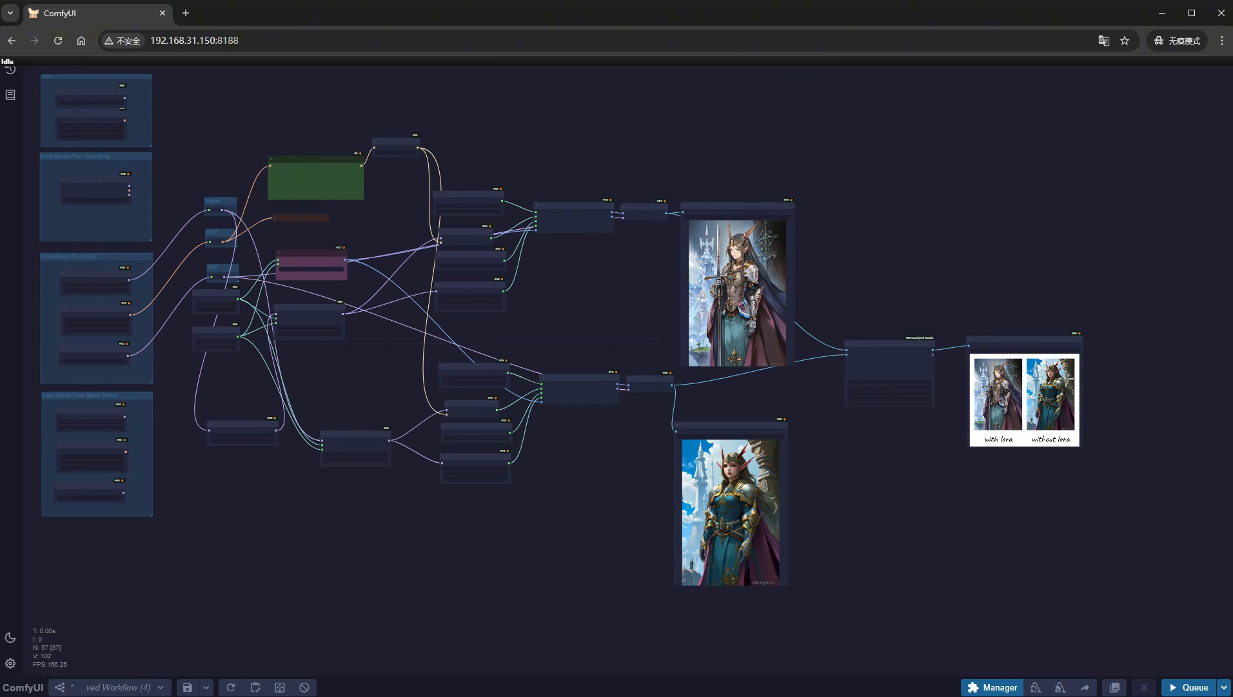
- Compare the elven warrior-queen images with and without the Flux schnell LoRA side by side
{"action": "scroll", "coordinate": [1090, 394], "scroll_direction": "up", "scroll_amount": 15}
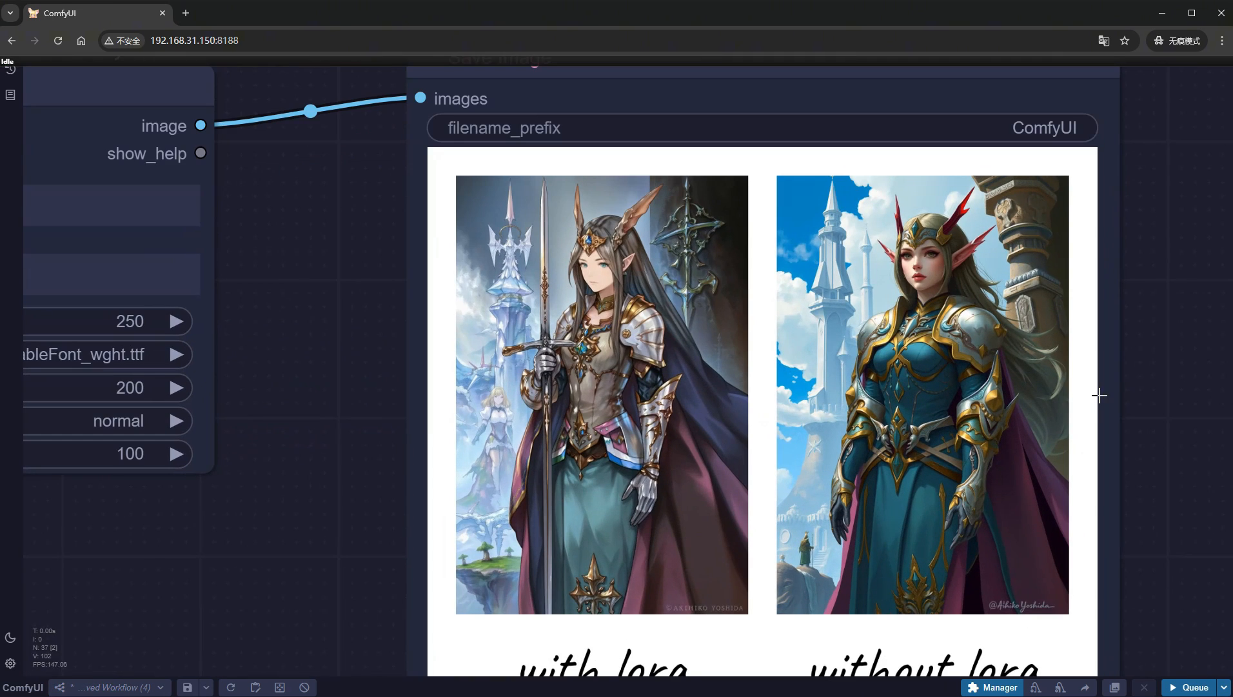
{"action": "left_click_drag", "start_coordinate": [1153, 410], "coordinate": [1059, 380]}
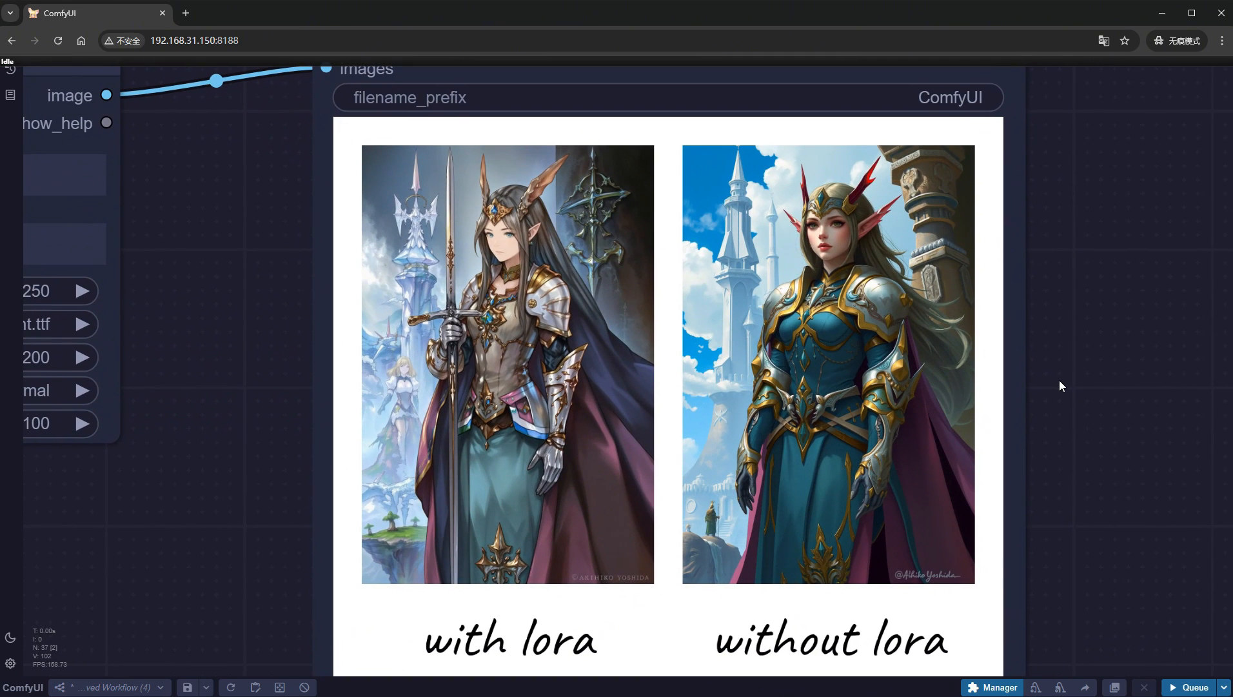